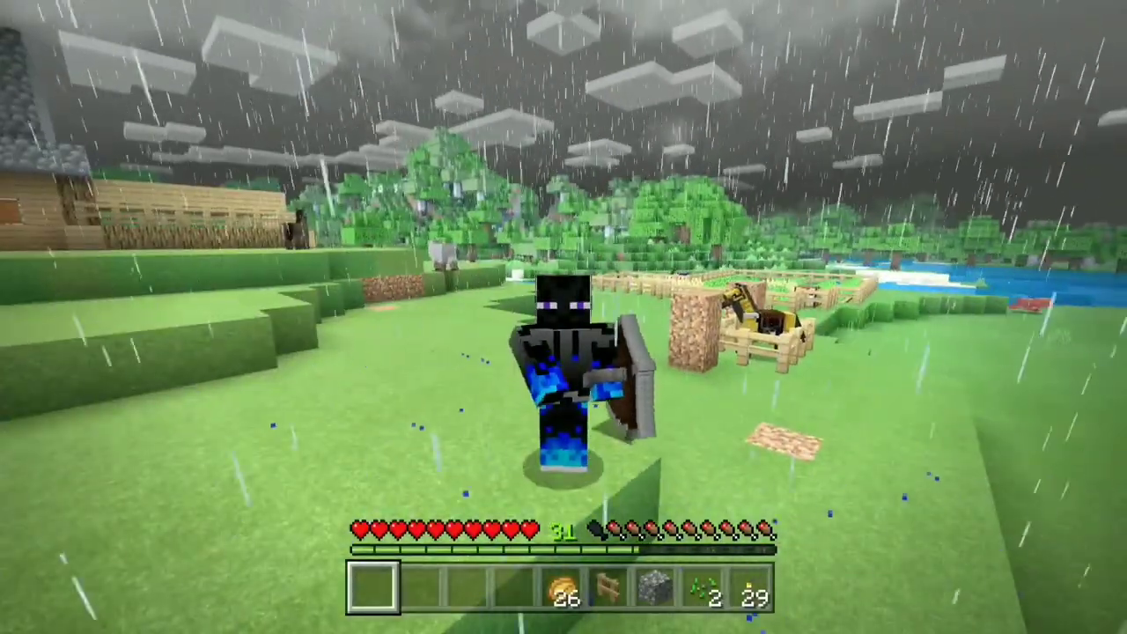
Bring up the guide, open My games & apps and expand the yt mods group
key(super+g)
key(Left)
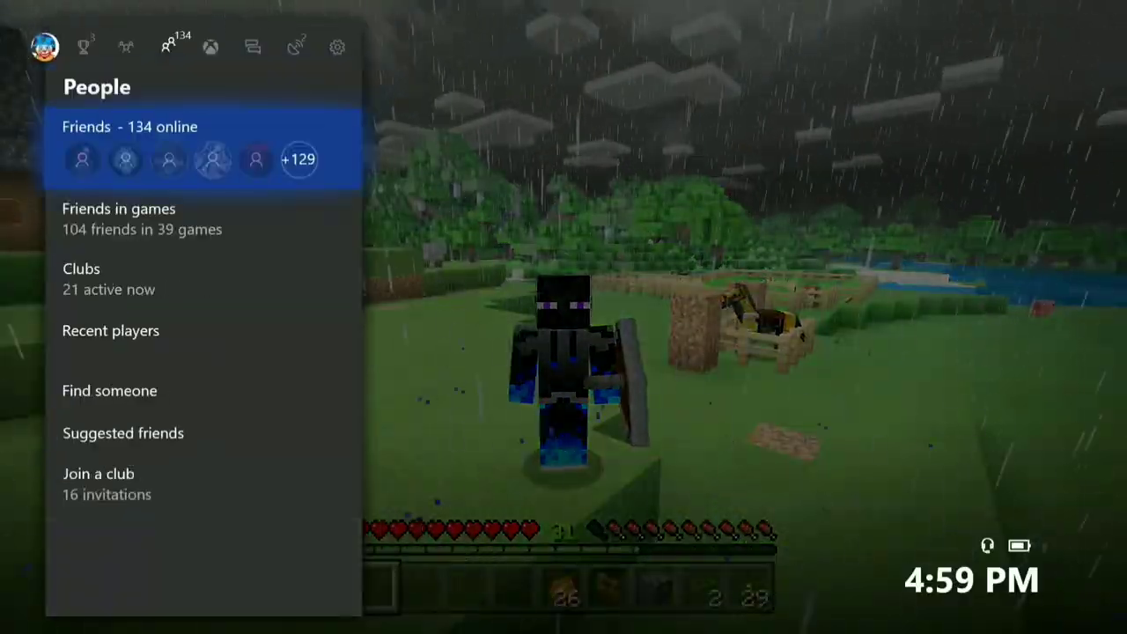
key(Left)
key(Right)
key(Right)
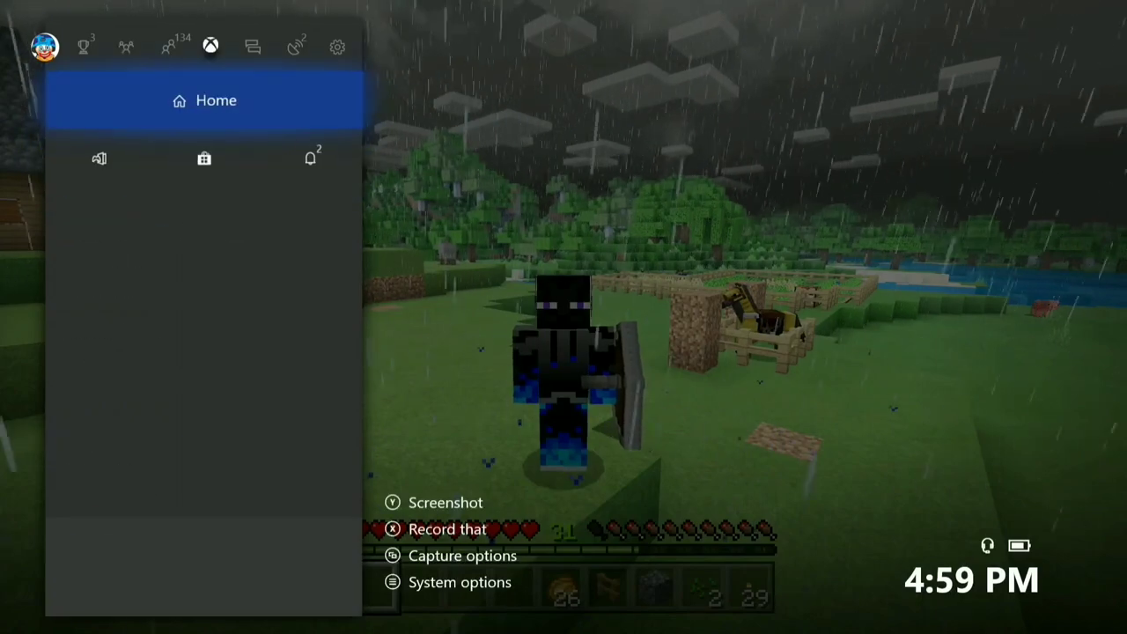
key(Down)
key(Return)
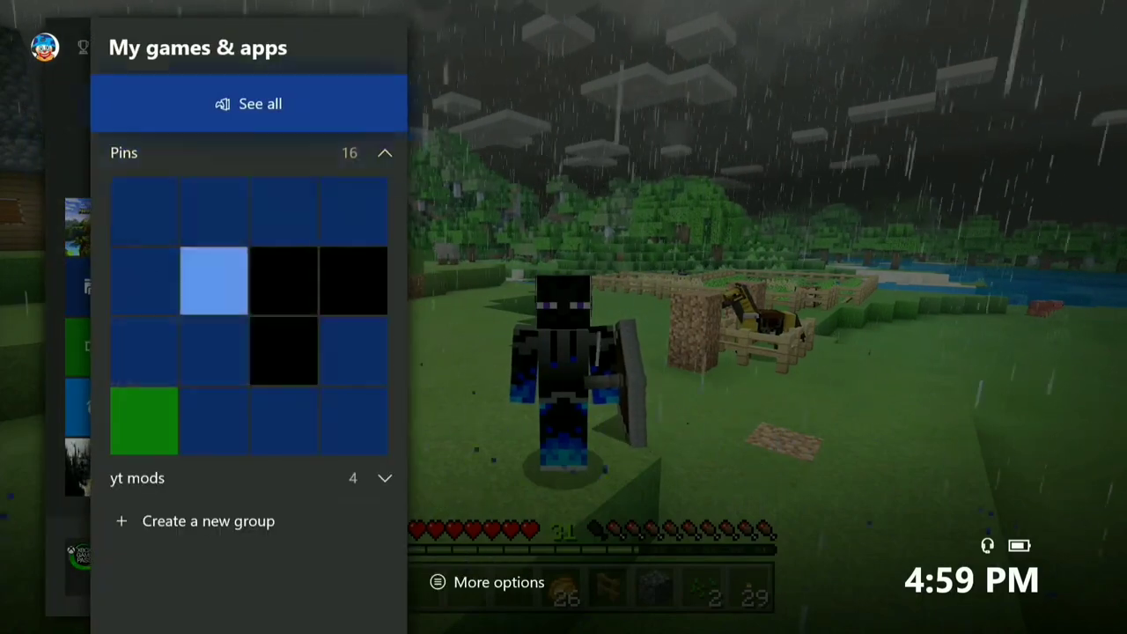
key(Down)
key(Down)
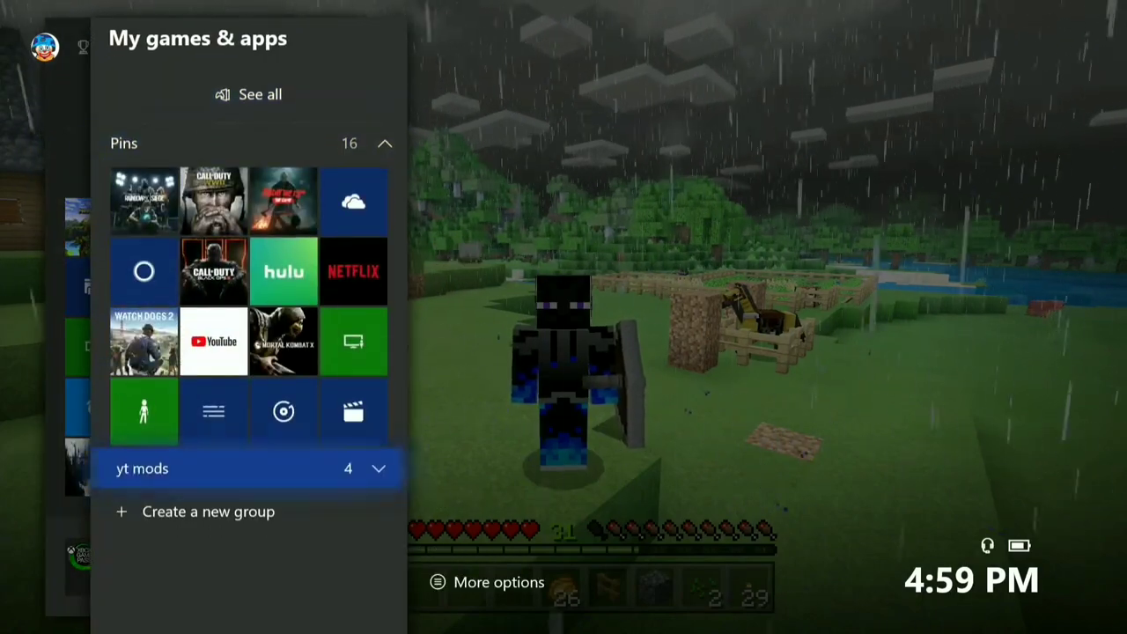
key(Return)
Browse the yt mods tiles, then close the guide and return to Minecraft
key(Right)
key(Right)
key(Right)
key(Left)
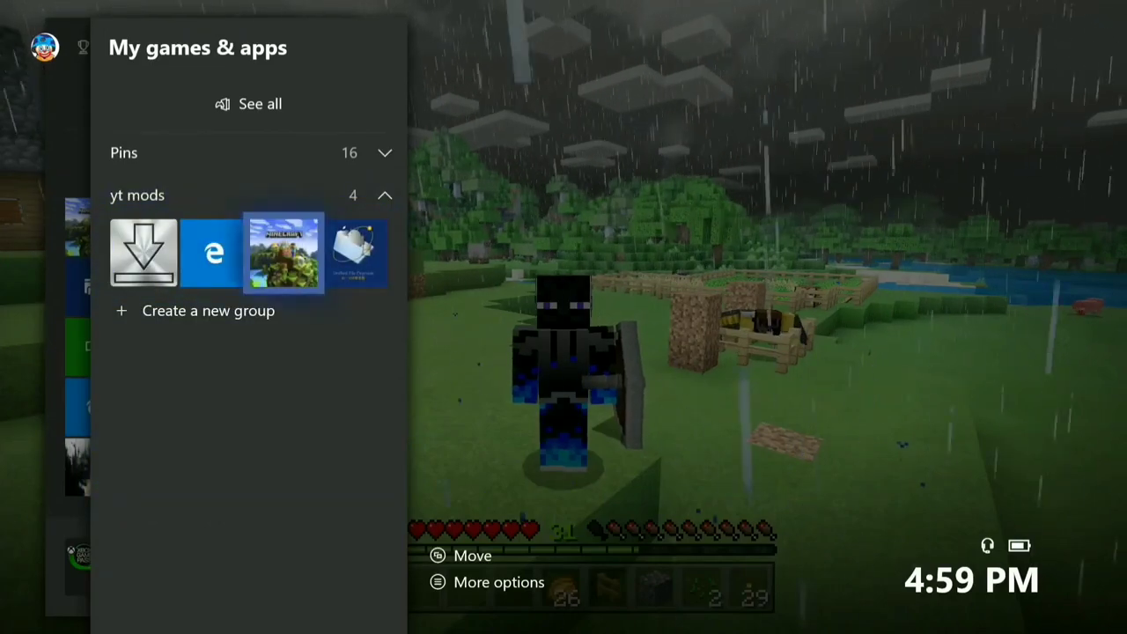
key(Down)
key(Up)
key(Left)
key(Right)
key(Right)
key(Right)
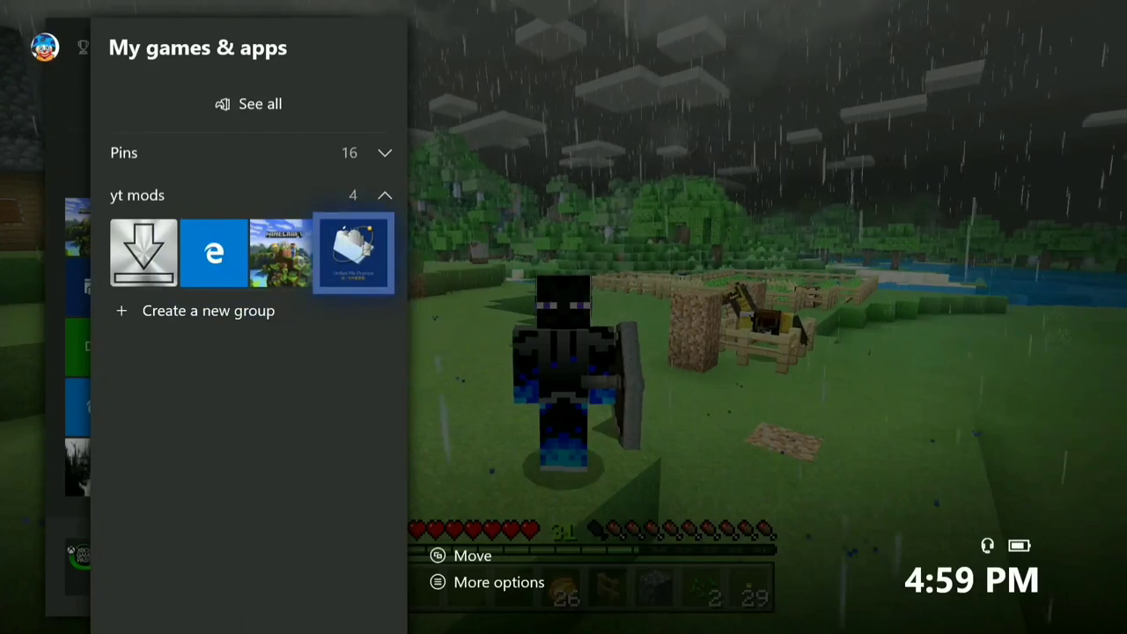
key(Left)
key(Left)
key(Right)
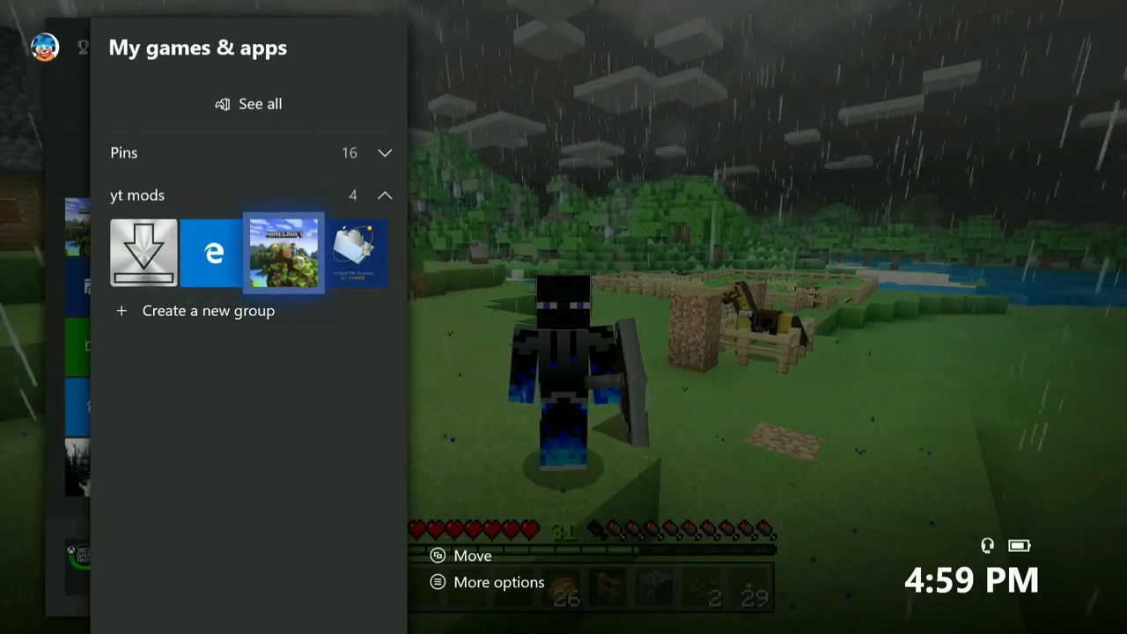
key(Return)
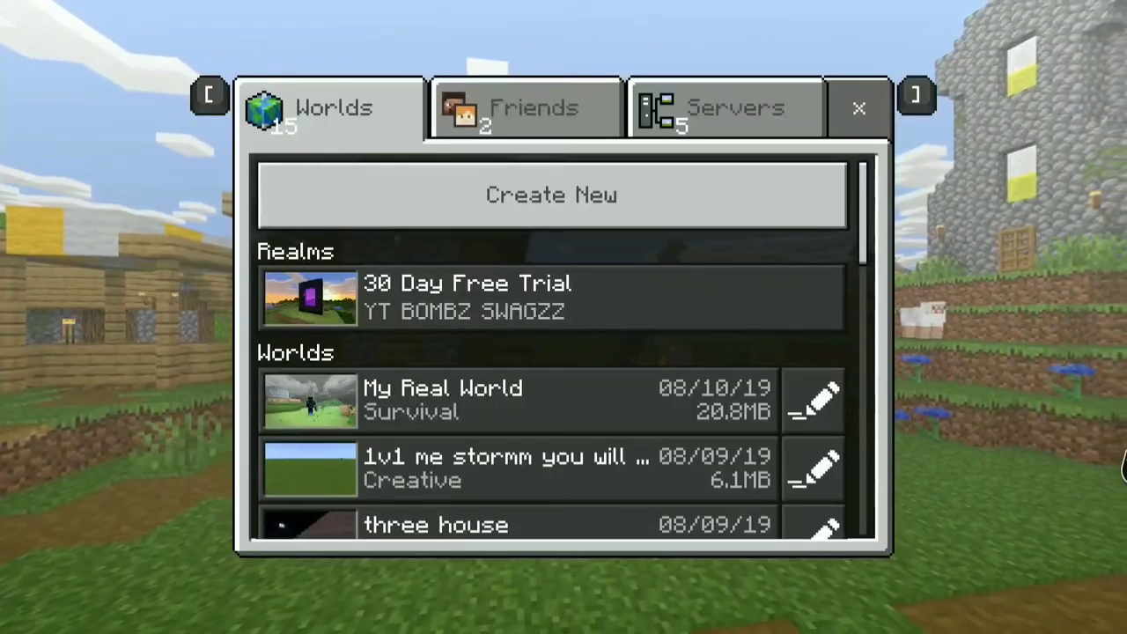
Go to Settings > Display & sound > Video output, showing 1080p resolution
key(Down)
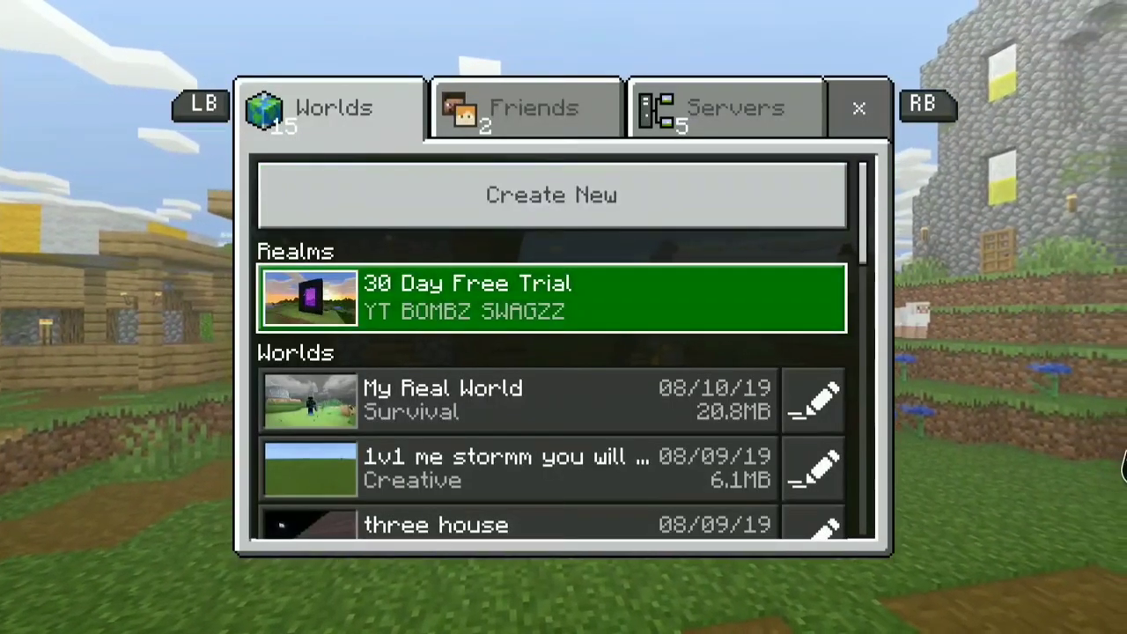
key(super)
key(Right)
key(Right)
key(Right)
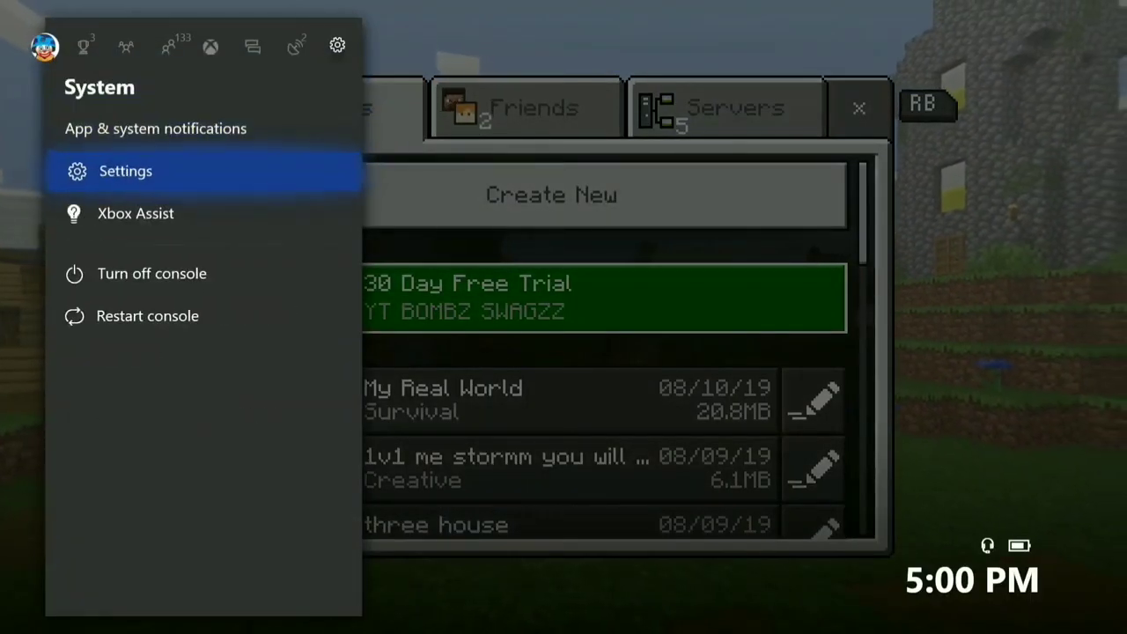
key(Return)
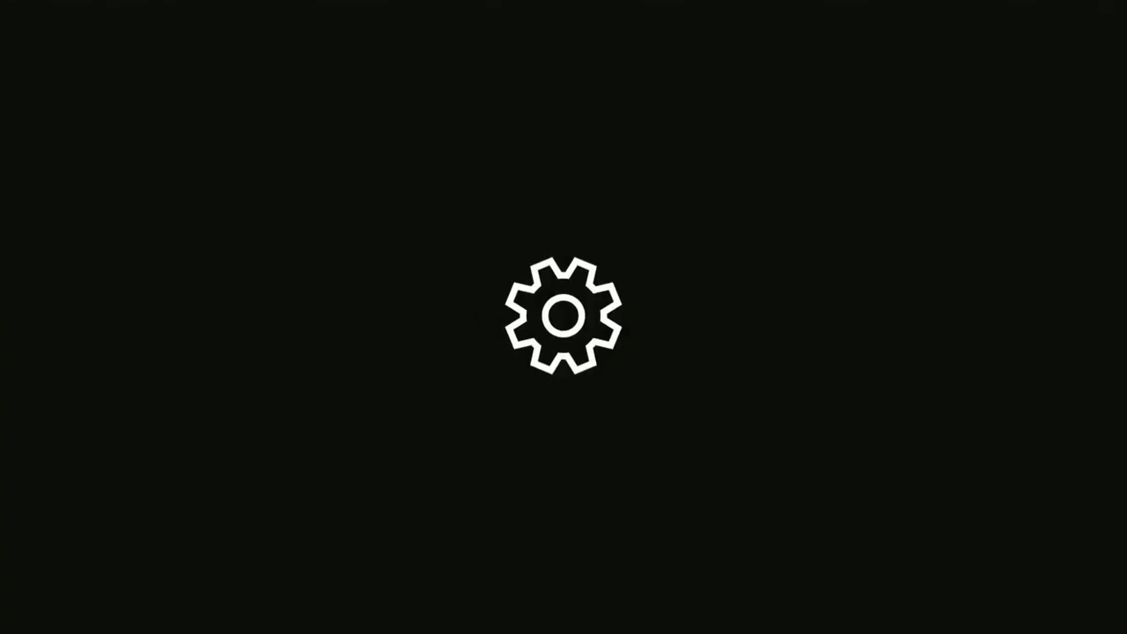
key(Down)
key(Down)
key(Down)
key(Down)
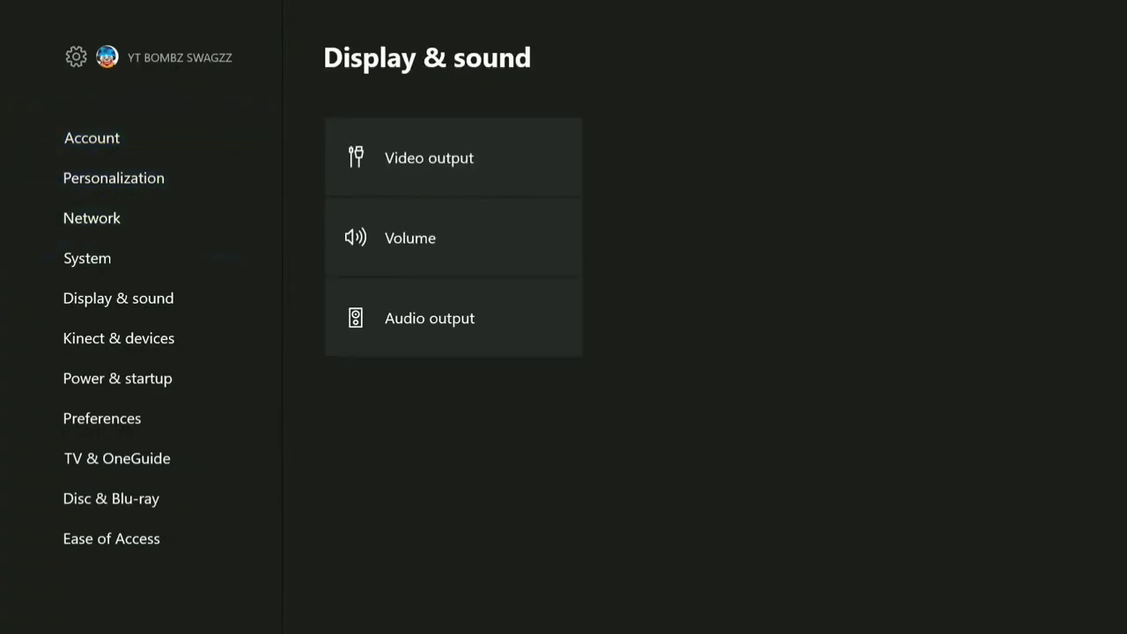
key(Right)
key(Return)
key(Right)
key(Down)
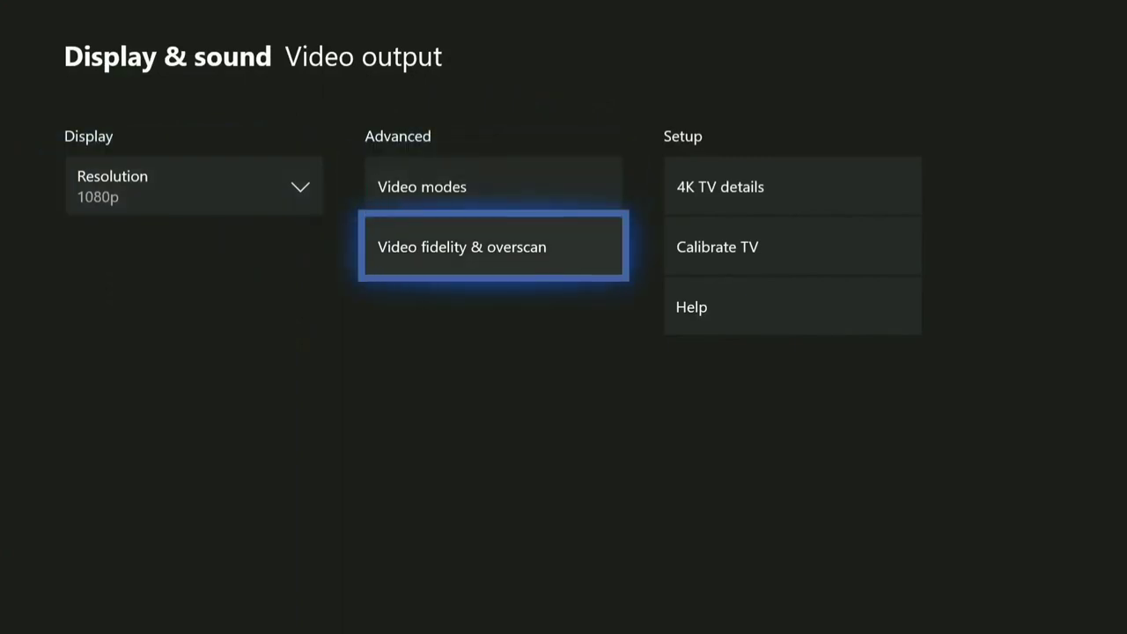
Open Video fidelity & overscan and reach the unticked 'Apps can add a border' checkbox
key(Return)
key(Right)
key(Right)
key(Left)
key(Right)
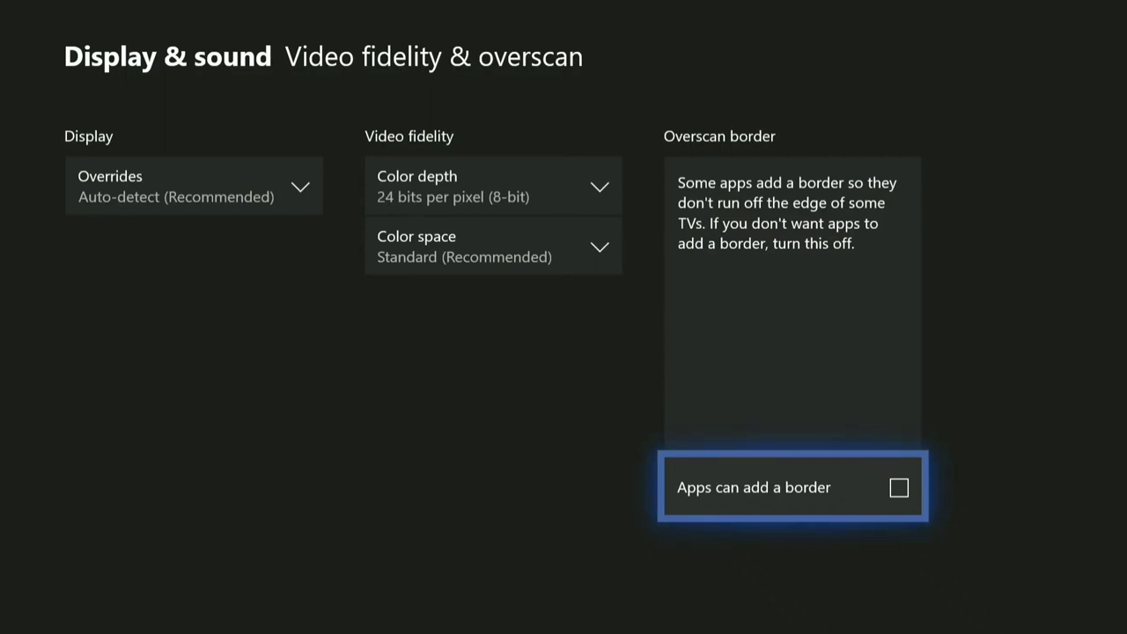
Launch Microsoft Store from the guide and open its empty search screen
key(super)
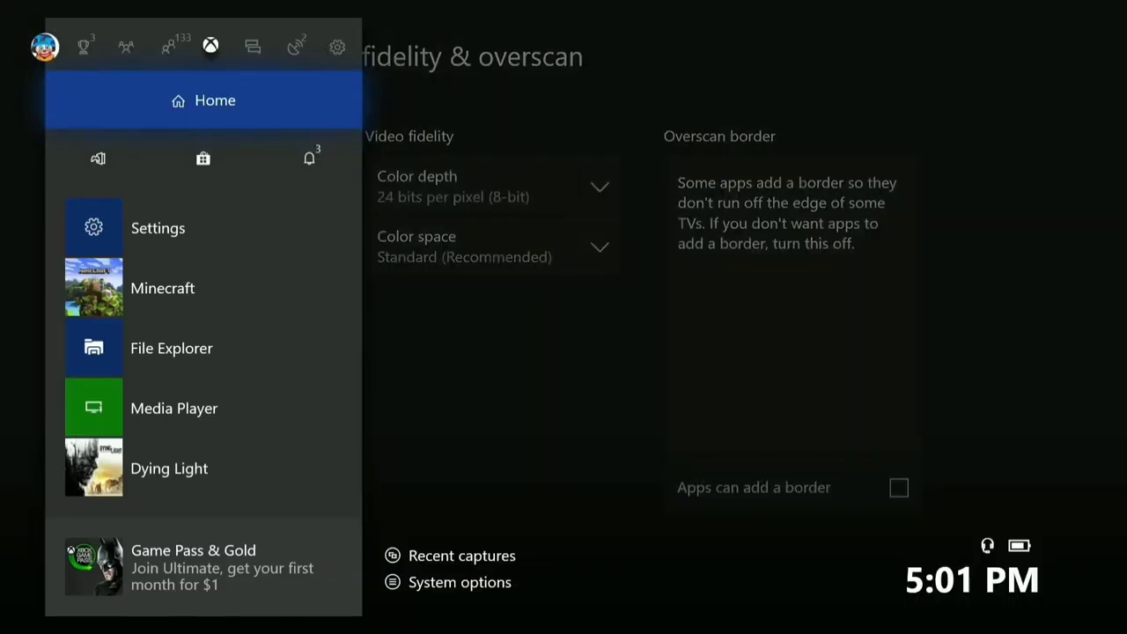
key(Down)
key(Return)
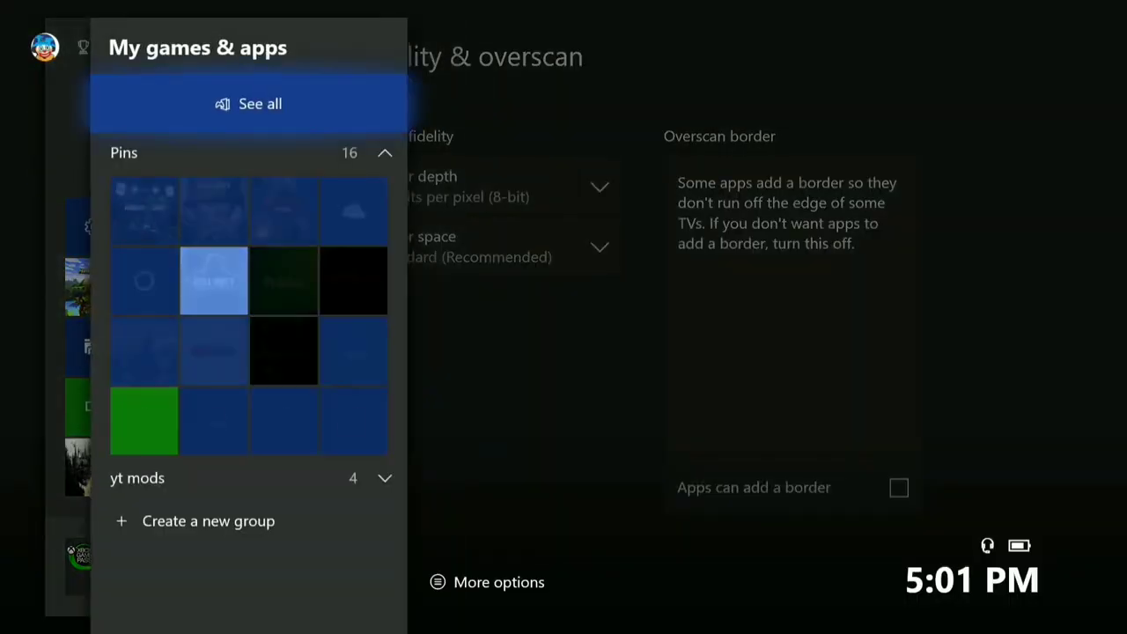
key(Escape)
key(Right)
key(Return)
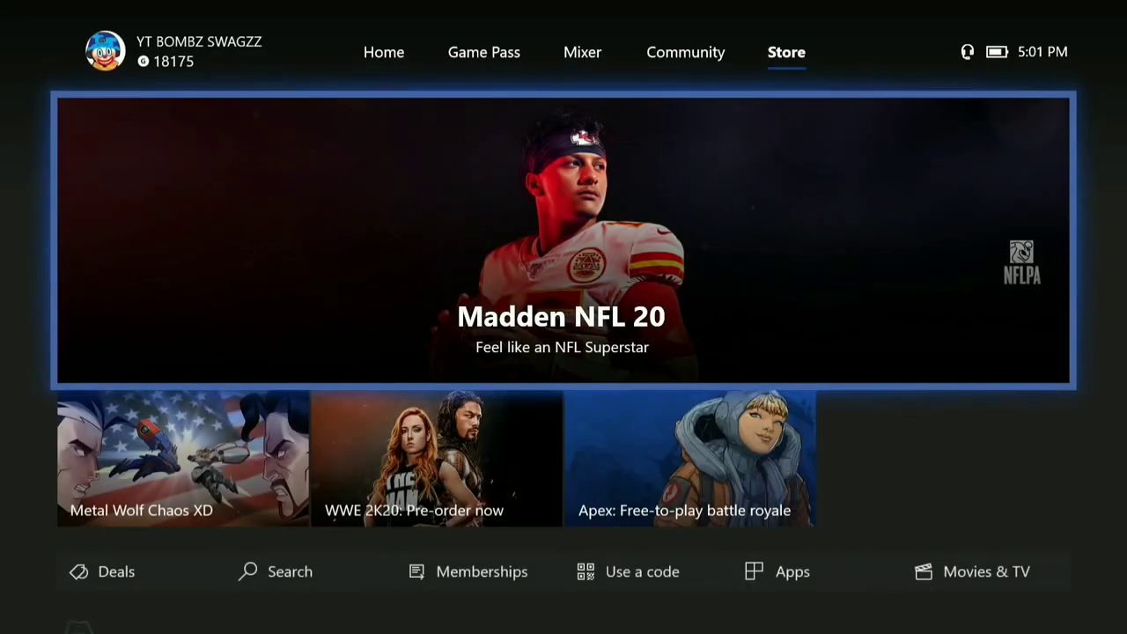
key(Right)
key(Return)
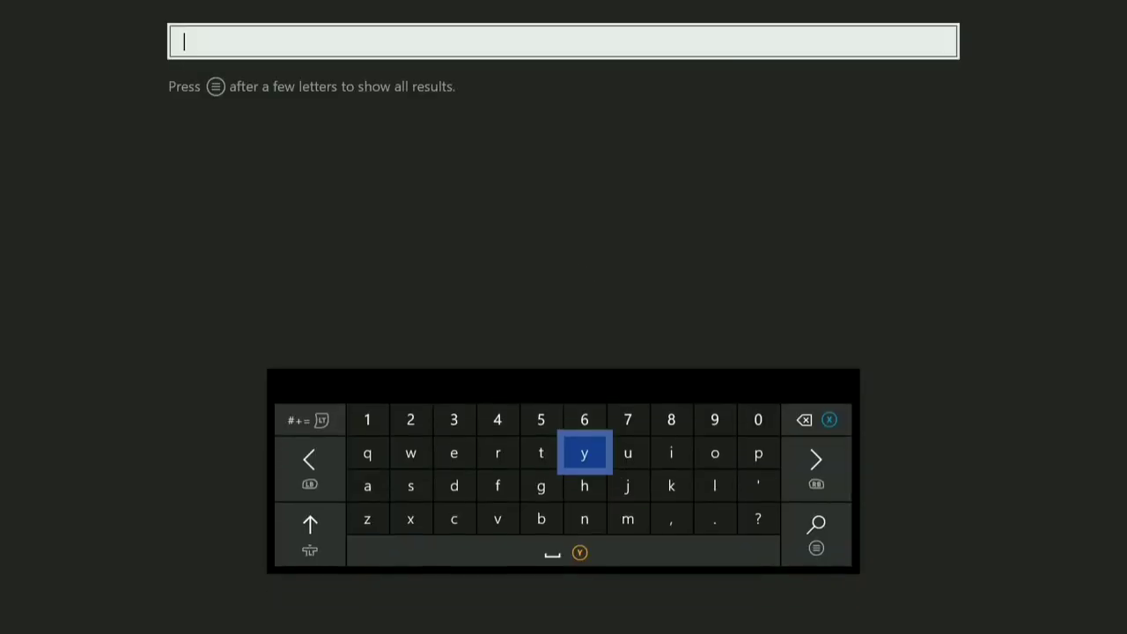
Search the Store for 'file down' and open the installed File Downloader product page
text(file down)
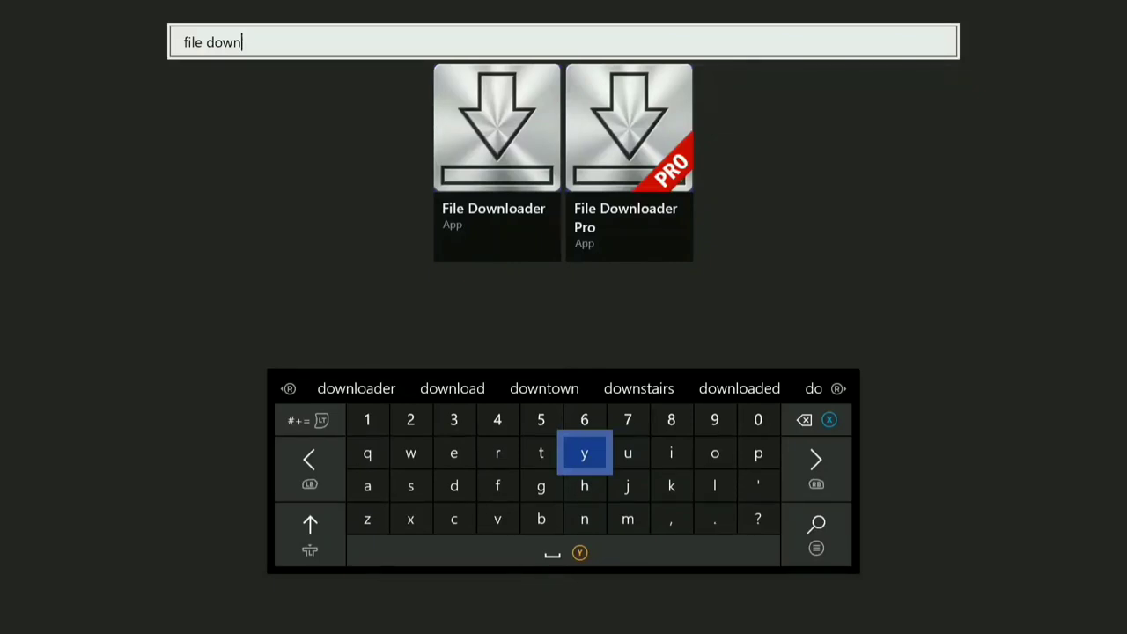
key(Up)
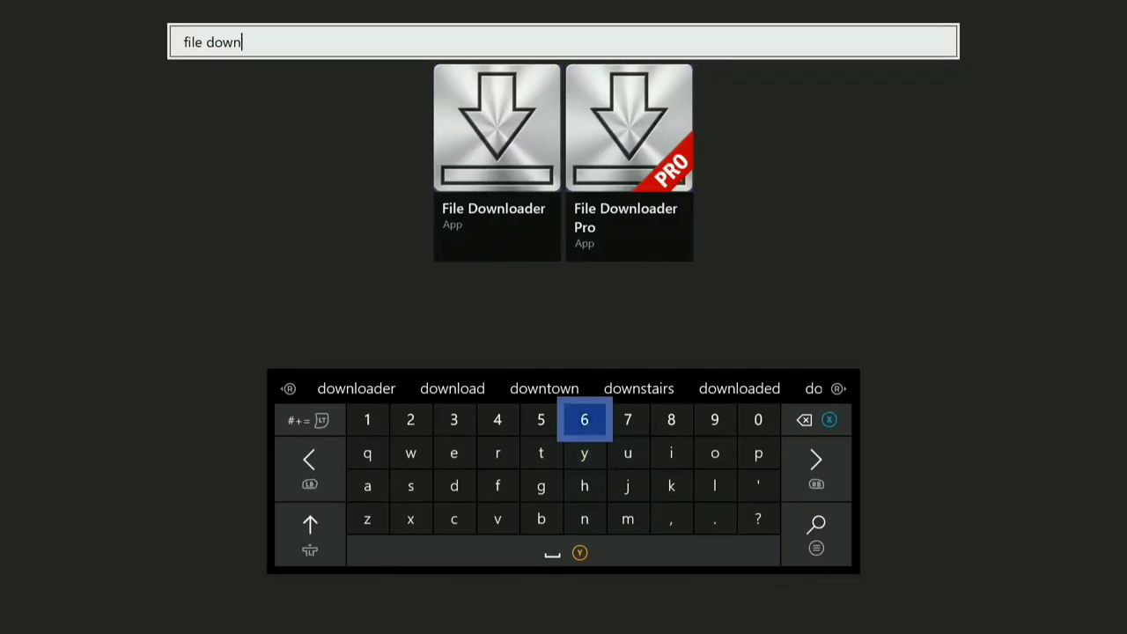
key(Escape)
key(Down)
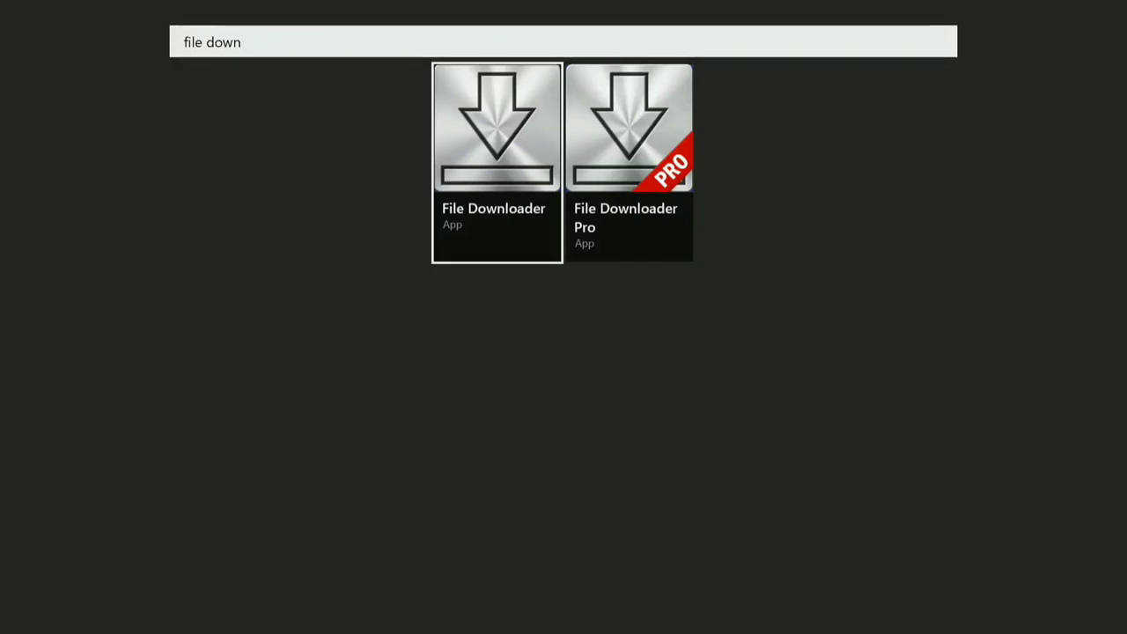
key(Return)
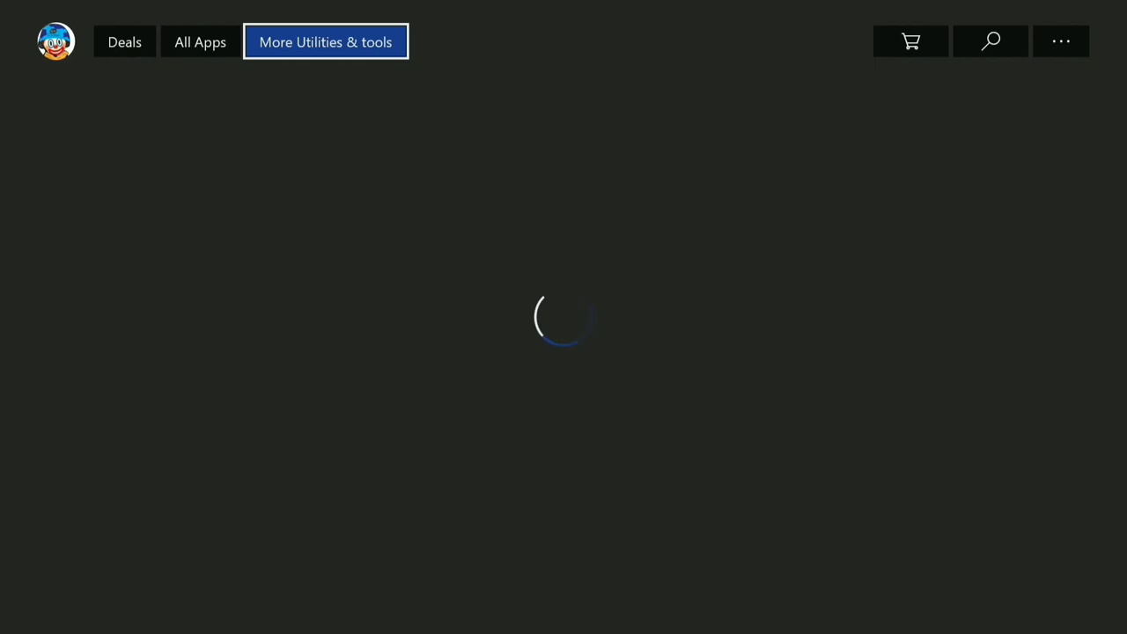
key(Down)
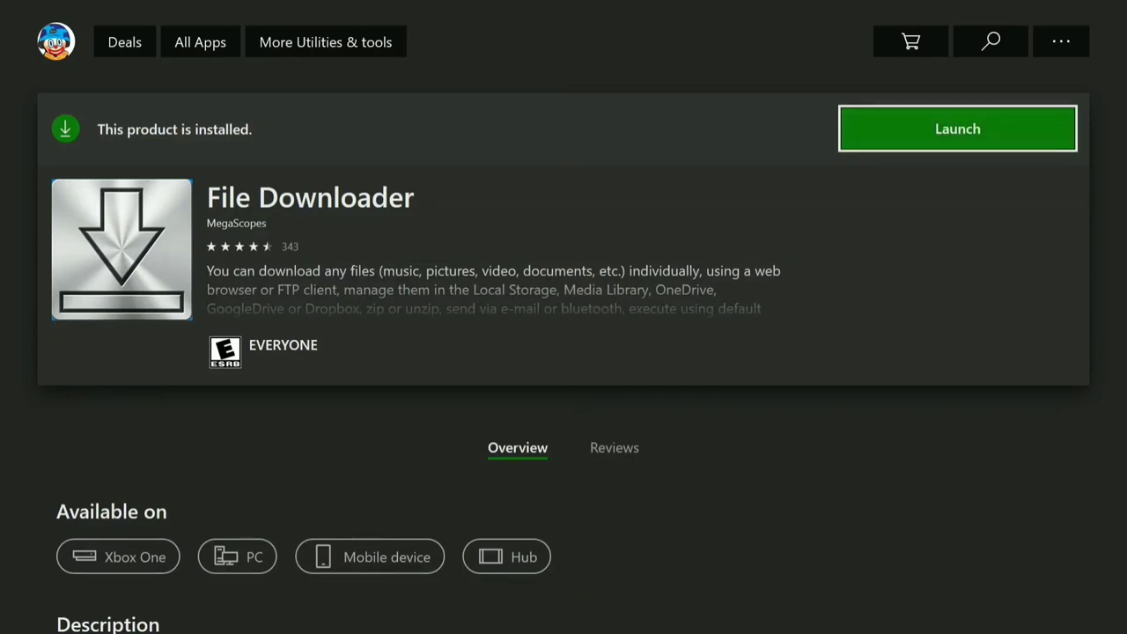
key(Up)
key(Right)
key(Right)
key(Right)
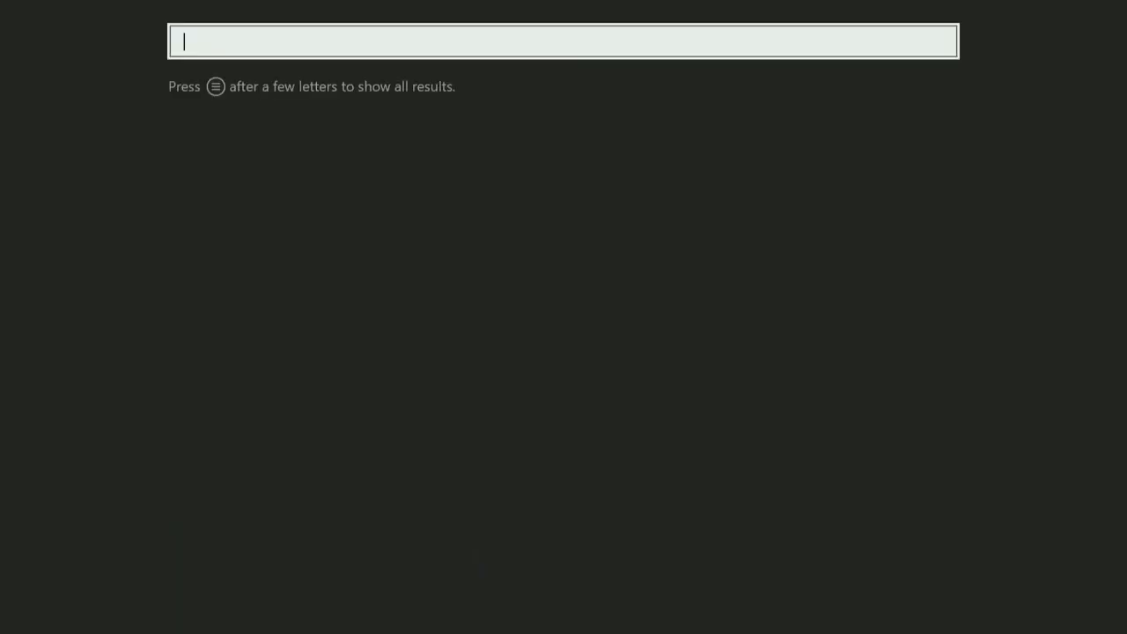
Search 'ufo.t', open the installed UFO.Transfer store page, then back out
text(u)
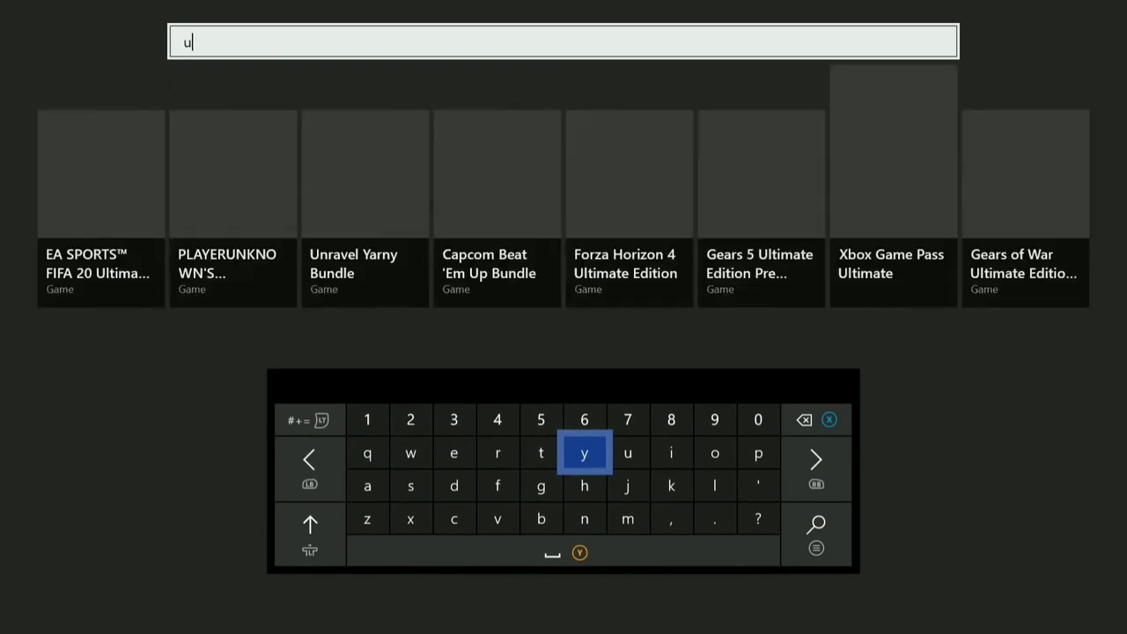
text(.)
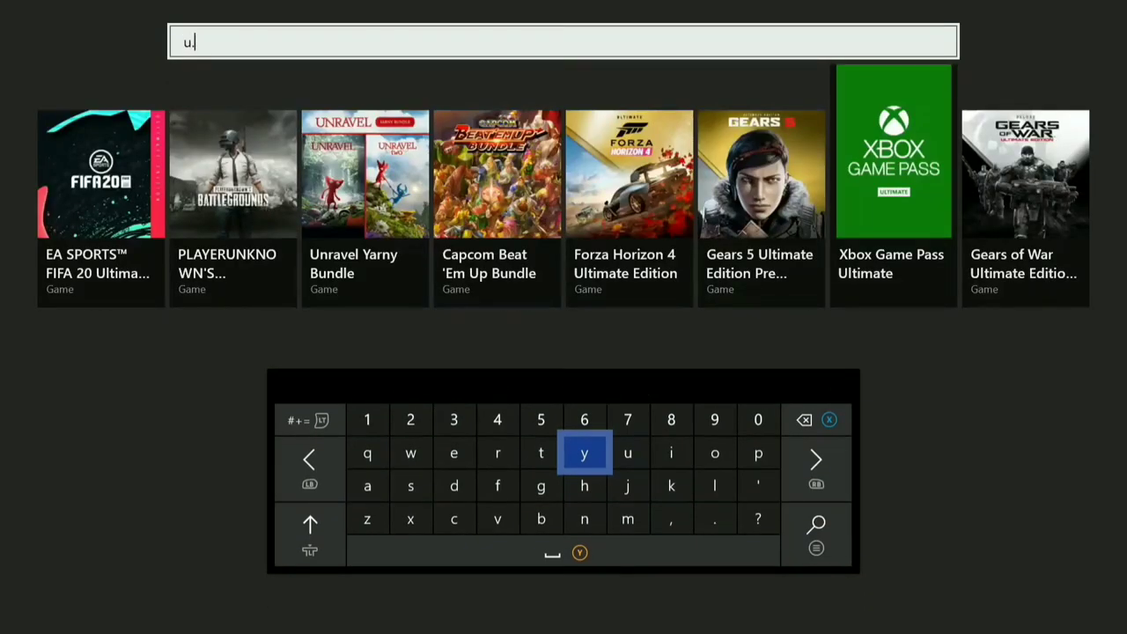
text(f.o)
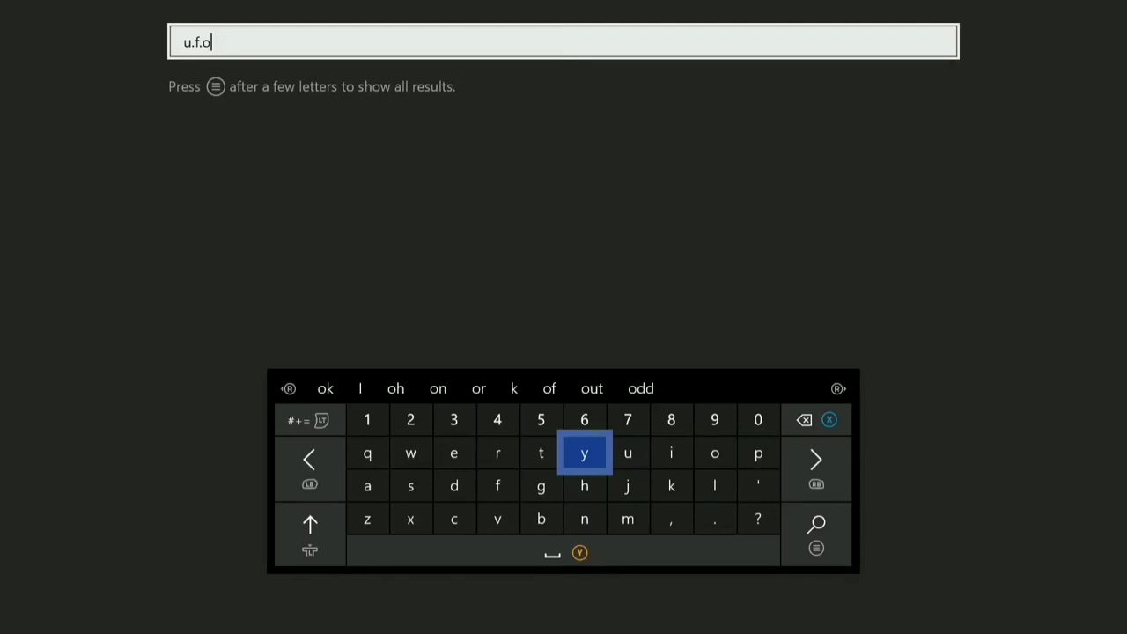
text(.)
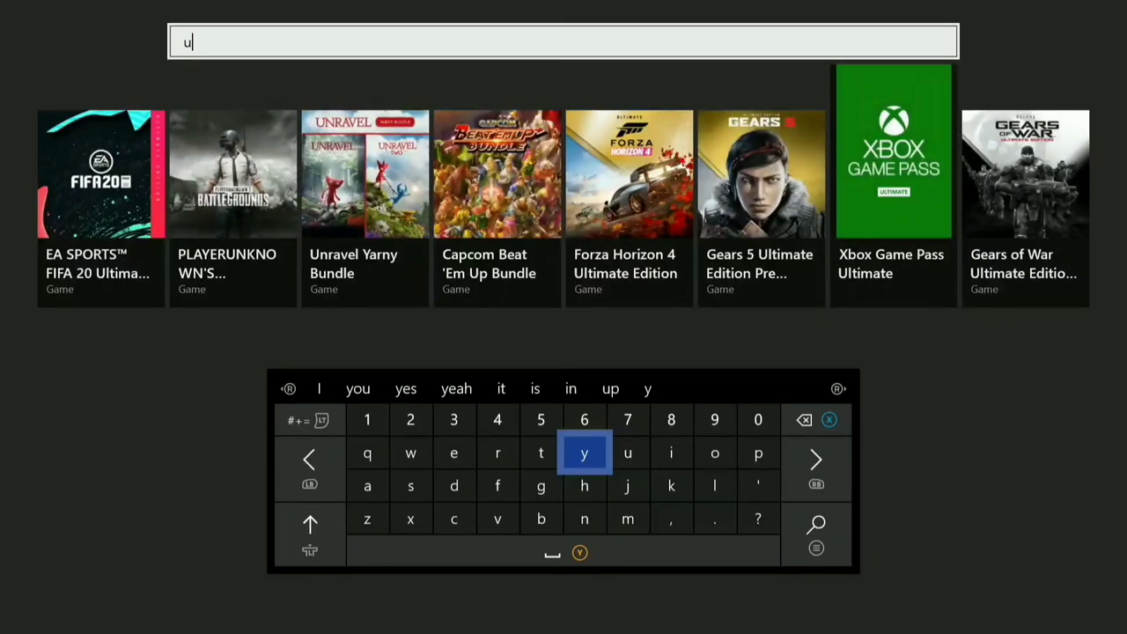
text(fo)
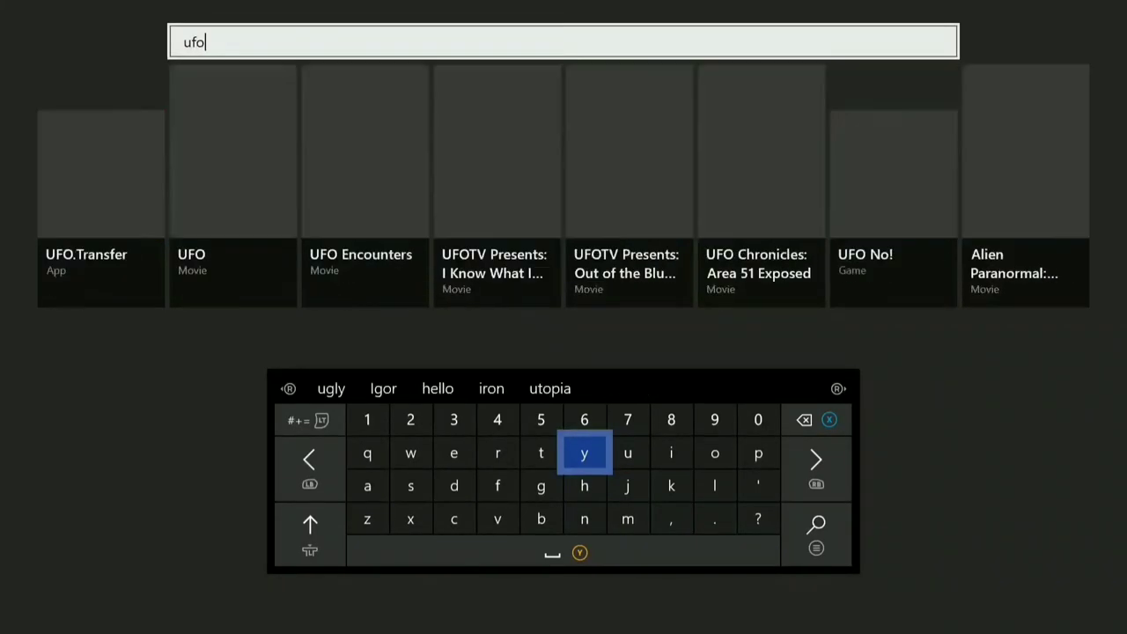
text(.)
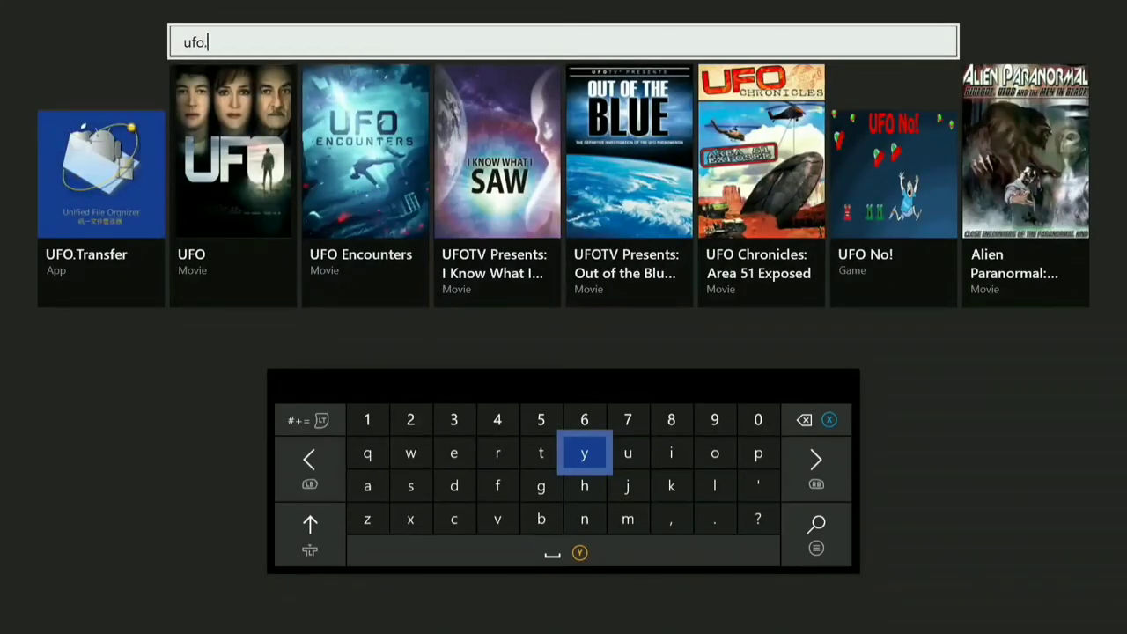
text(tr)
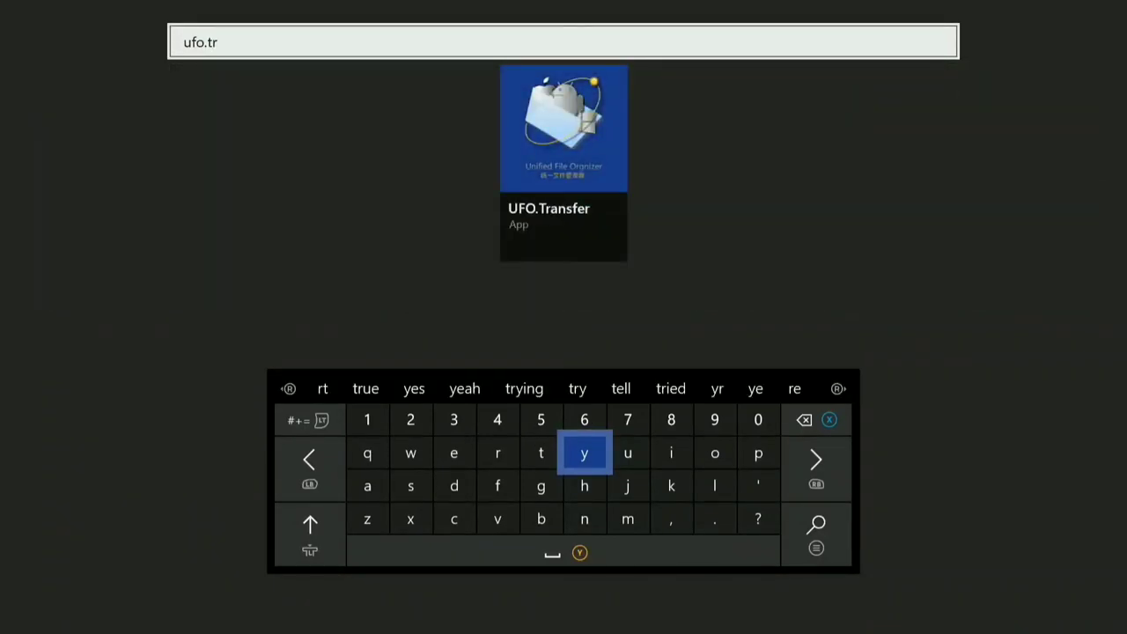
key(BackSpace)
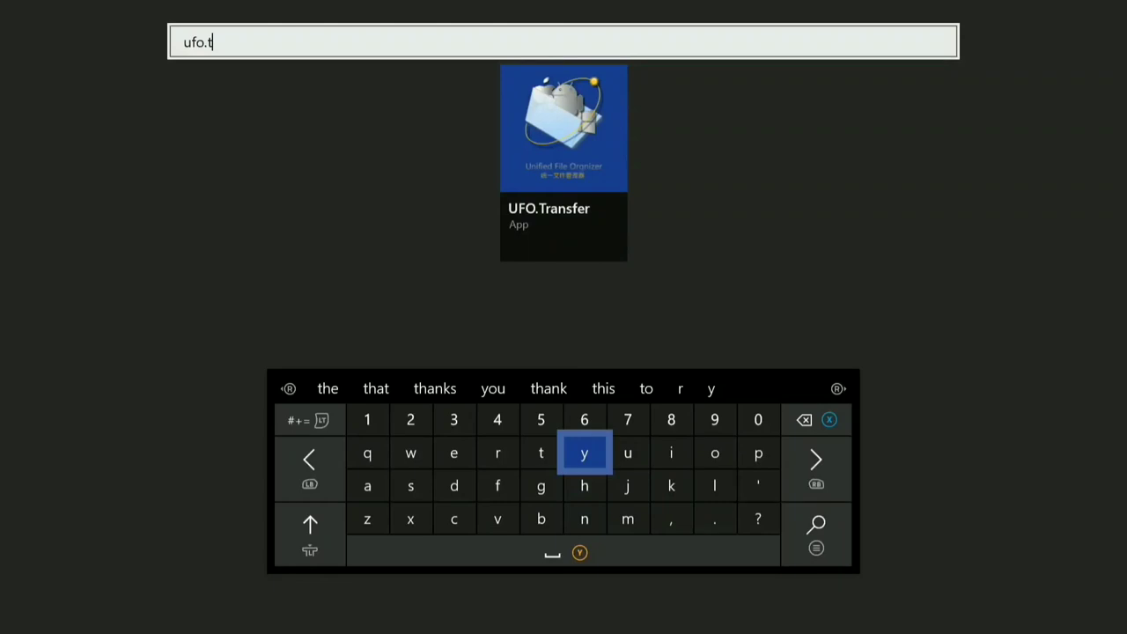
key(Escape)
key(Down)
key(Return)
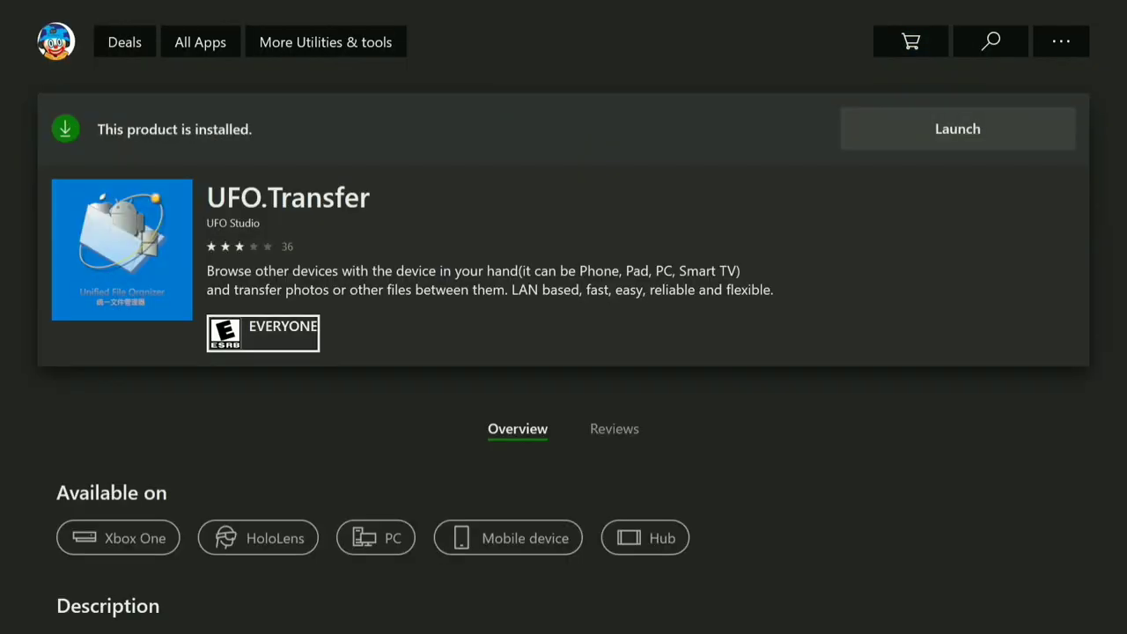
key(Down)
key(Escape)
Expand the yt mods group in My games & apps and launch Microsoft Edge
key(super)
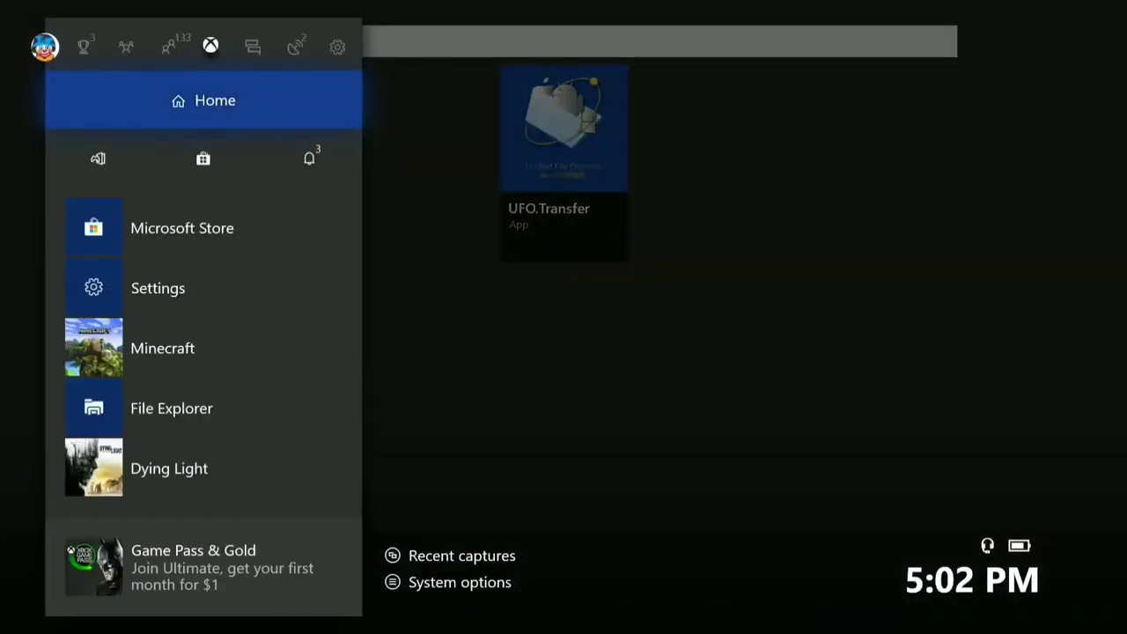
key(Return)
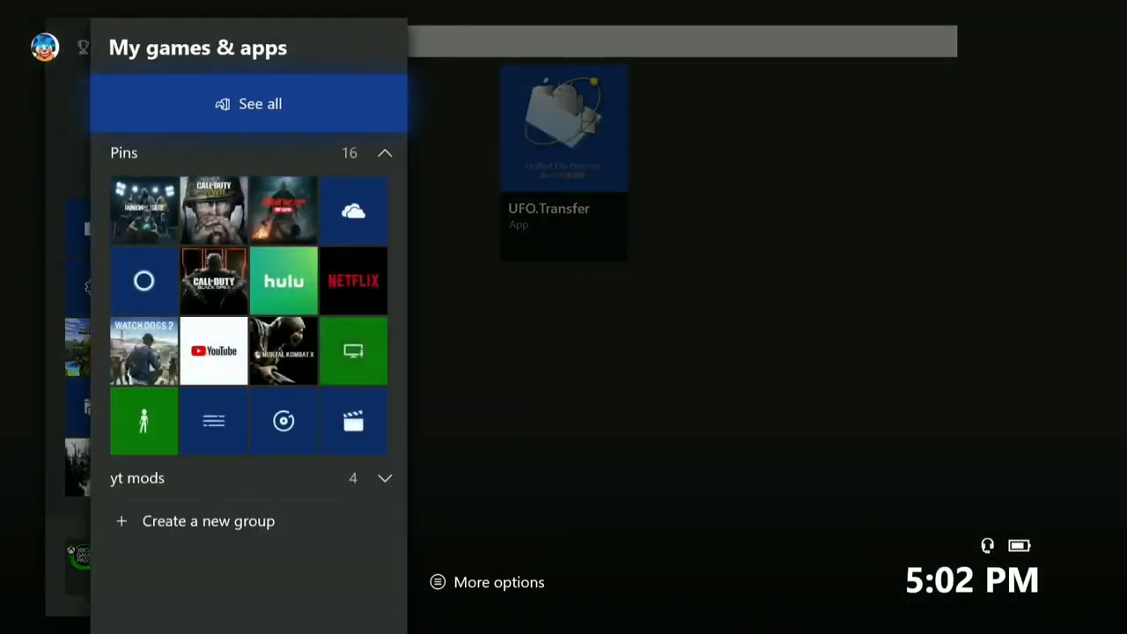
key(Down)
key(Down)
key(Down)
key(Down)
key(Down)
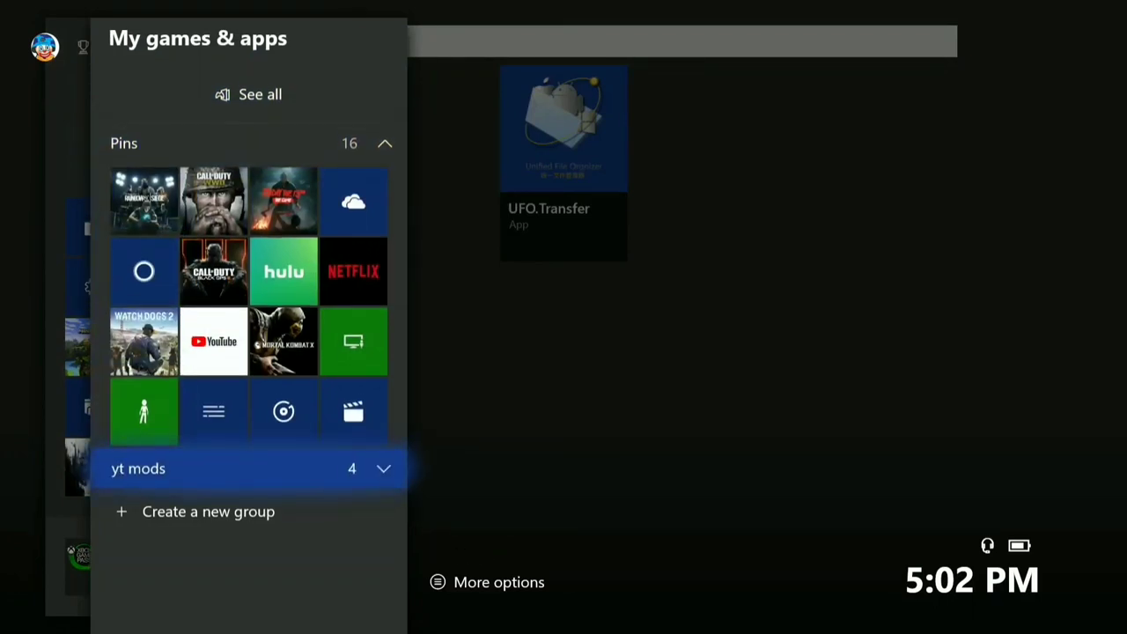
key(Return)
key(Right)
key(Right)
key(Right)
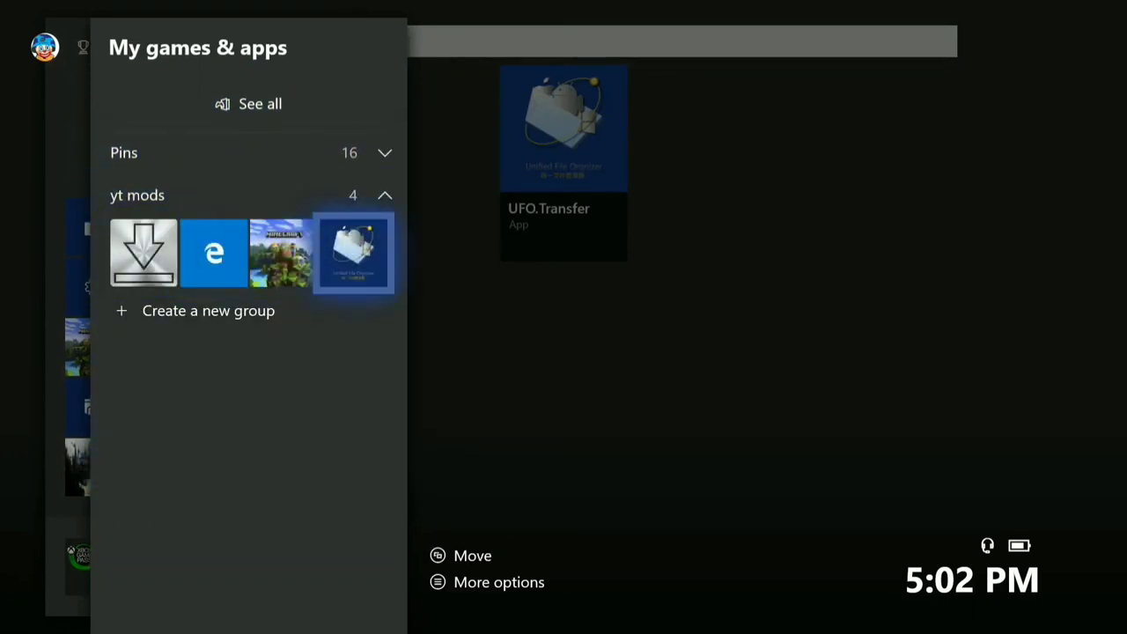
key(Left)
key(Left)
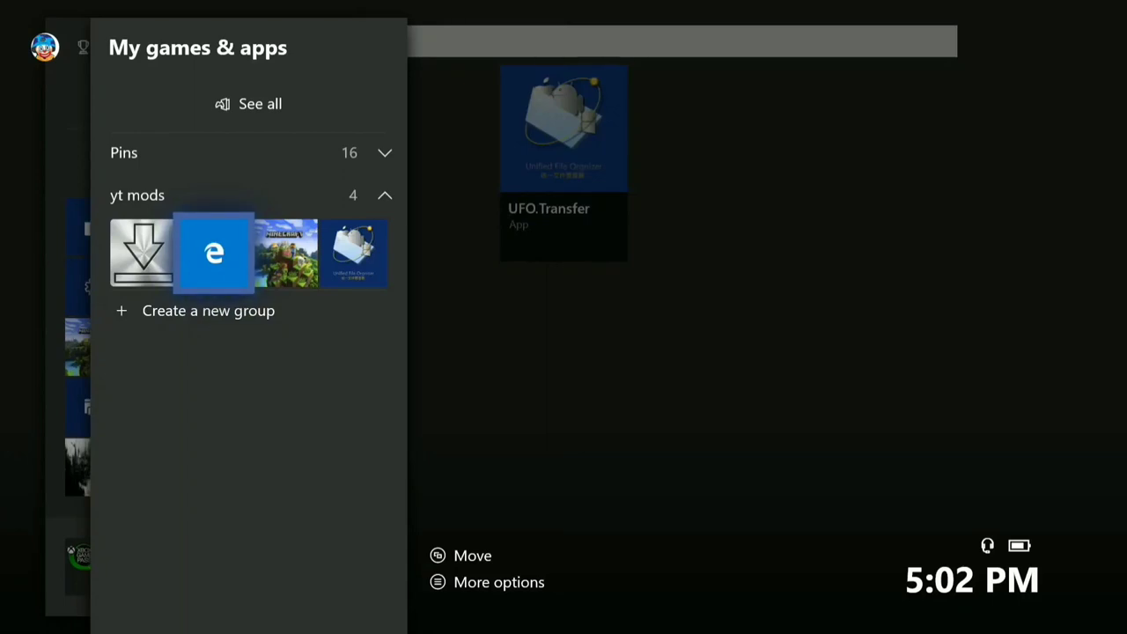
key(Return)
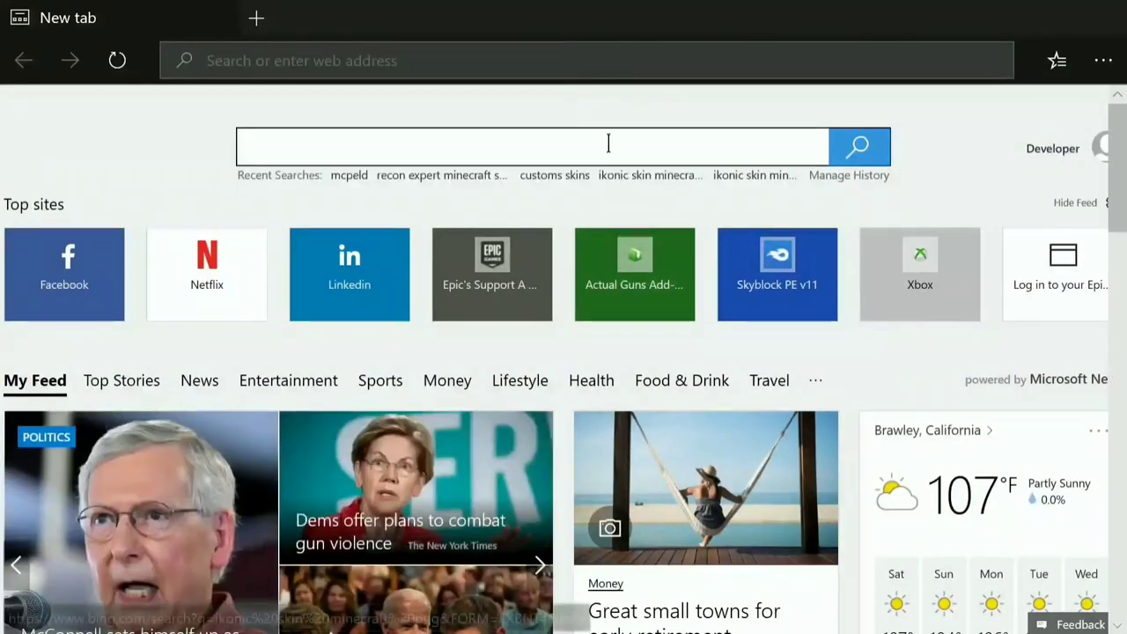
Run a Bing search for 'mcpeld' from Edge's address bar
click(629, 74)
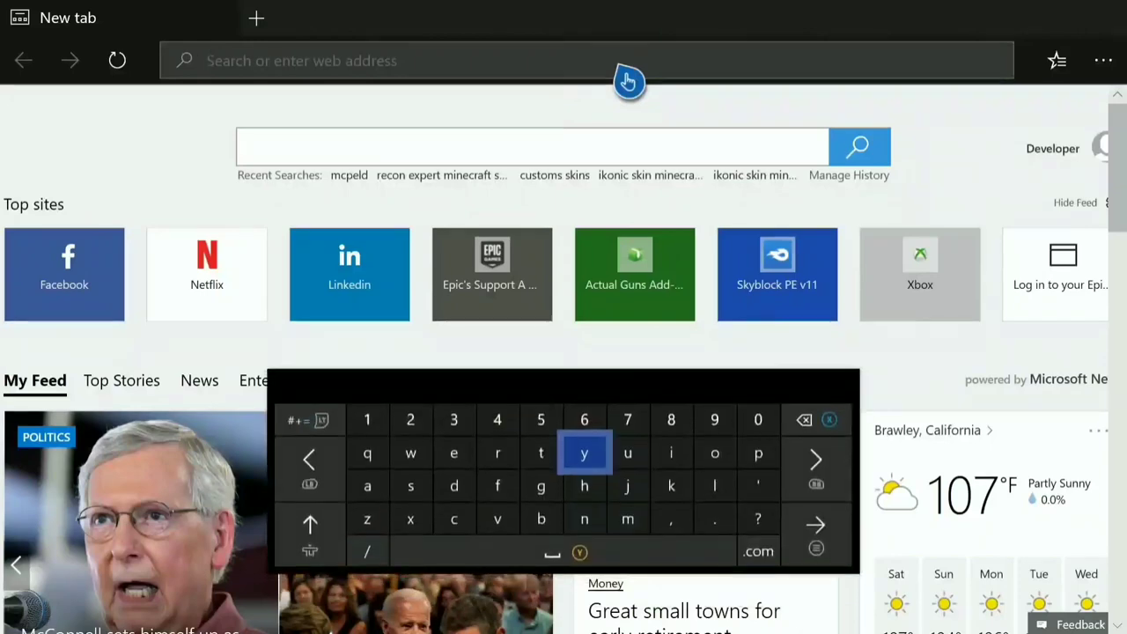
text(mc)
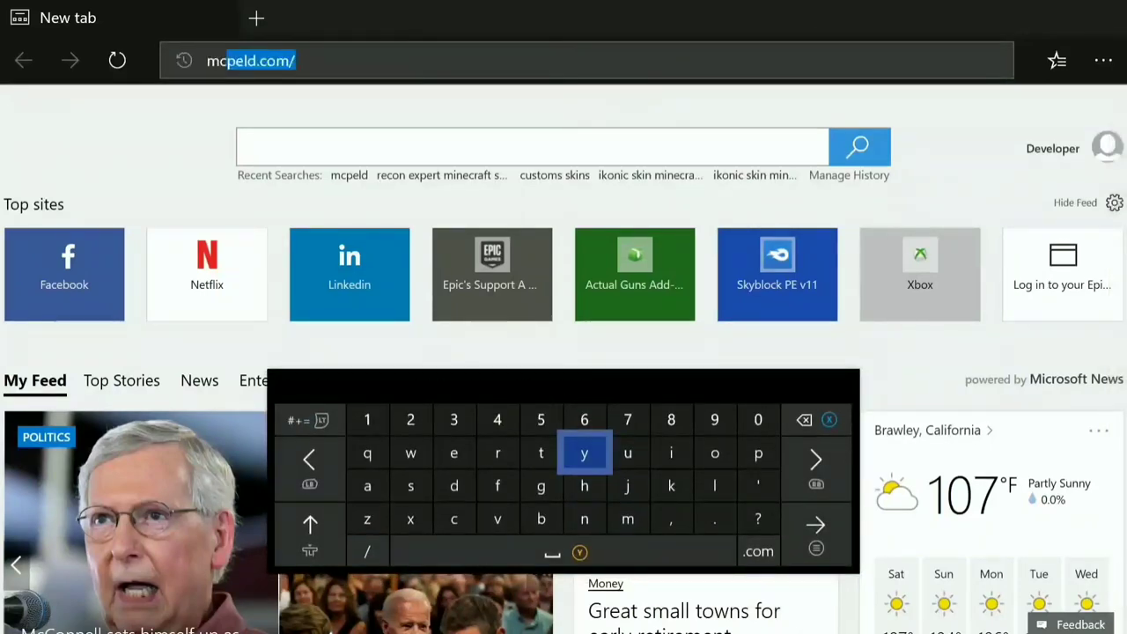
text(pe)
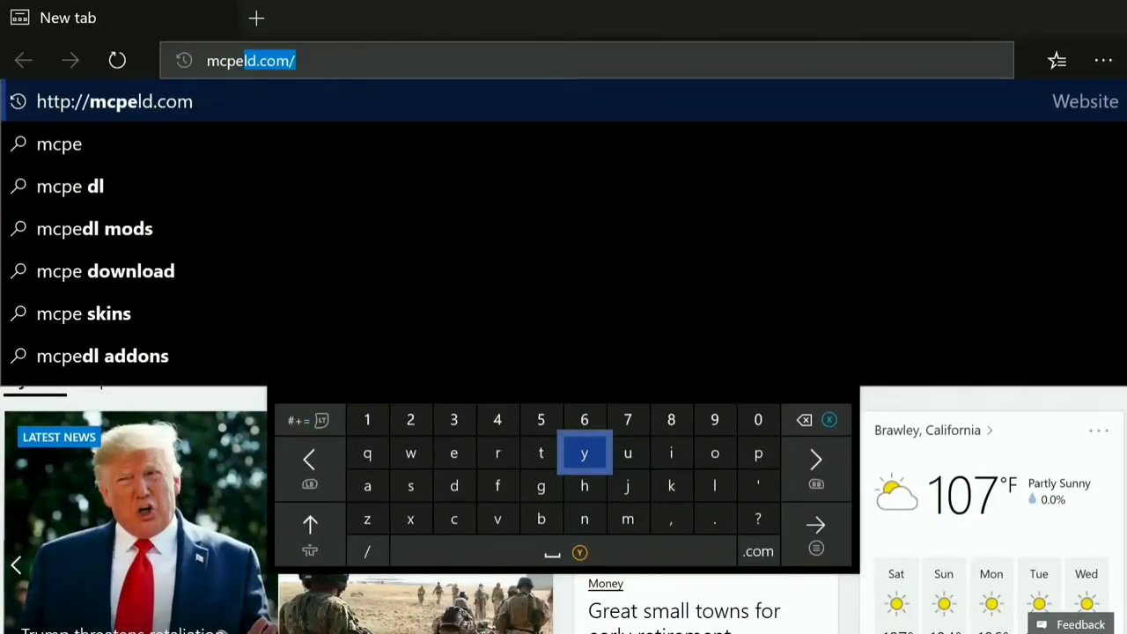
text(ld)
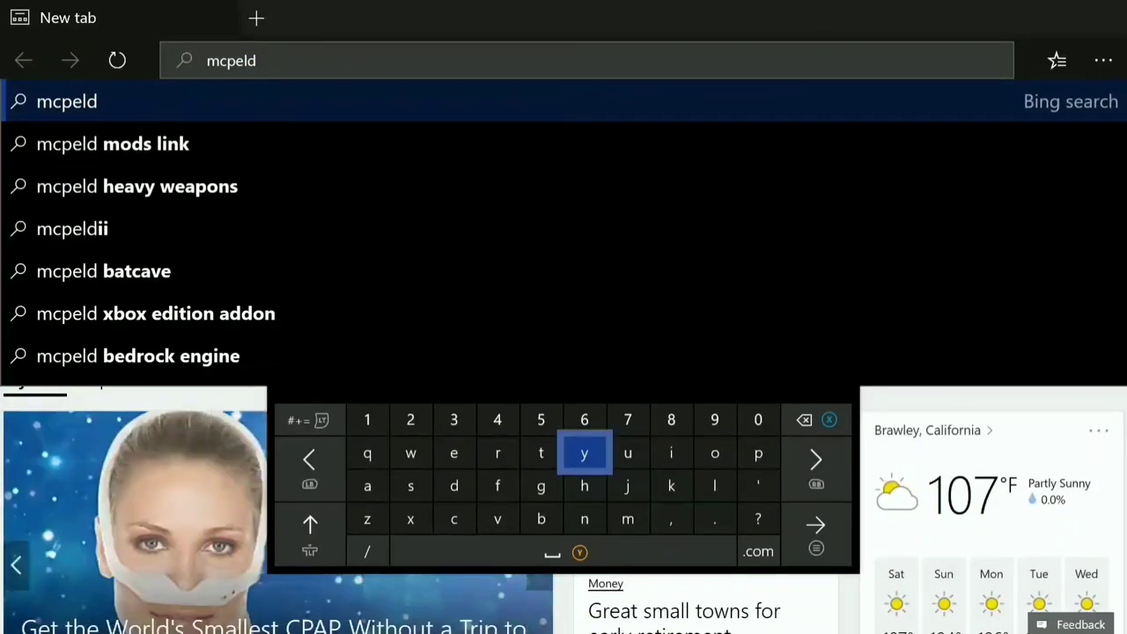
key(Return)
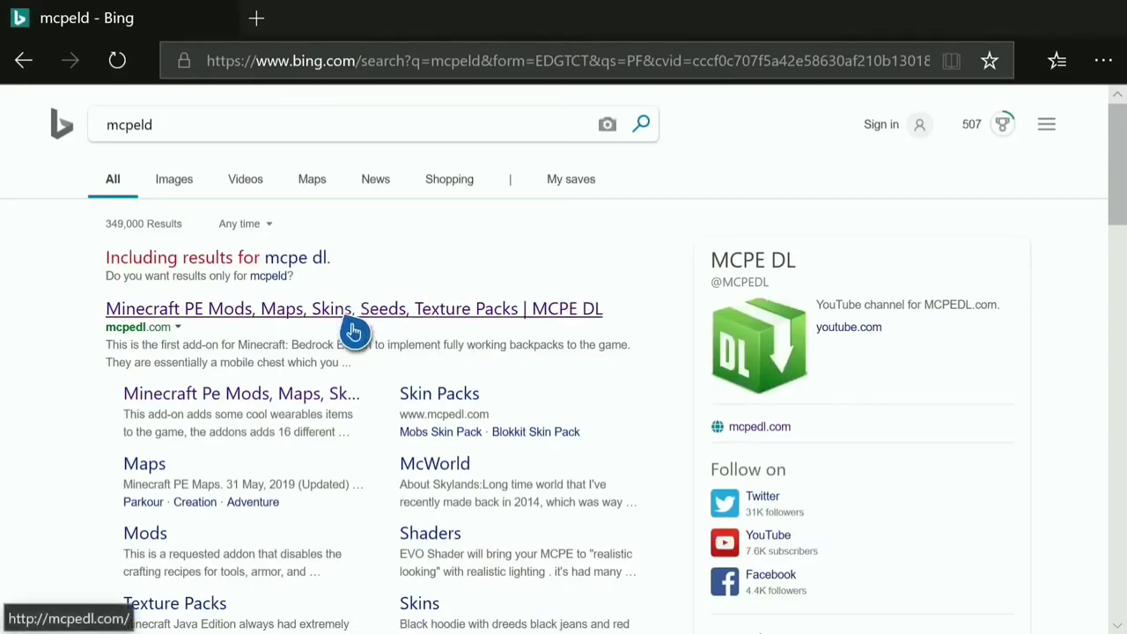
Open the MCPE DL result and look over the mcpedl.com homepage
click(521, 333)
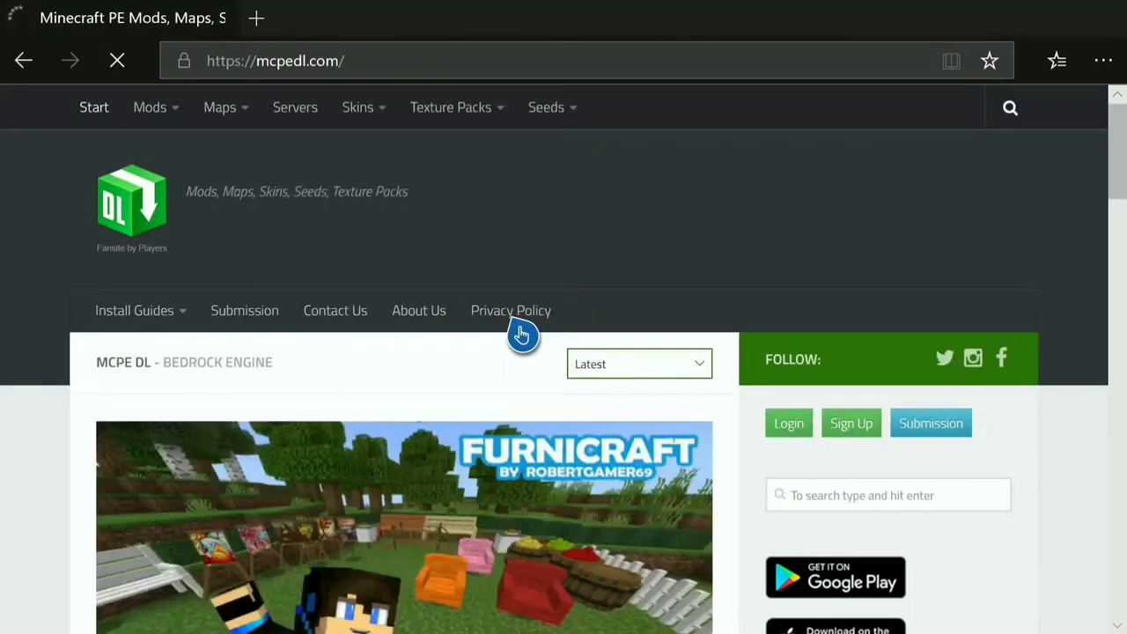
scroll(521, 333, down, 4)
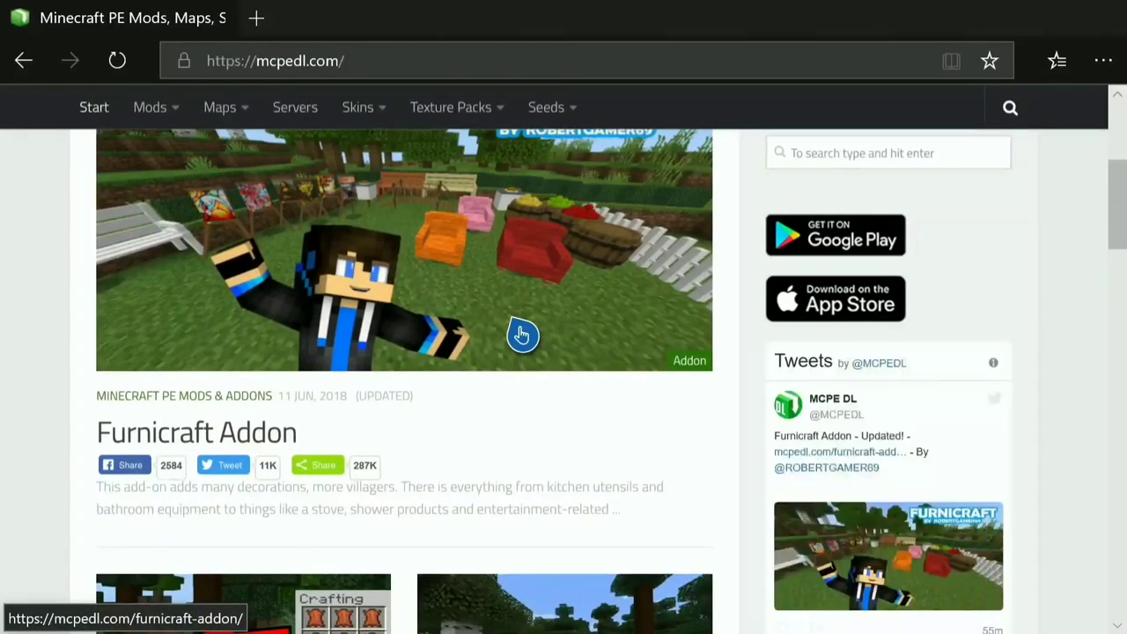
scroll(521, 333, down, 3)
scroll(522, 333, up, 8)
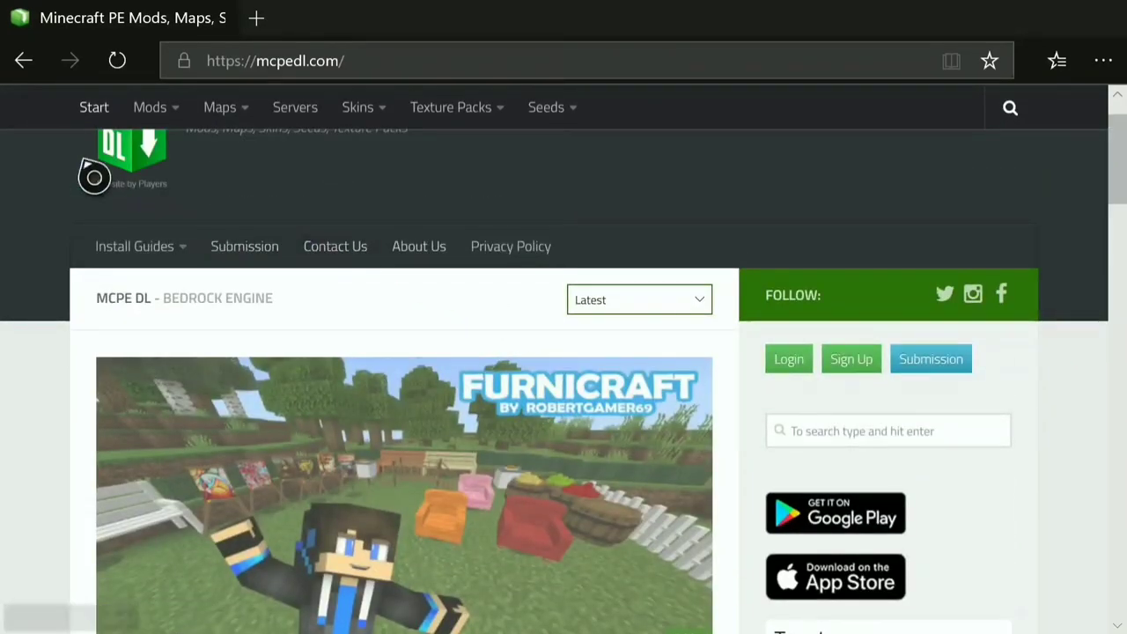
mouse_move(186, 134)
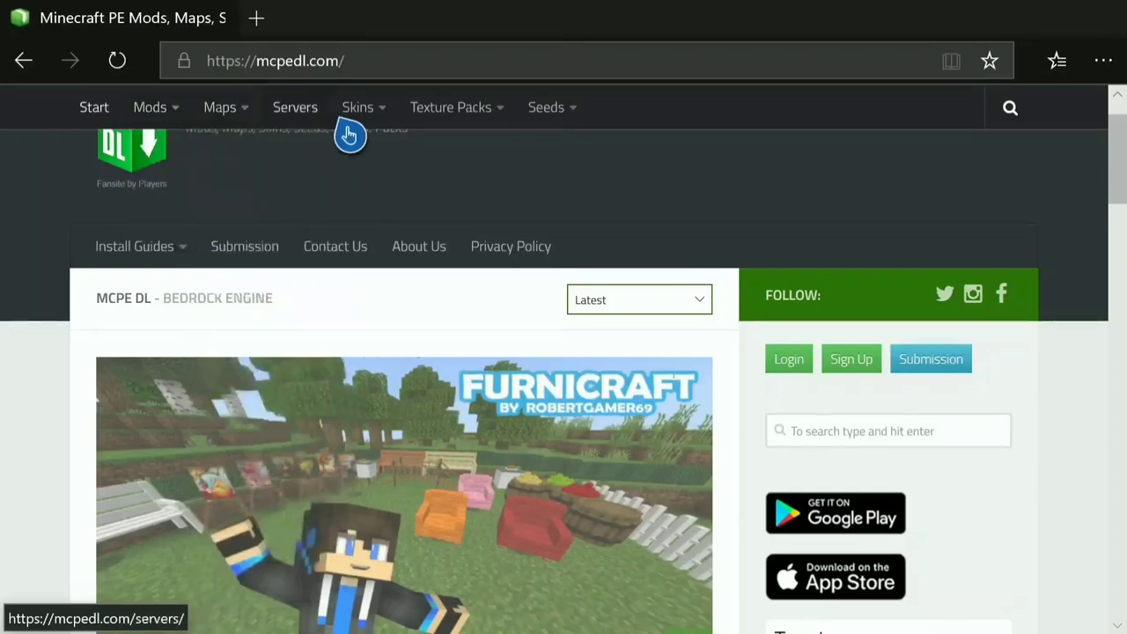
mouse_move(493, 132)
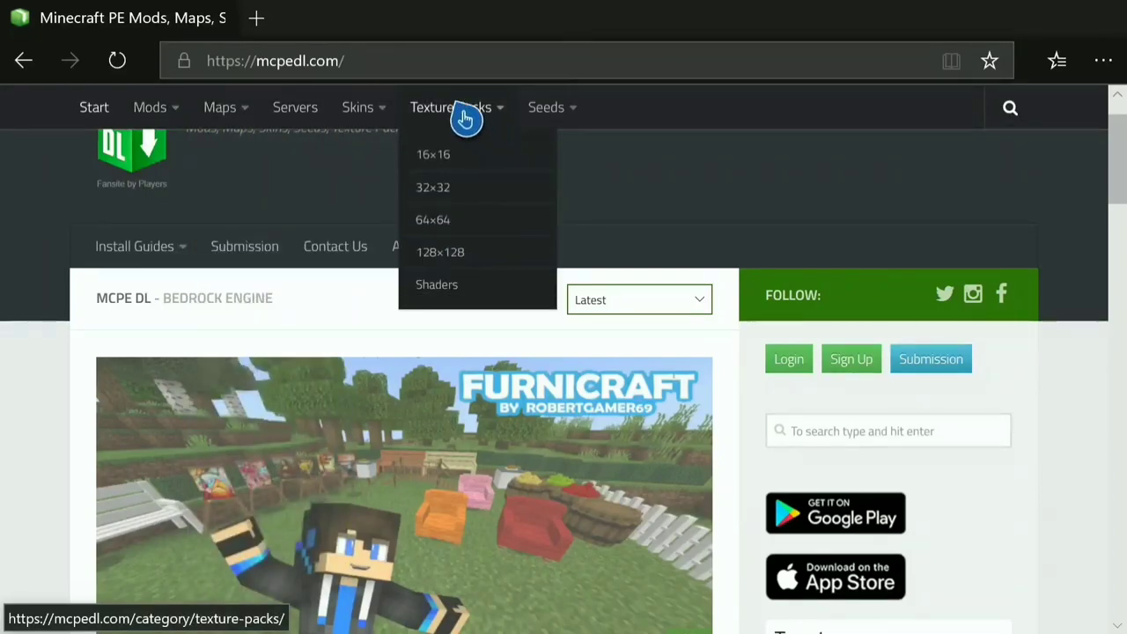
Open MCPE DL's Texture Packs category and scroll down to the ESBE 2G Shader card
click(465, 119)
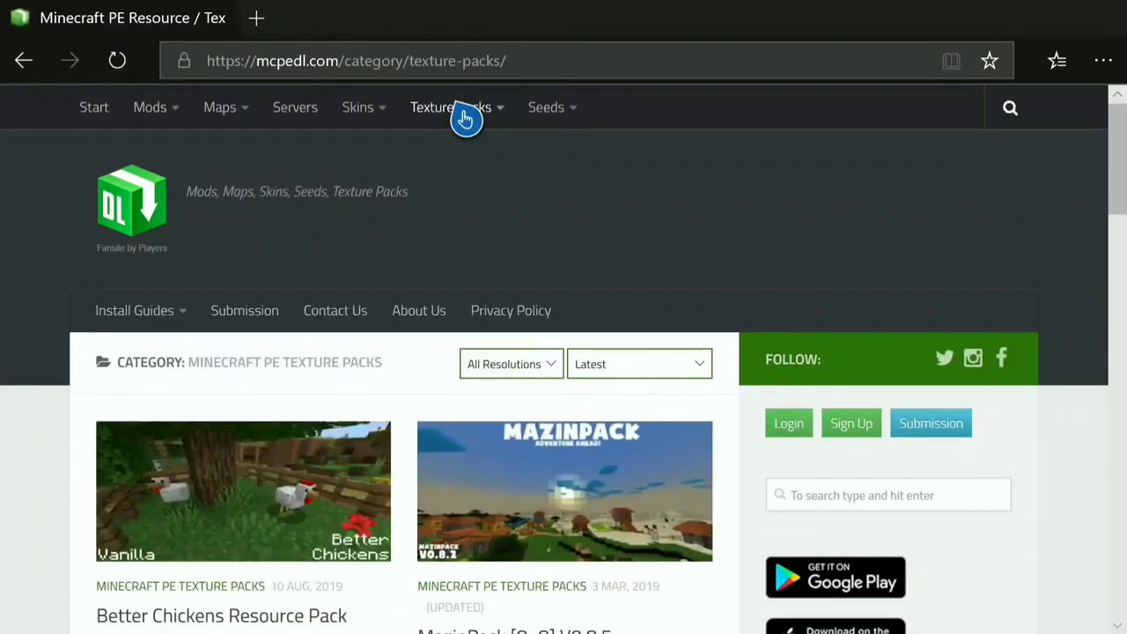
scroll(465, 118, down, 2)
mouse_move(465, 119)
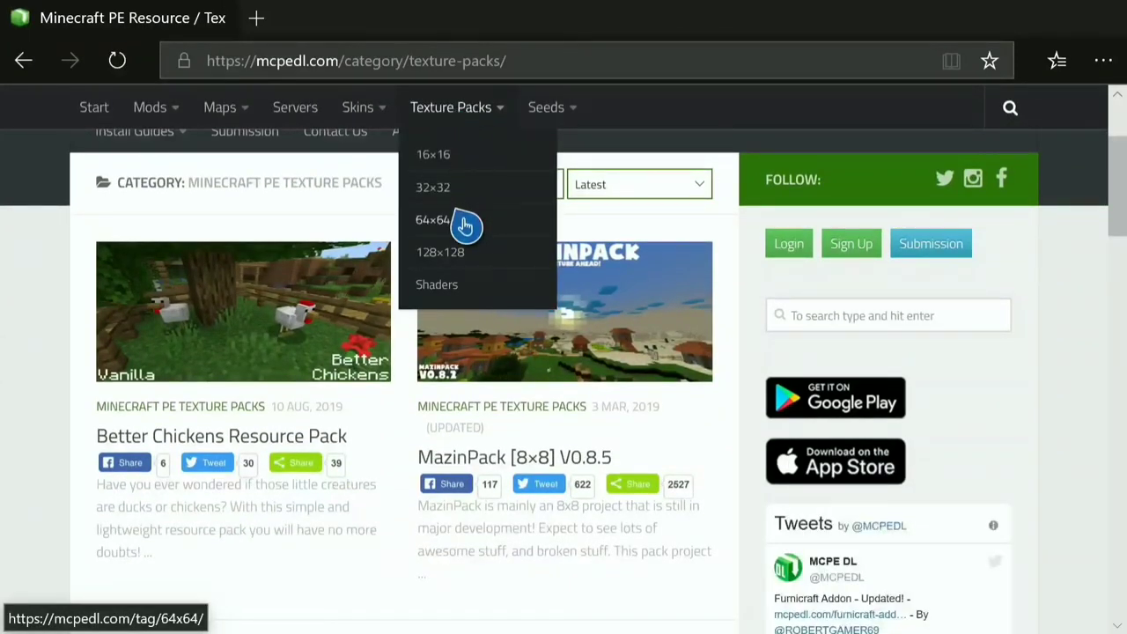
scroll(465, 225, down, 3)
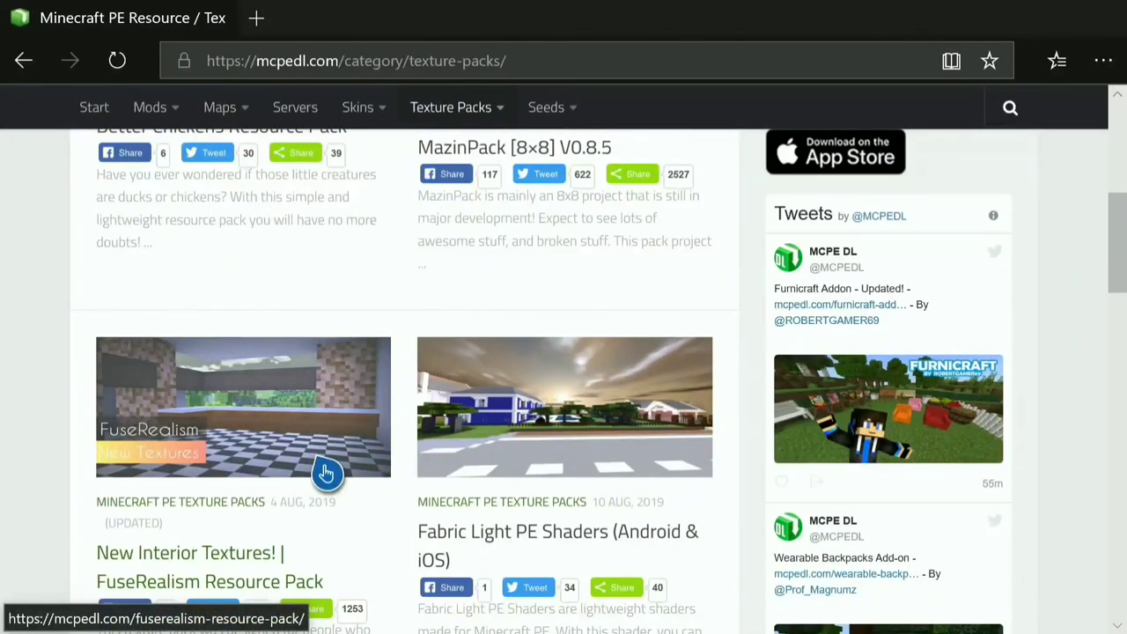
scroll(326, 474, down, 2)
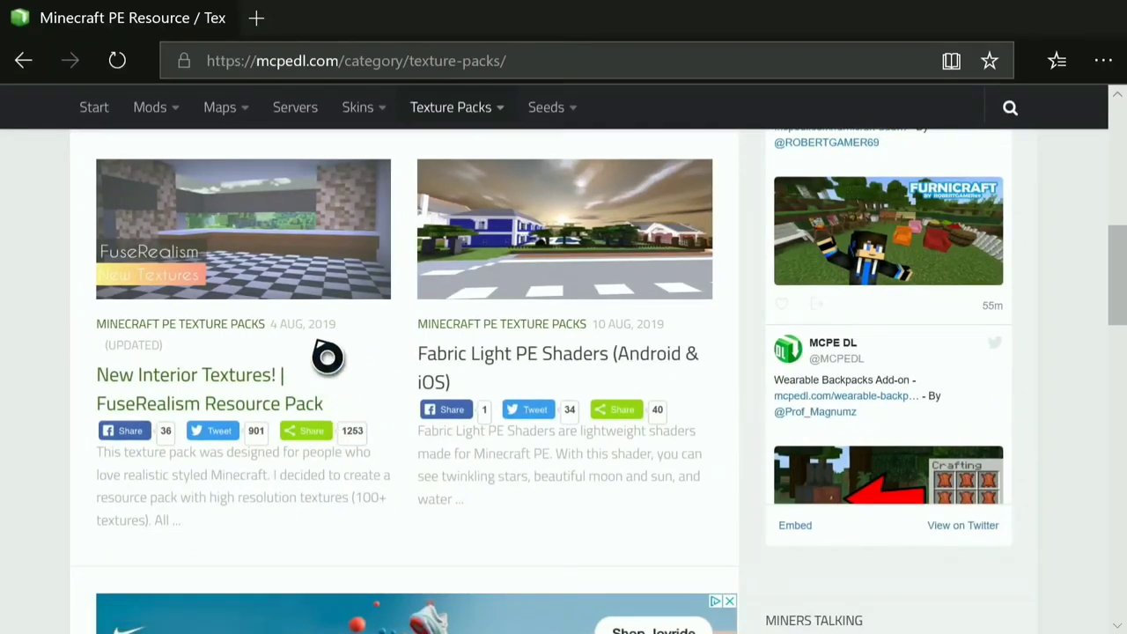
scroll(326, 356, up, 1)
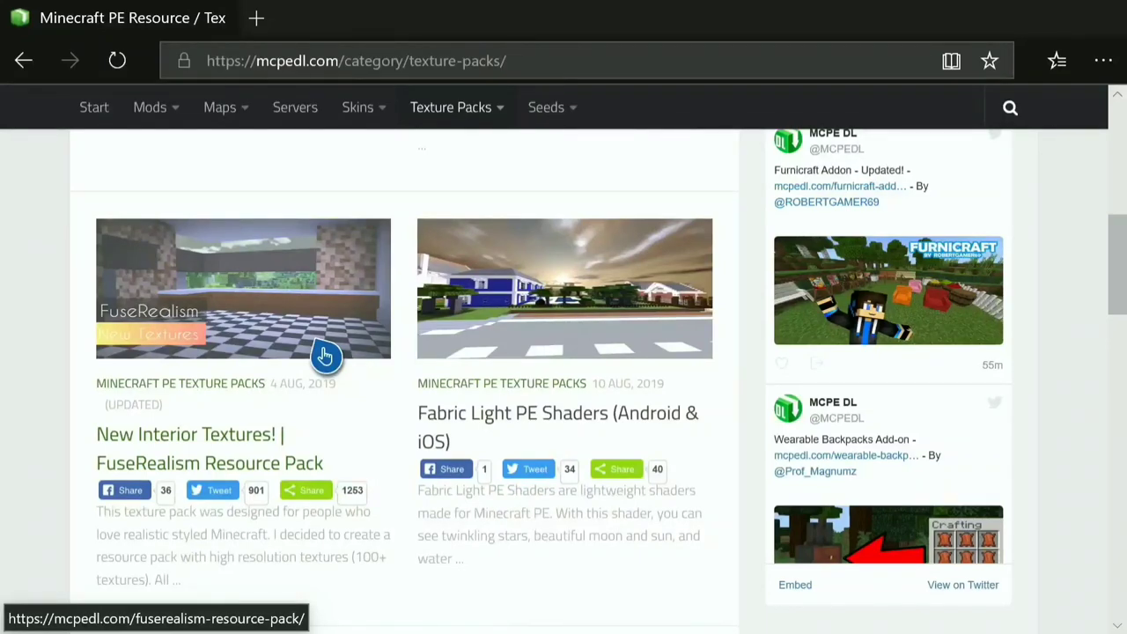
scroll(326, 357, down, 3)
scroll(326, 357, down, 3)
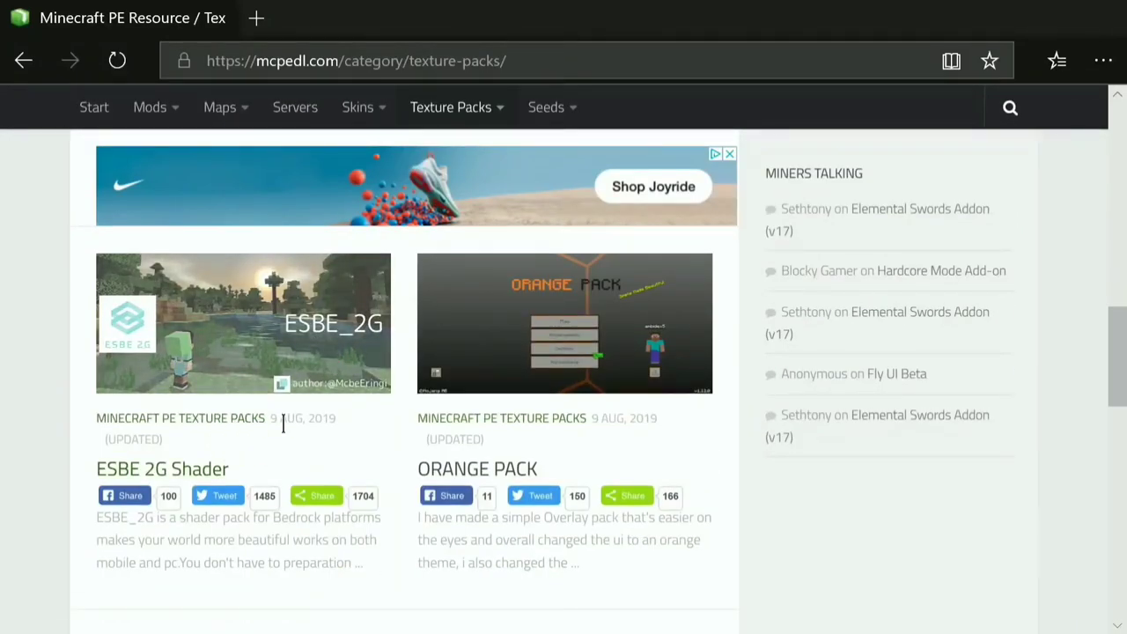
click(293, 361)
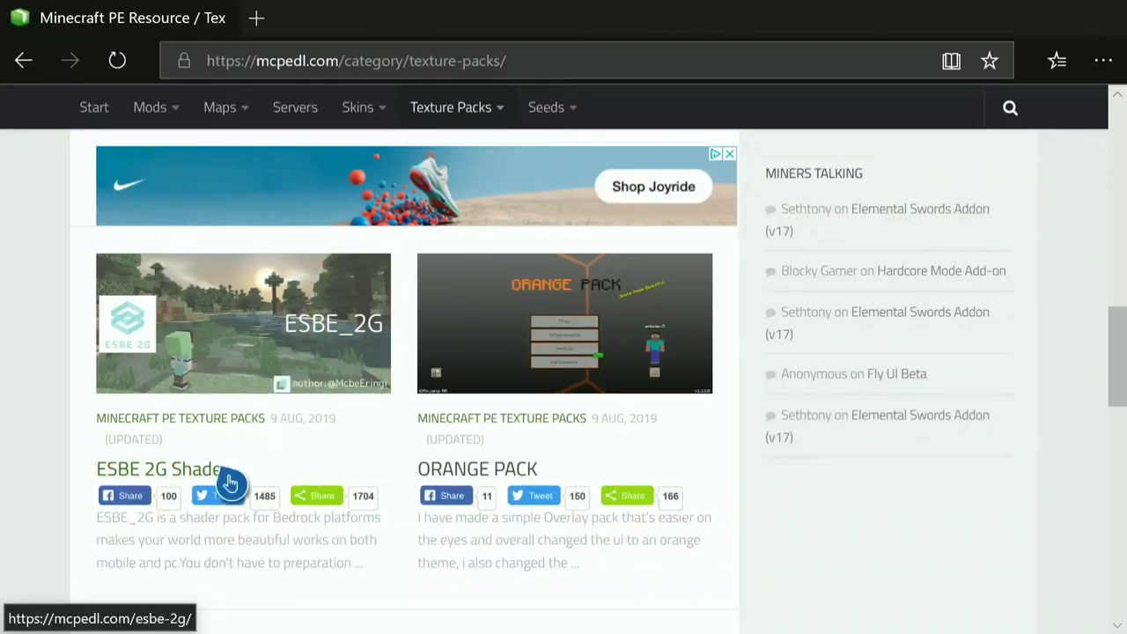
Open the ESBE 2G Shader post and follow its 'Download ESBE_2G v2.0' link
click(244, 366)
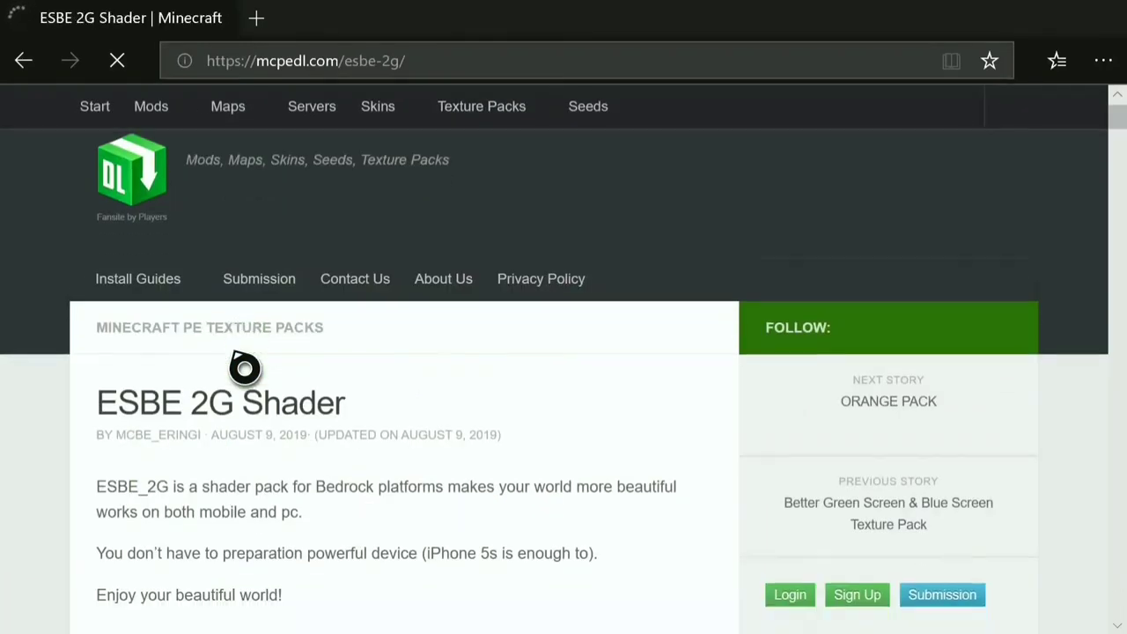
scroll(244, 366, down, 5)
scroll(244, 367, down, 10)
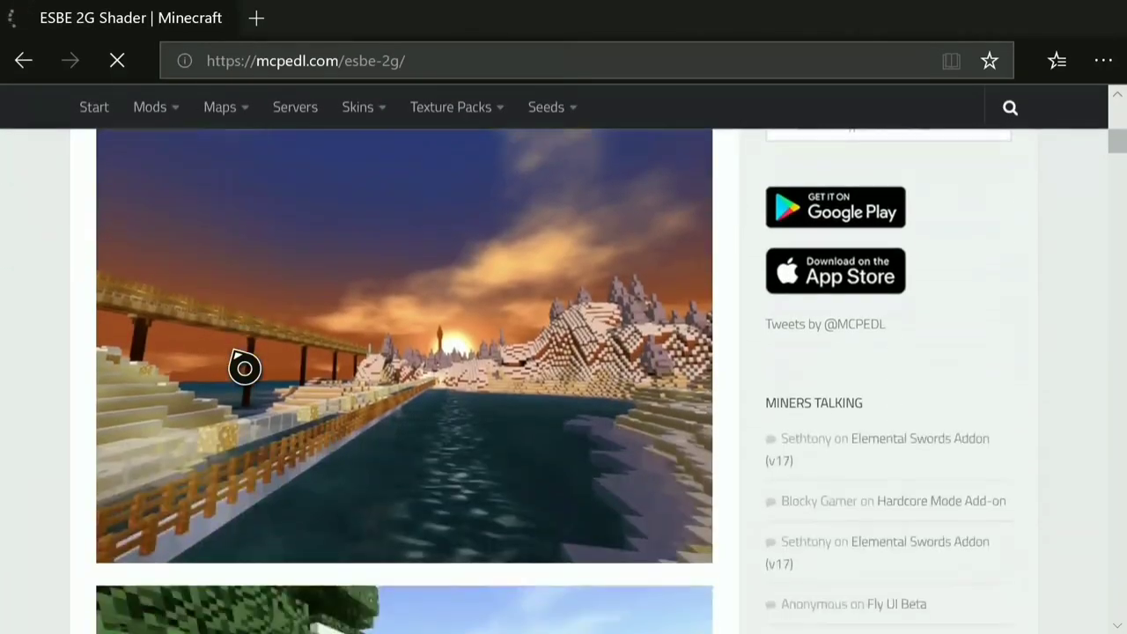
scroll(244, 367, down, 12)
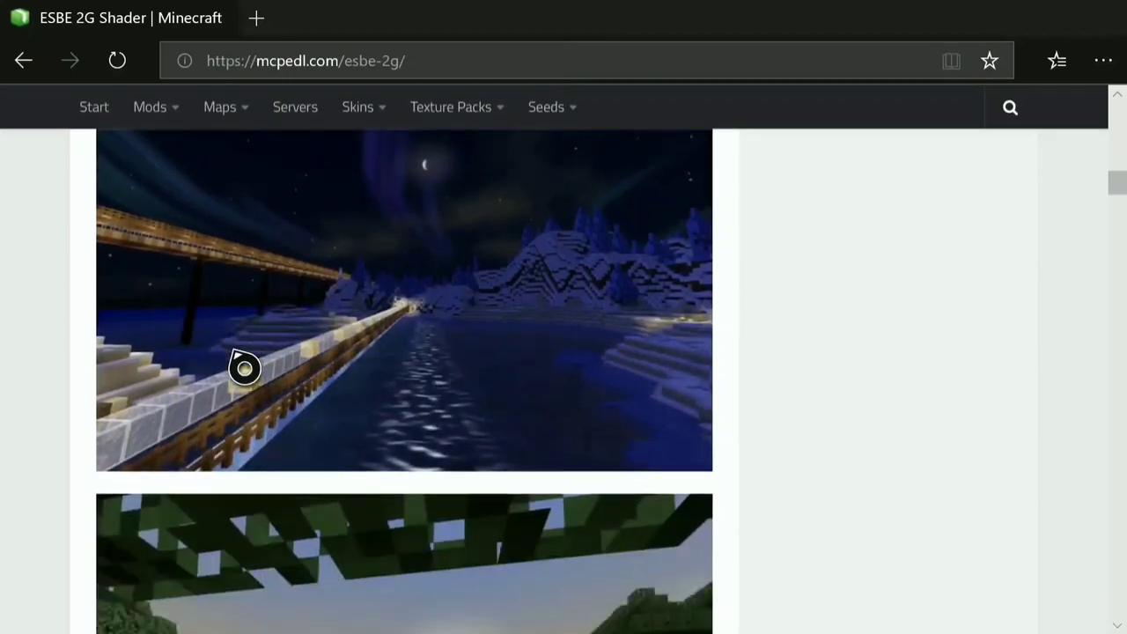
scroll(244, 367, down, 4)
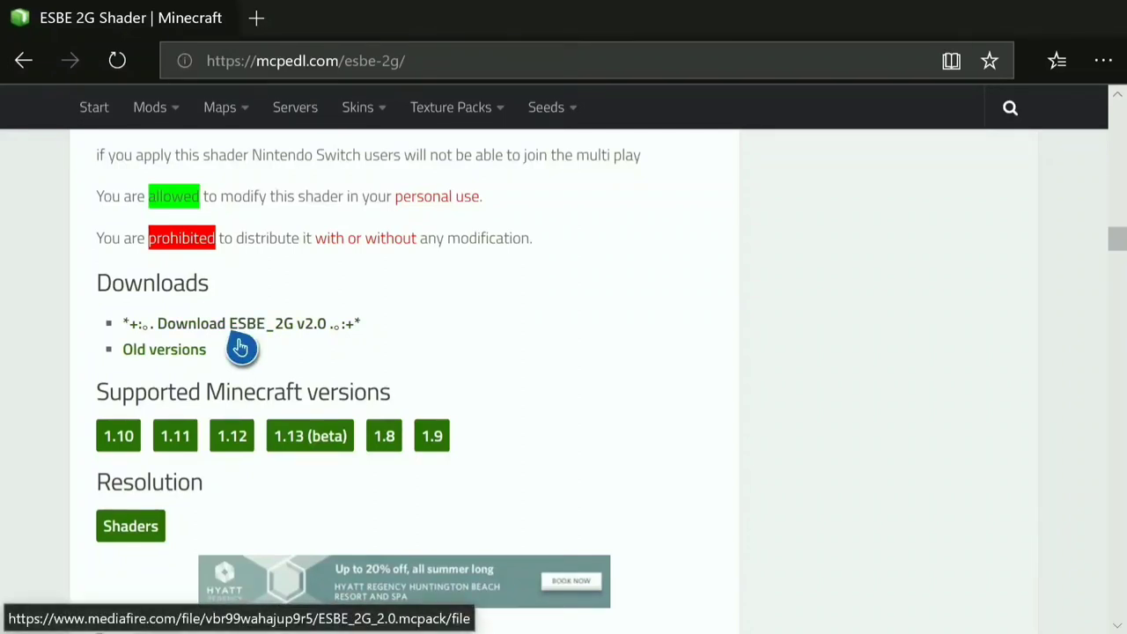
click(239, 340)
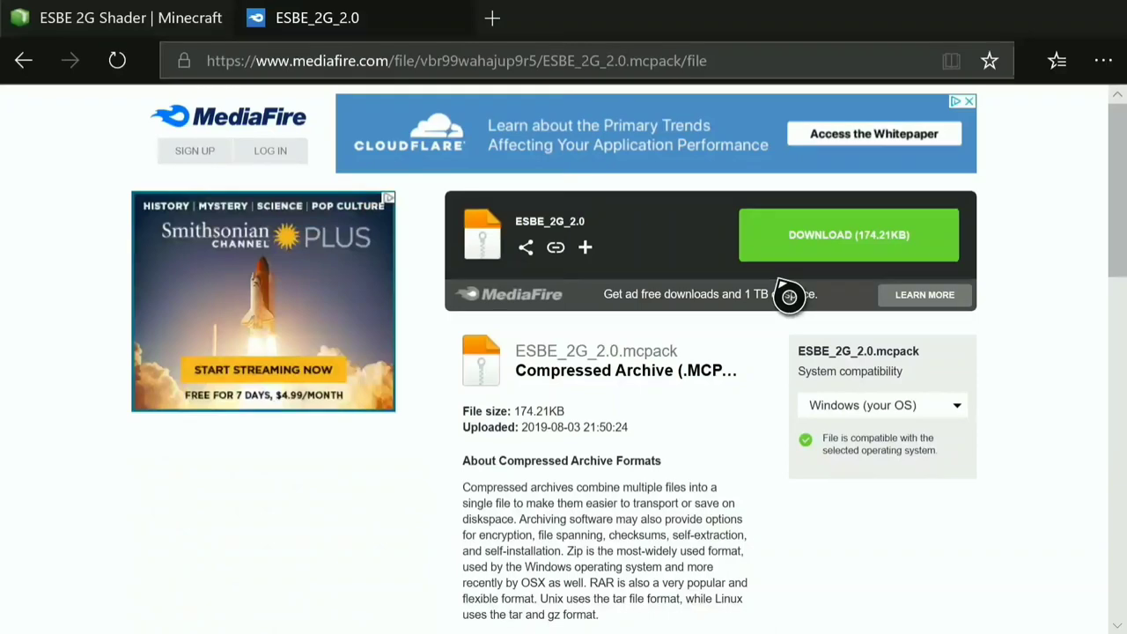
Copy the direct download link from the ESBE_2G_2.0.mcpack MediaFire DOWNLOAD button
click(808, 245)
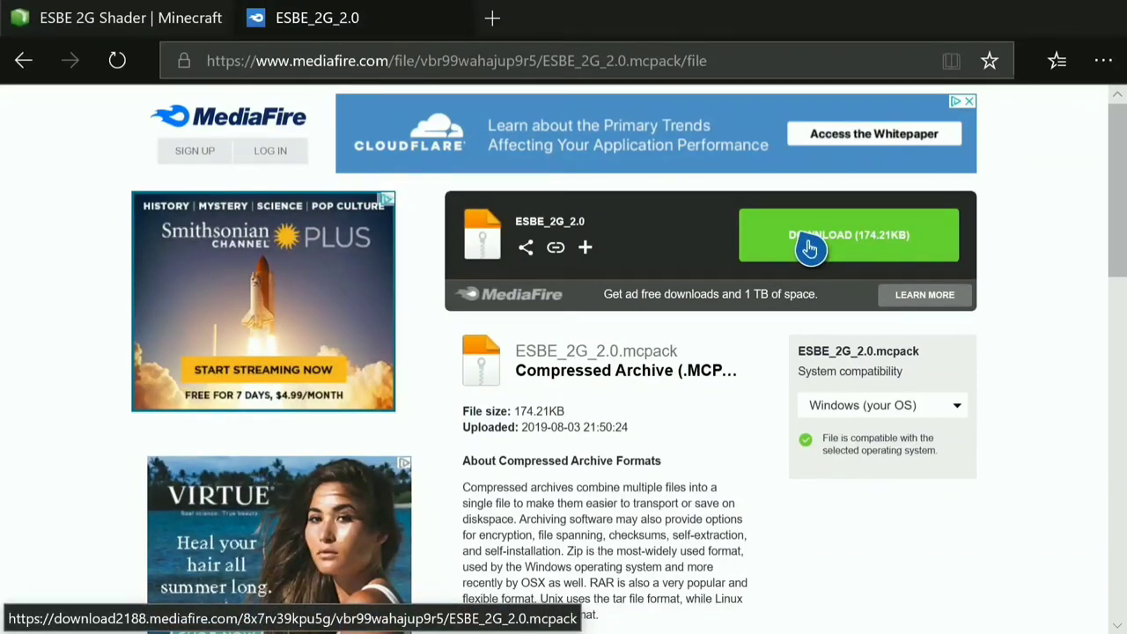
right_click(808, 246)
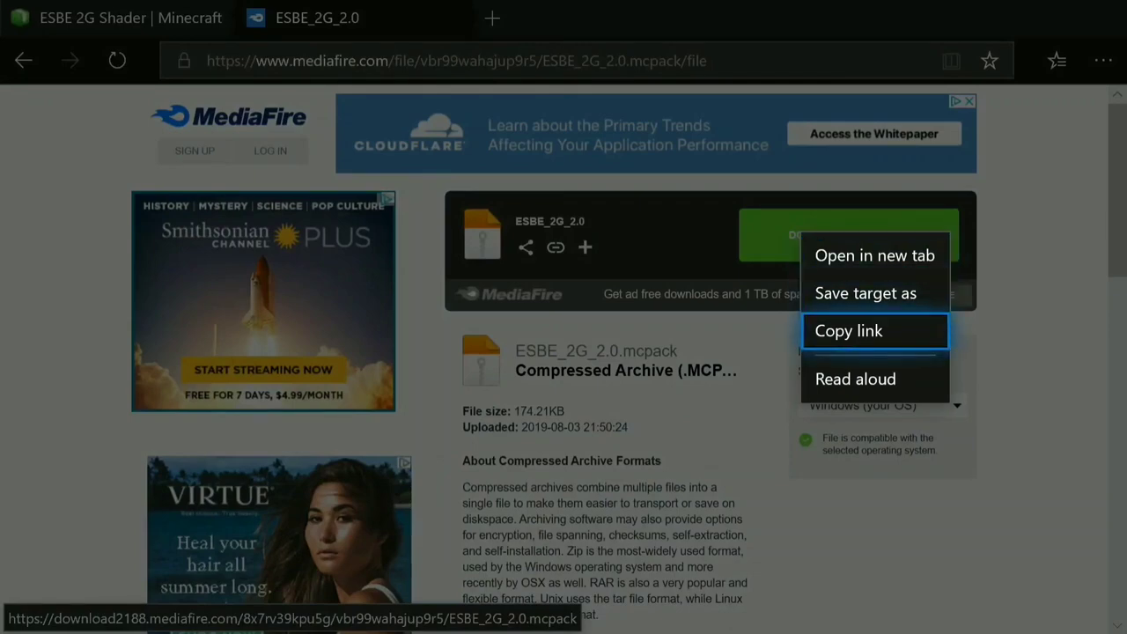
key(Return)
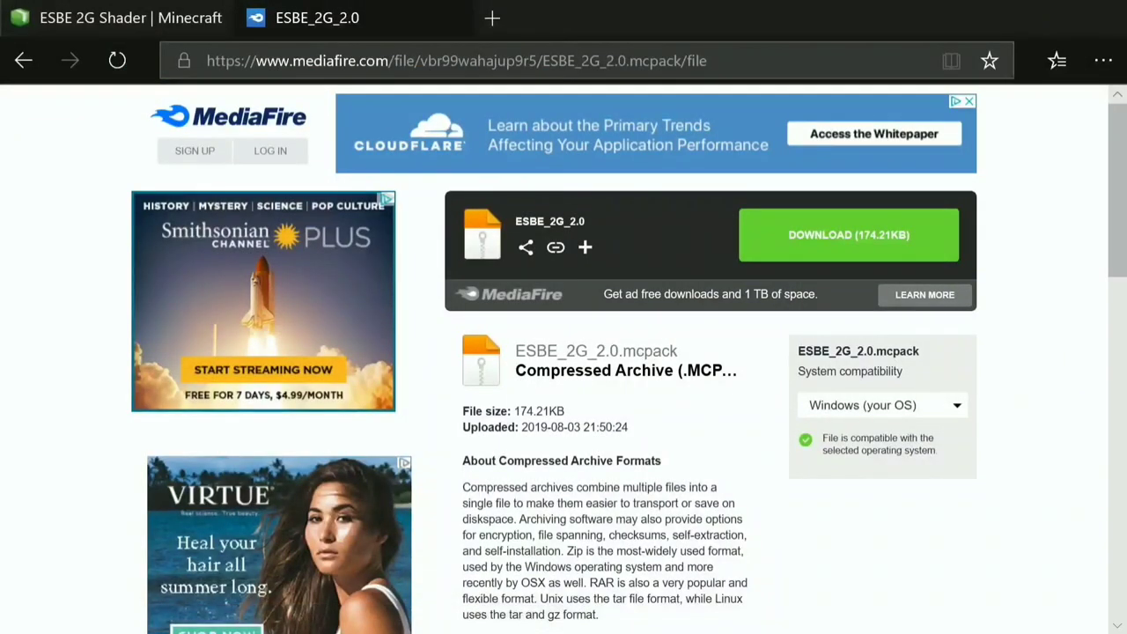
key(super)
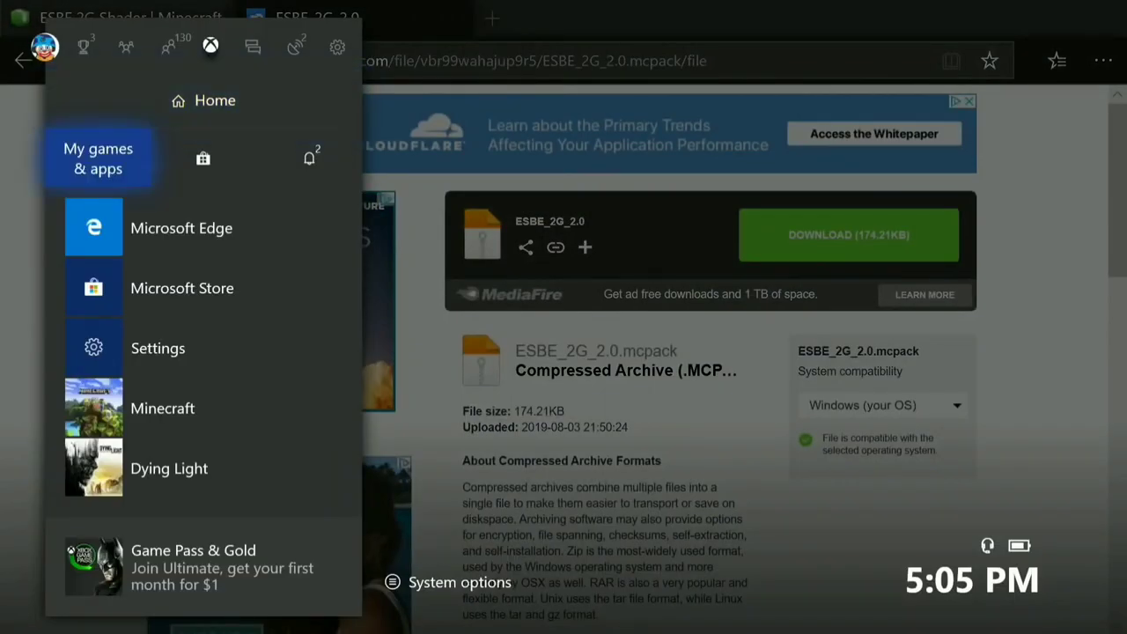
Start the File Downloader tile in the expanded yt mods group of My games & apps
key(Return)
key(Down)
key(Down)
key(Down)
key(Down)
key(Down)
key(Return)
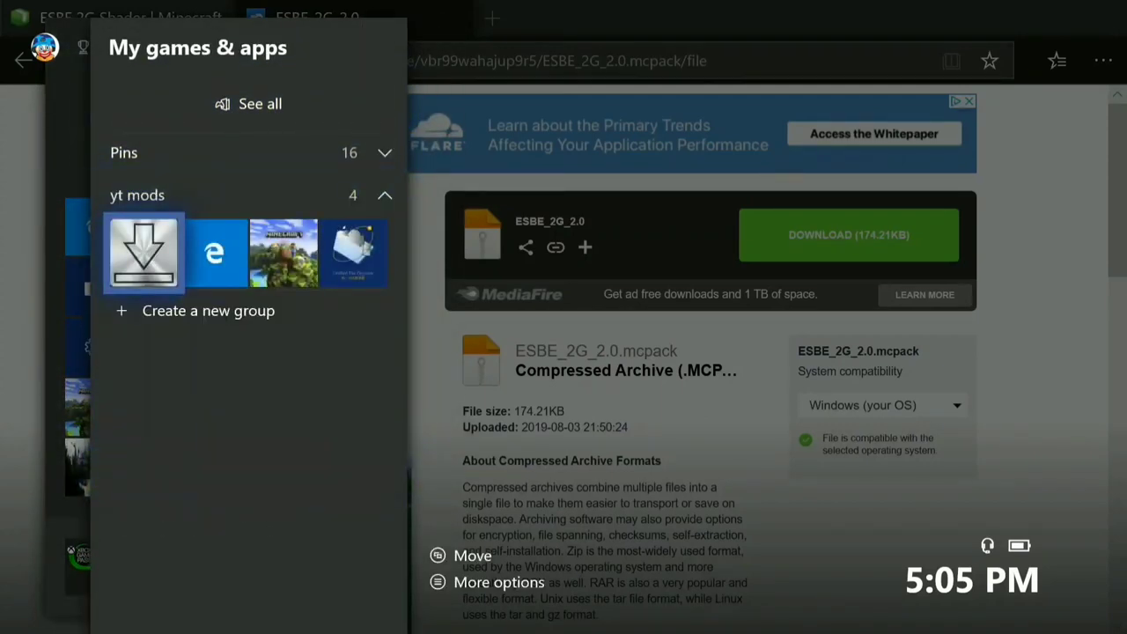
key(Right)
key(Right)
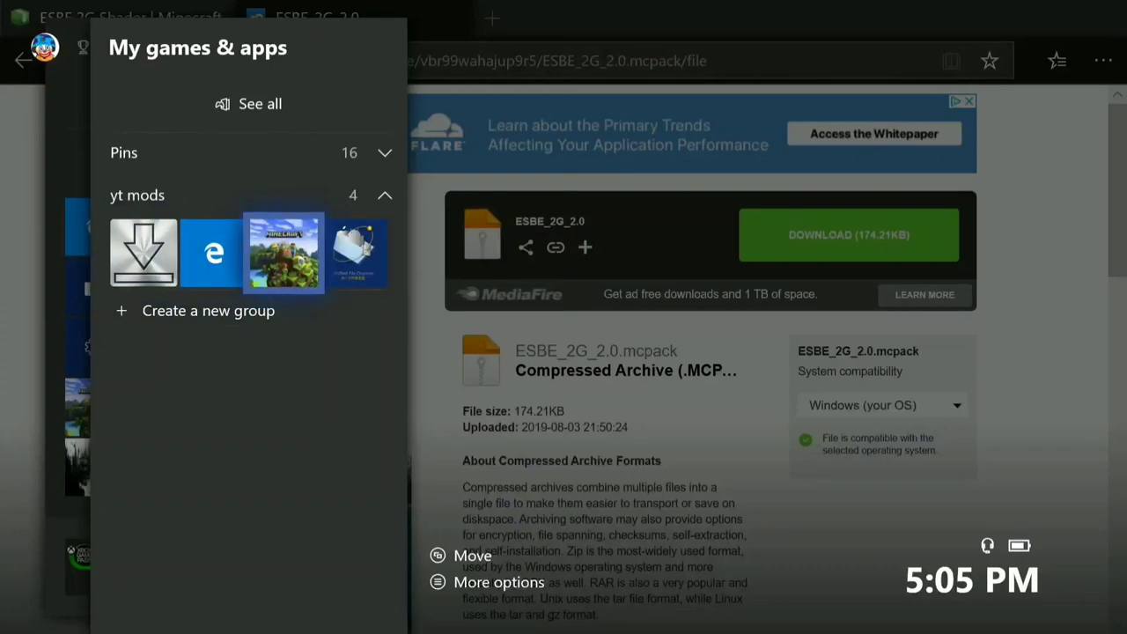
key(Left)
key(Left)
key(Return)
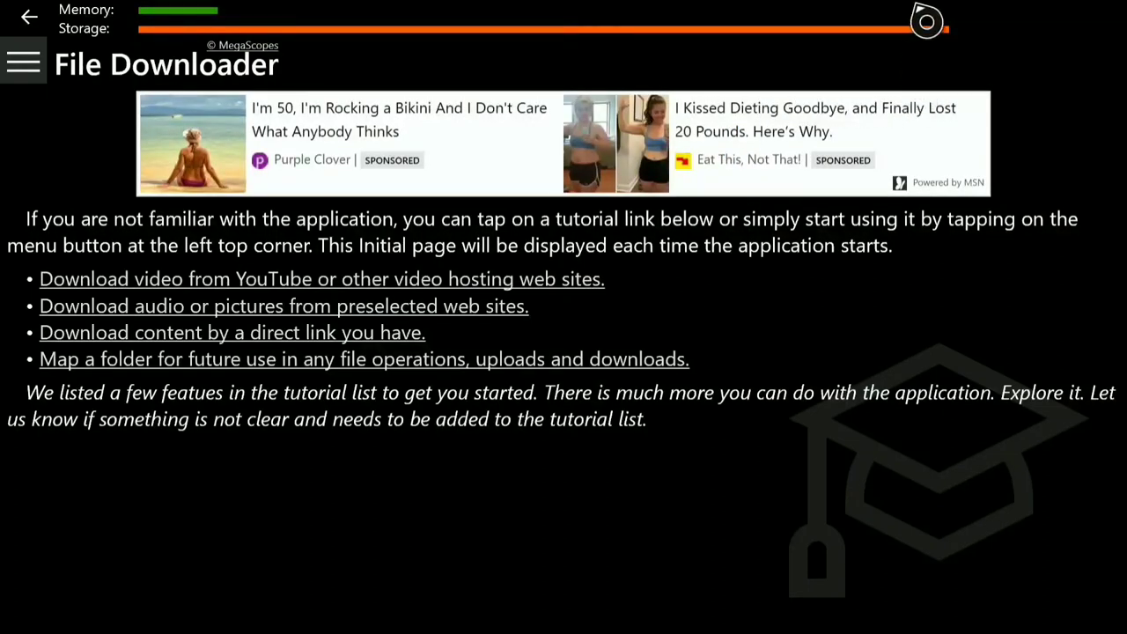
Paste the copied ESBE_2G_2.0.mcpack link into Source URL on the From URL page
click(35, 85)
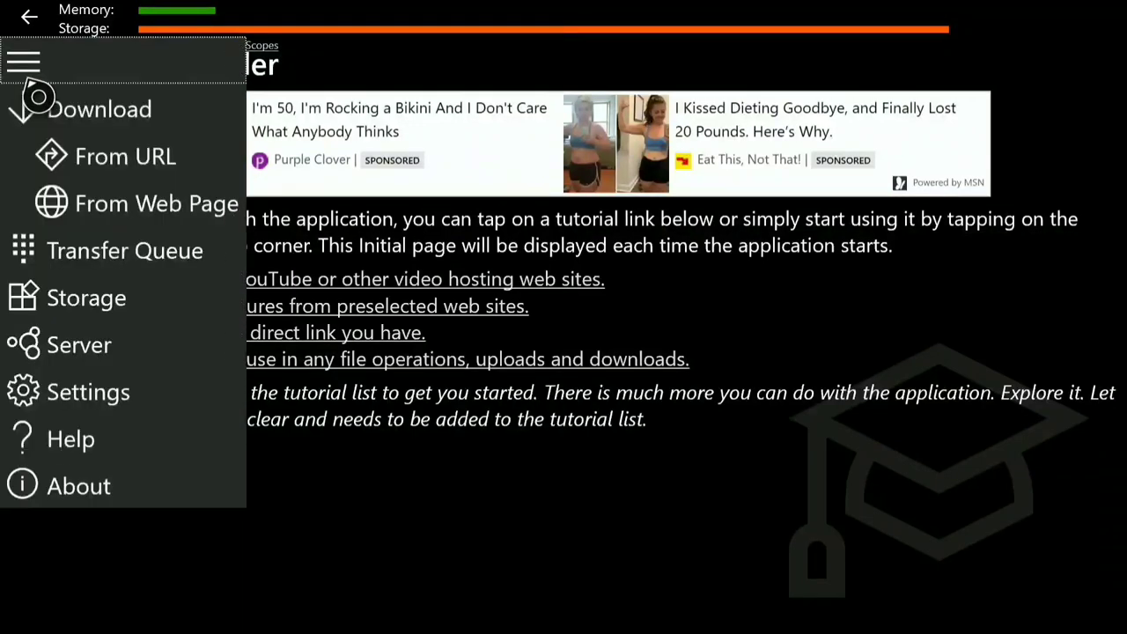
click(115, 159)
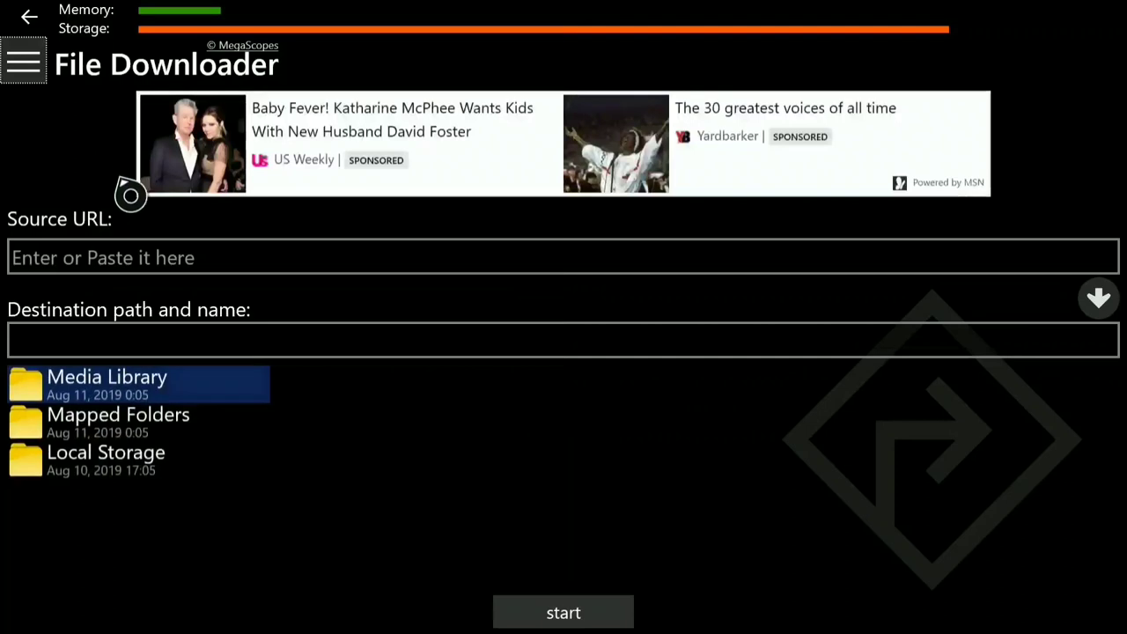
click(563, 257)
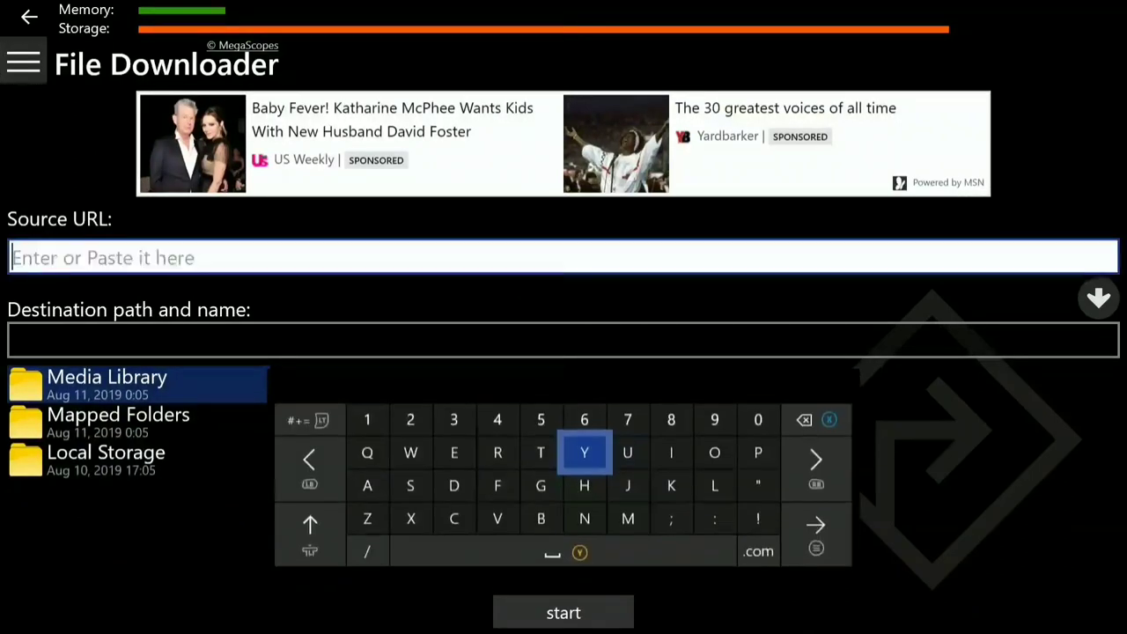
key(Escape)
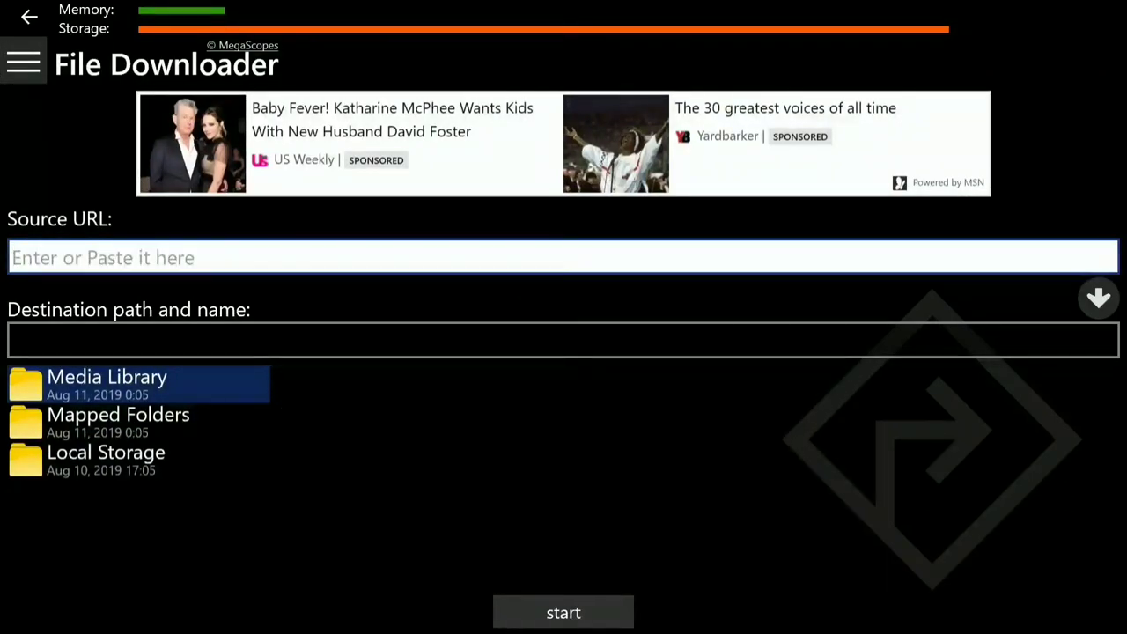
right_click(139, 243)
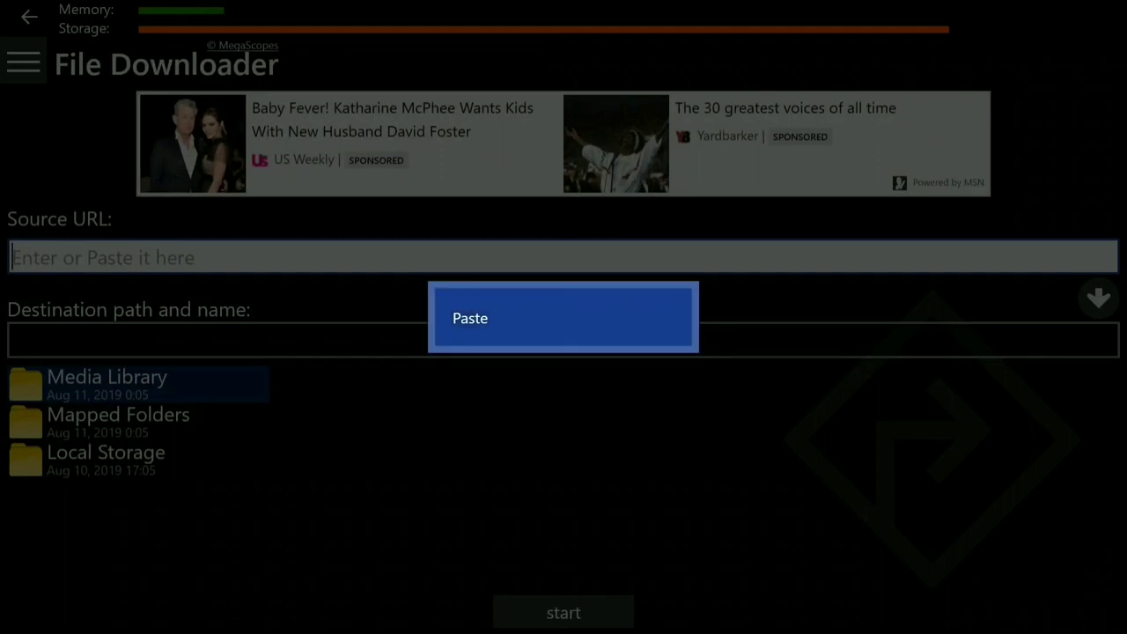
key(Return)
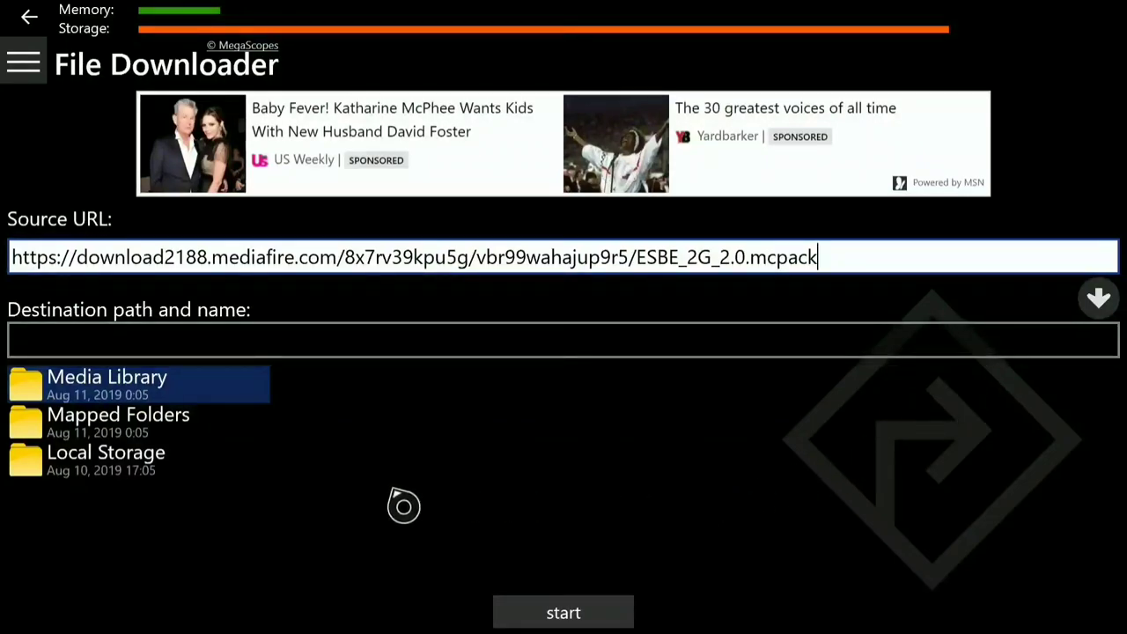
Set the destination to Local Storage with the file name appended, and start the download
click(134, 473)
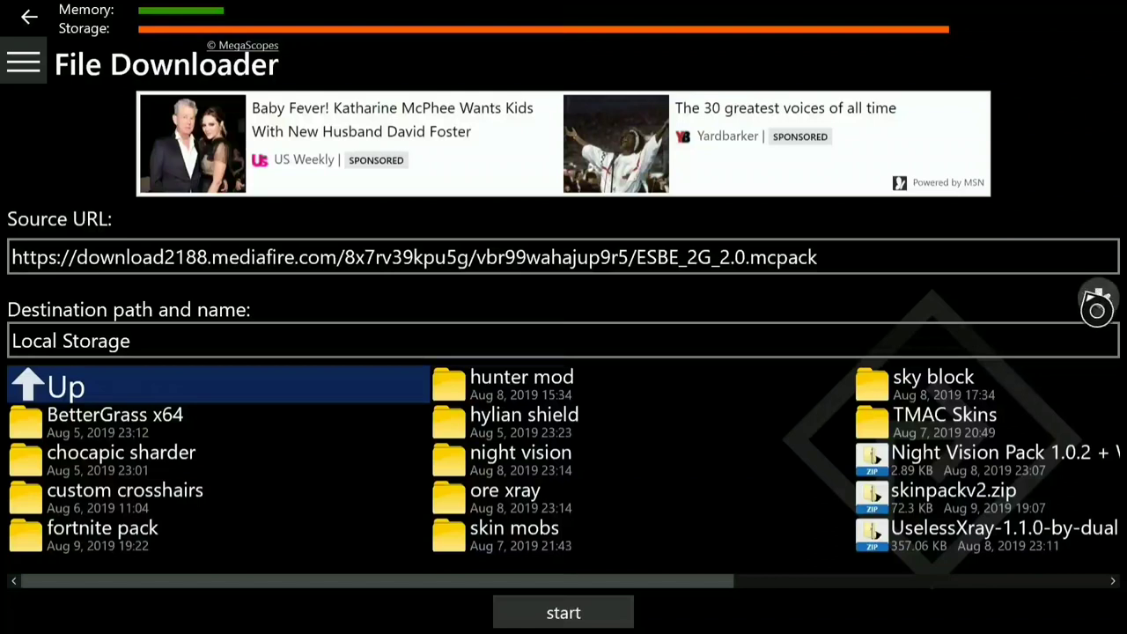
click(1094, 305)
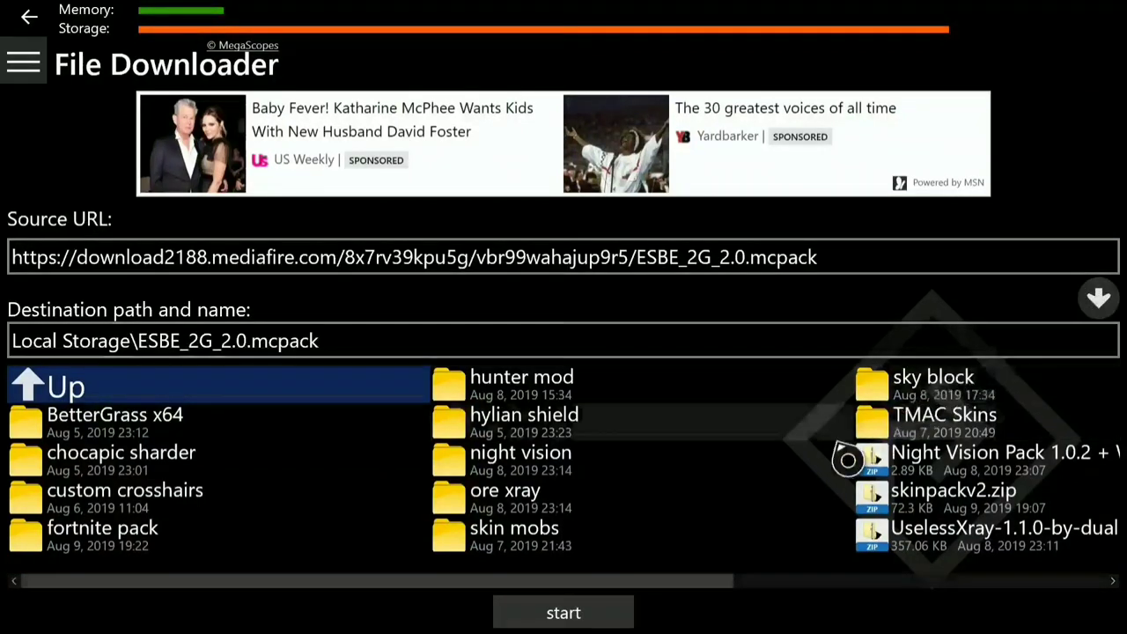
click(608, 619)
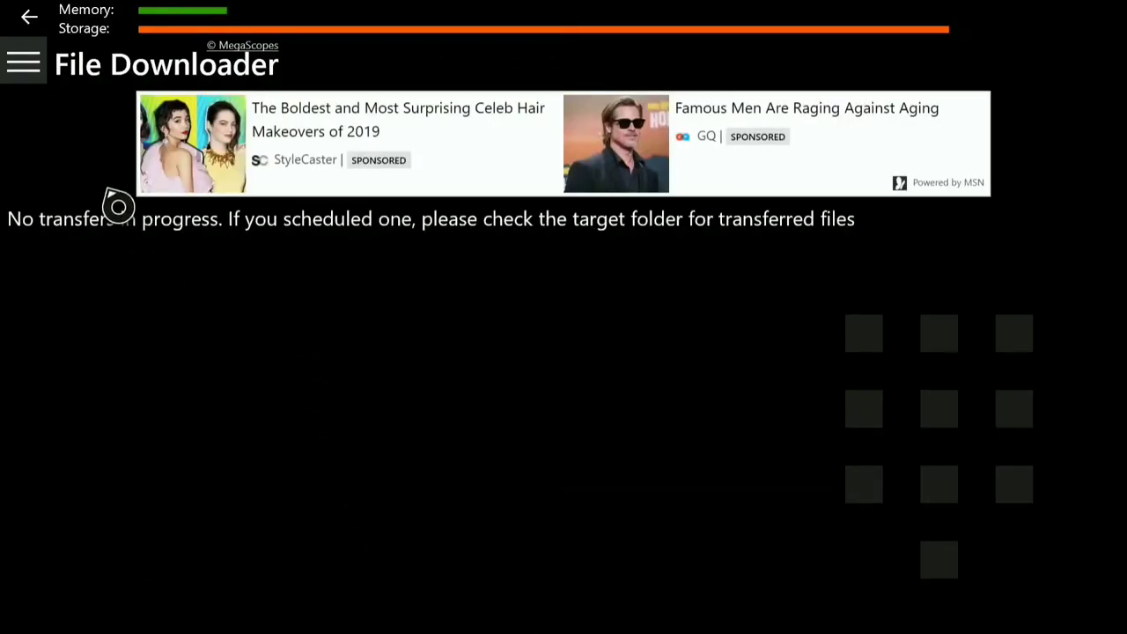
In Storage > Local Storage, select ESBE_2G_2.0.mcpack (174.21 KB) and show the extra file actions
click(42, 53)
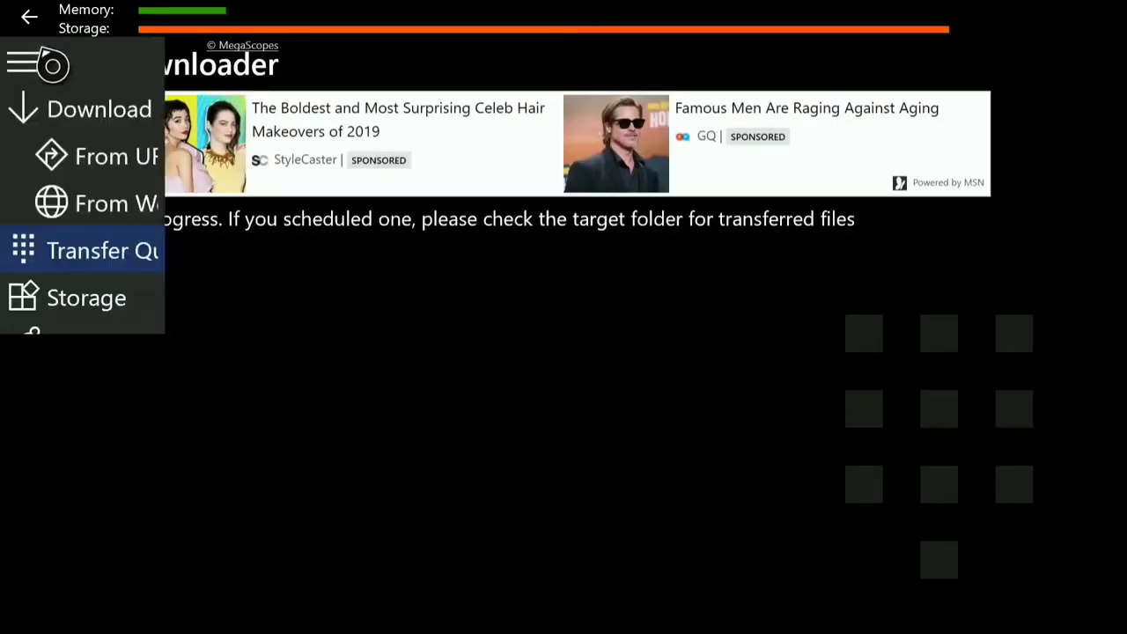
click(133, 324)
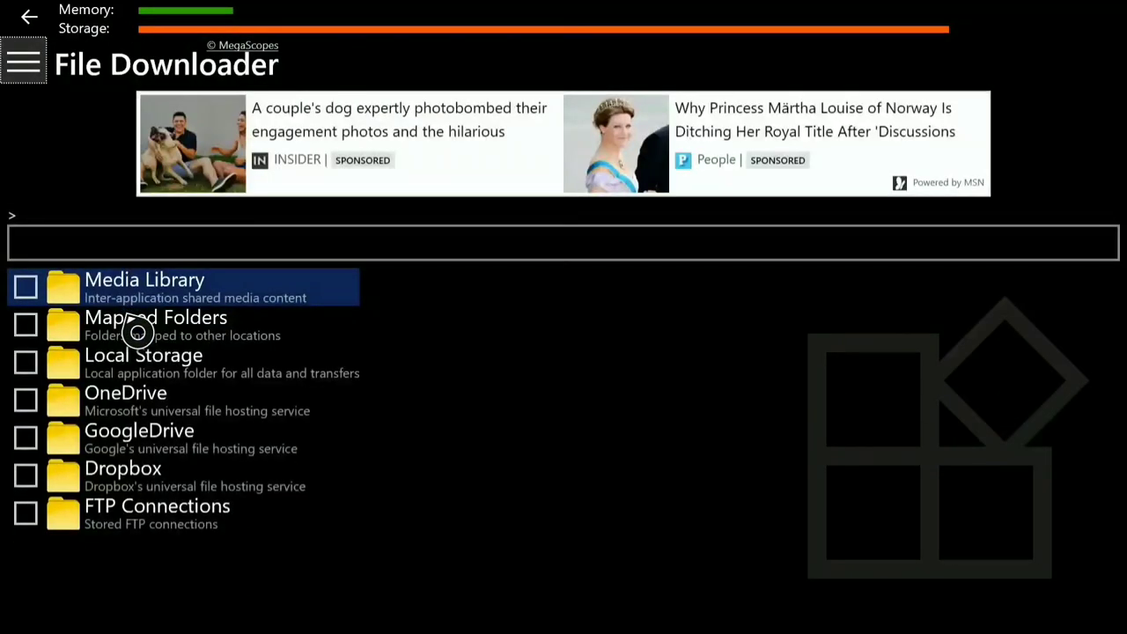
click(138, 370)
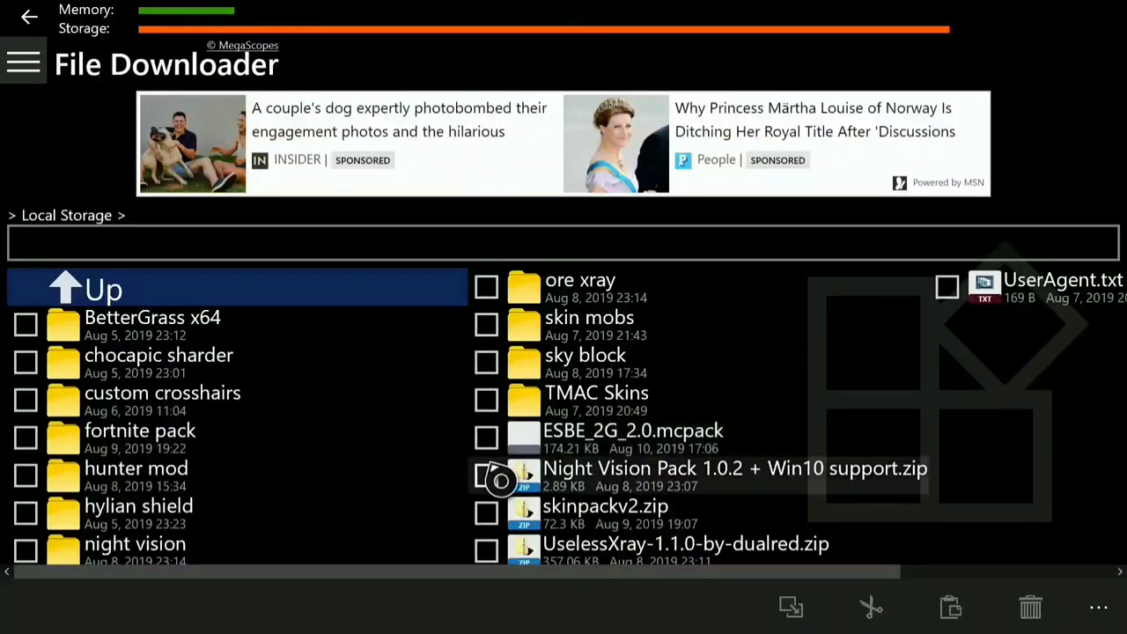
click(498, 451)
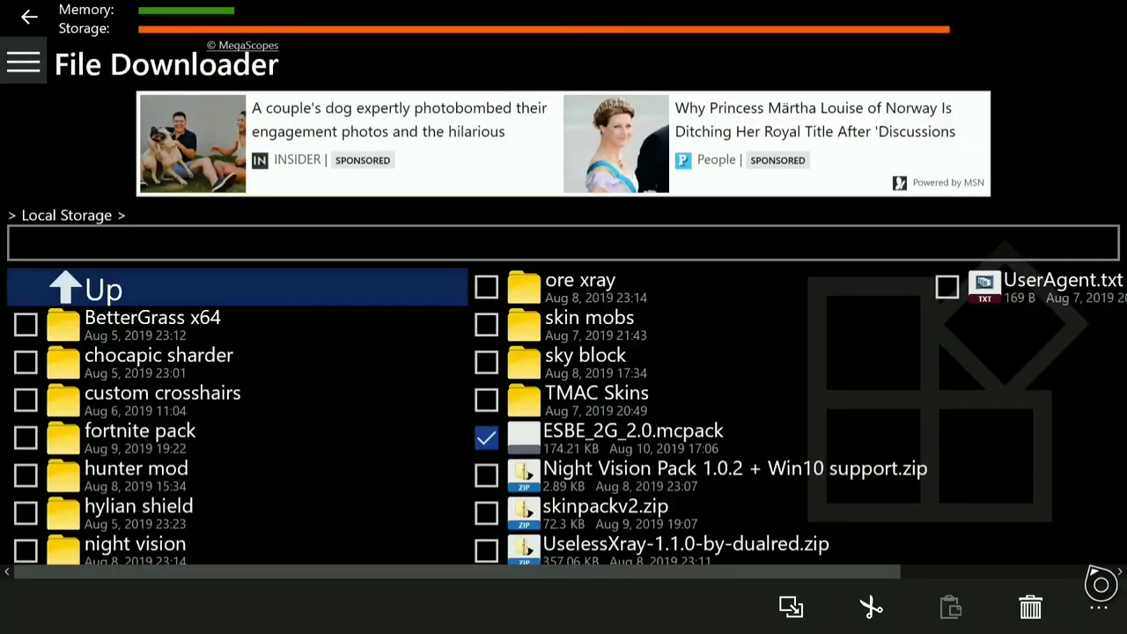
click(1101, 616)
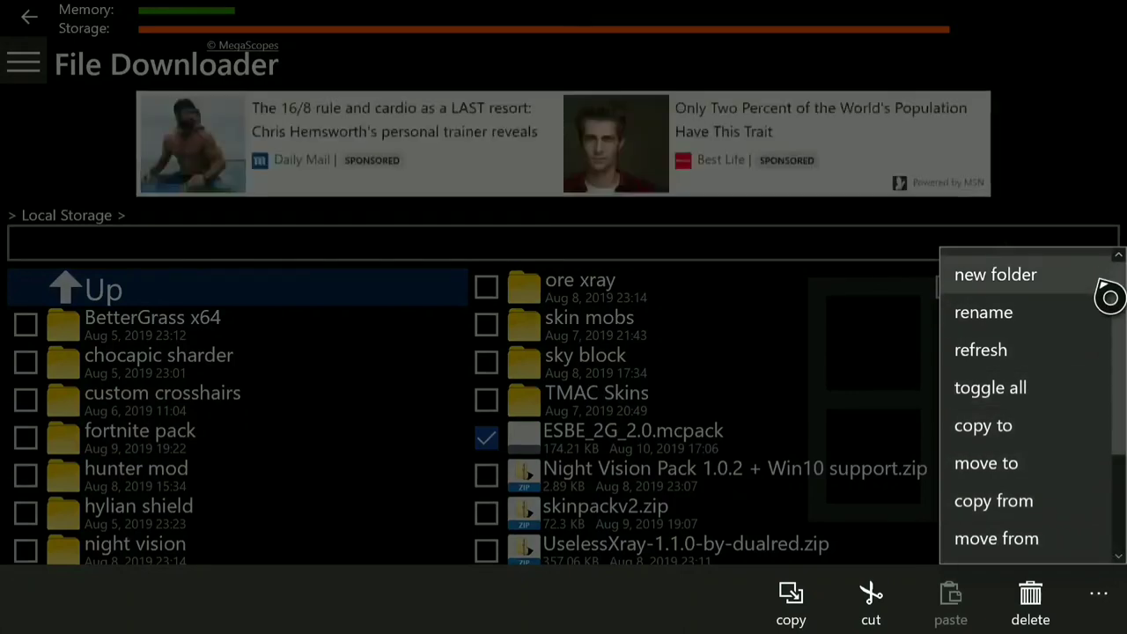
Change the pack's extension from .mcpack to .zip, naming it ESBE_2G_2.0.zip
click(1110, 329)
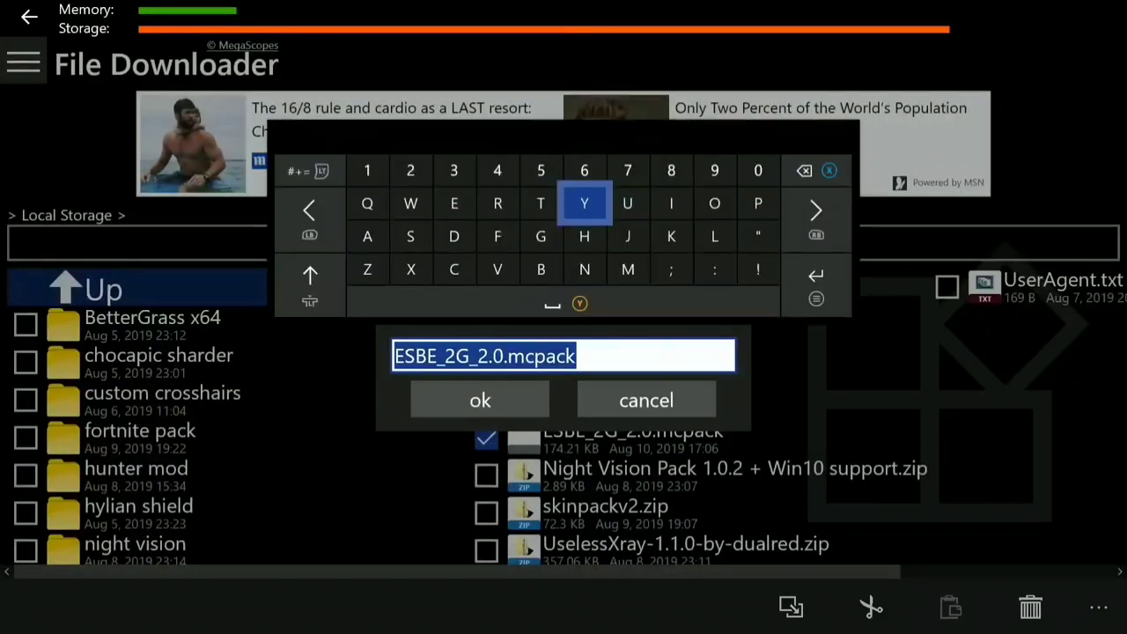
key(Right)
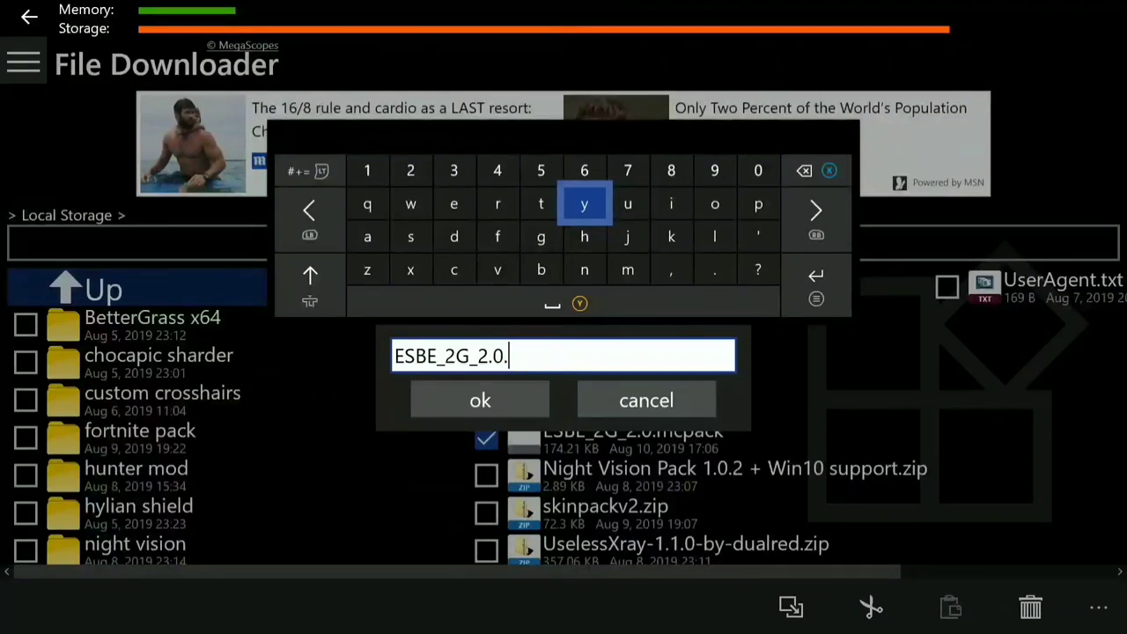
key(BackSpace)
key(BackSpace)
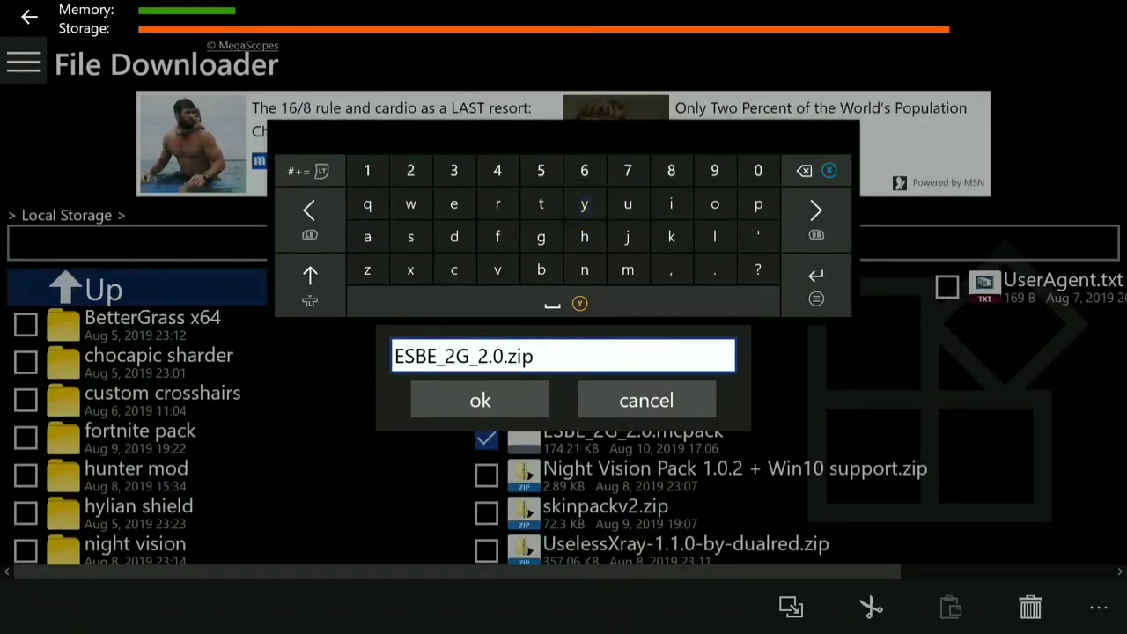
key(Escape)
click(504, 411)
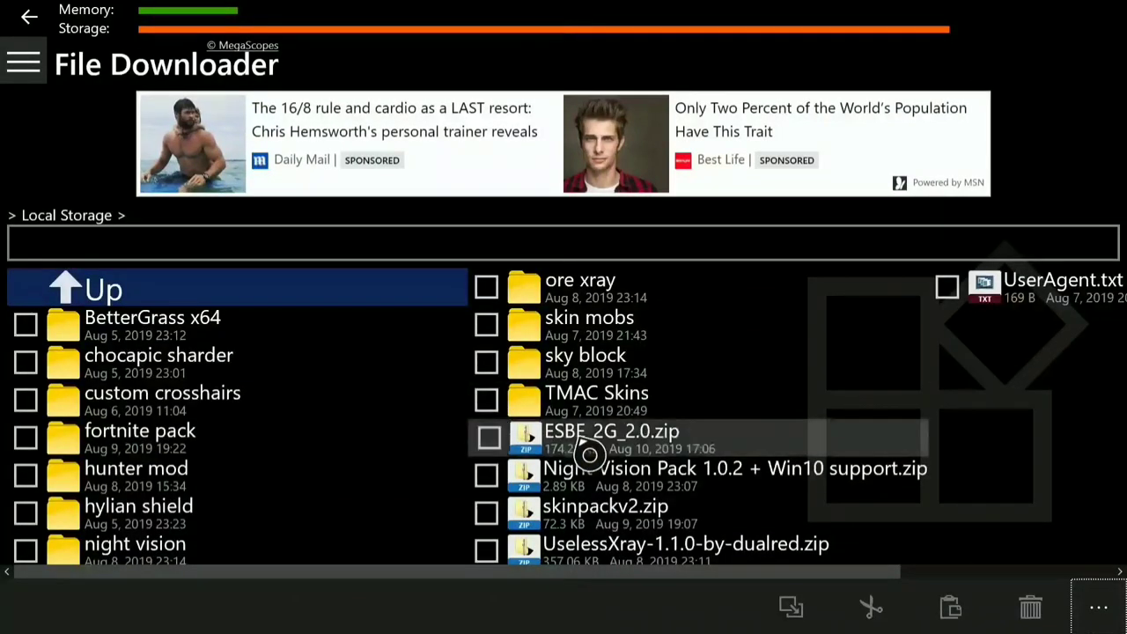
Open ESBE_2G_2.0.zip, select its ESBE_2G folder, and go back up to Local Storage
click(590, 454)
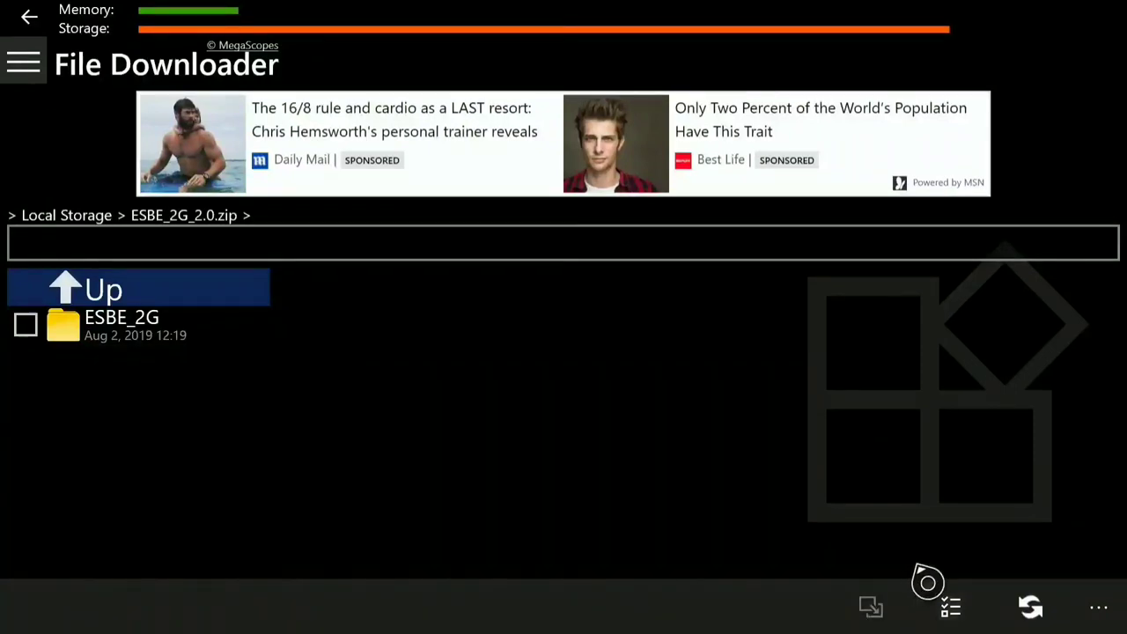
click(949, 608)
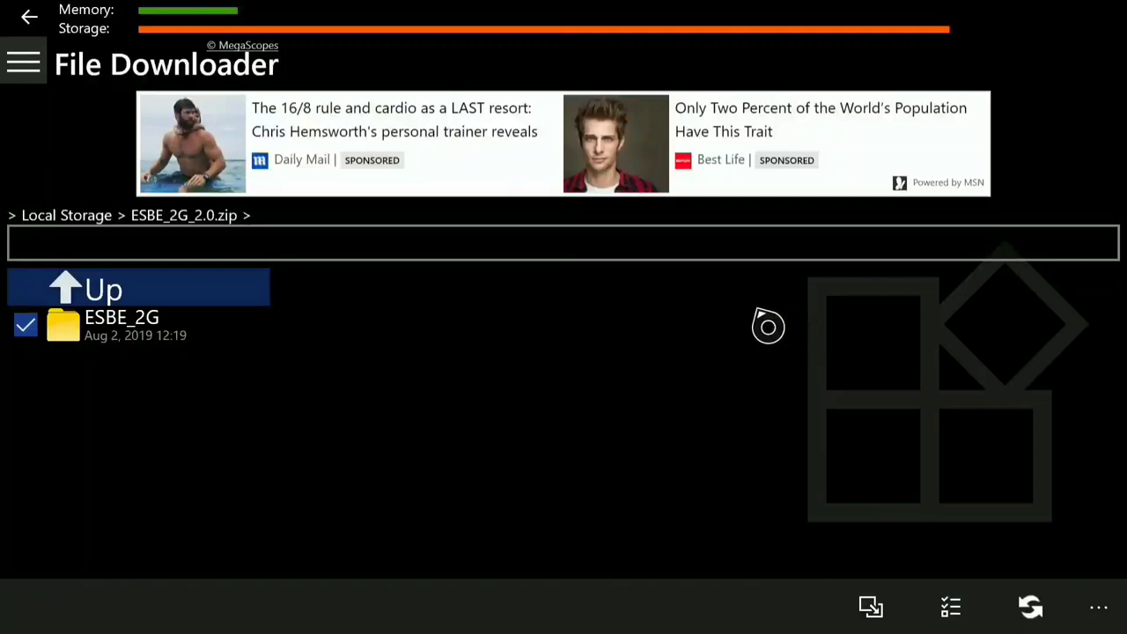
key(BackSpace)
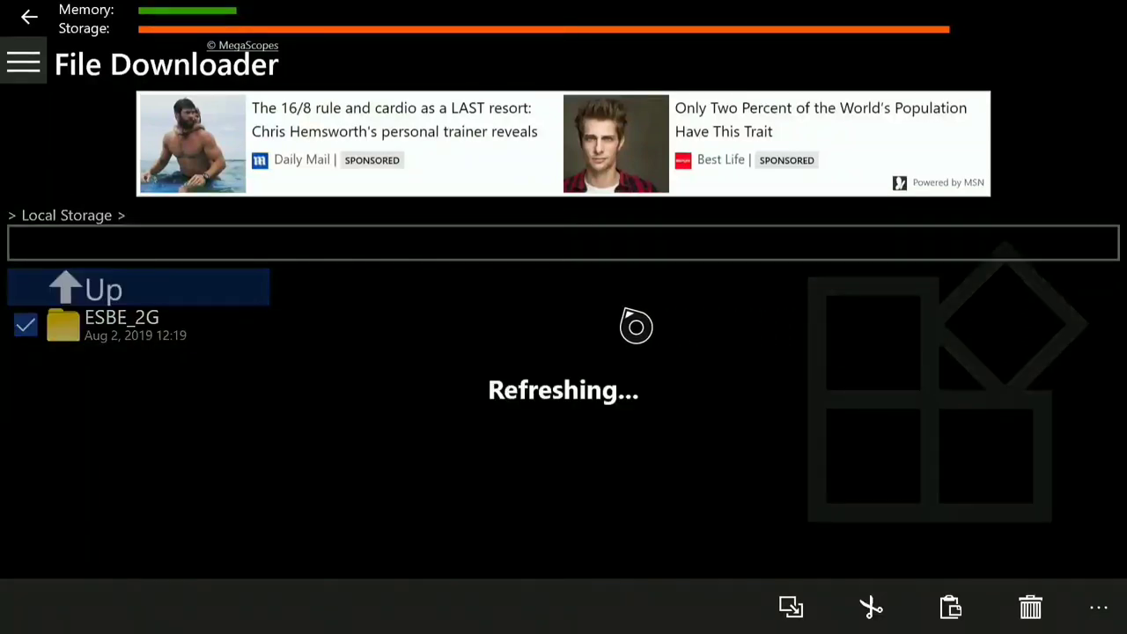
click(625, 227)
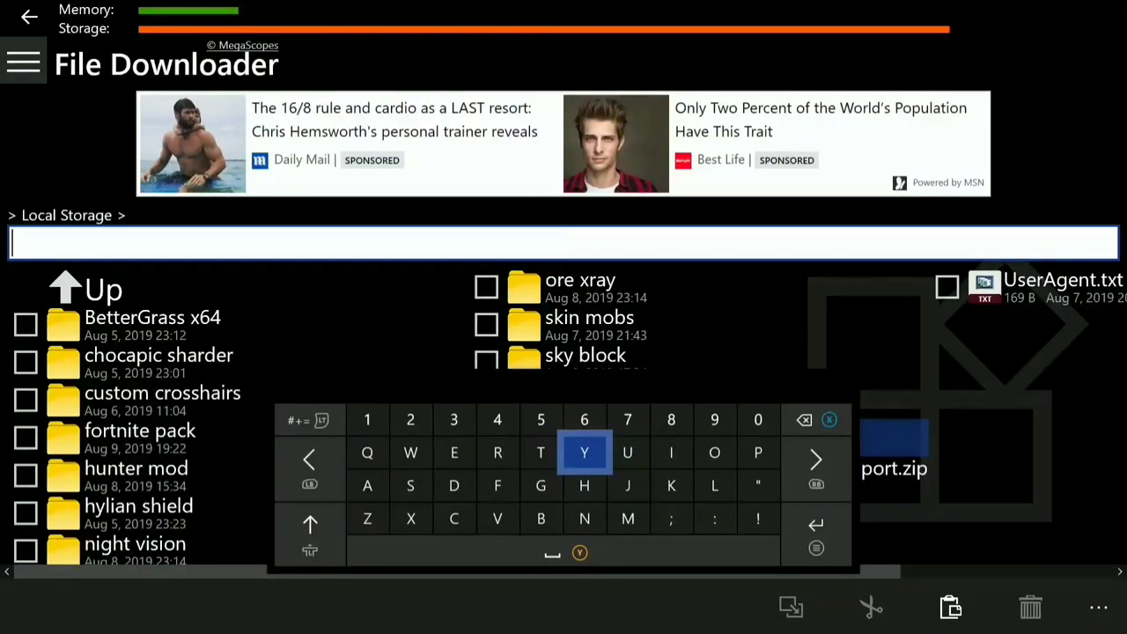
Make a new folder named 'sharder yt' and paste the ESBE_2G shader folder inside it
text(sharder yt)
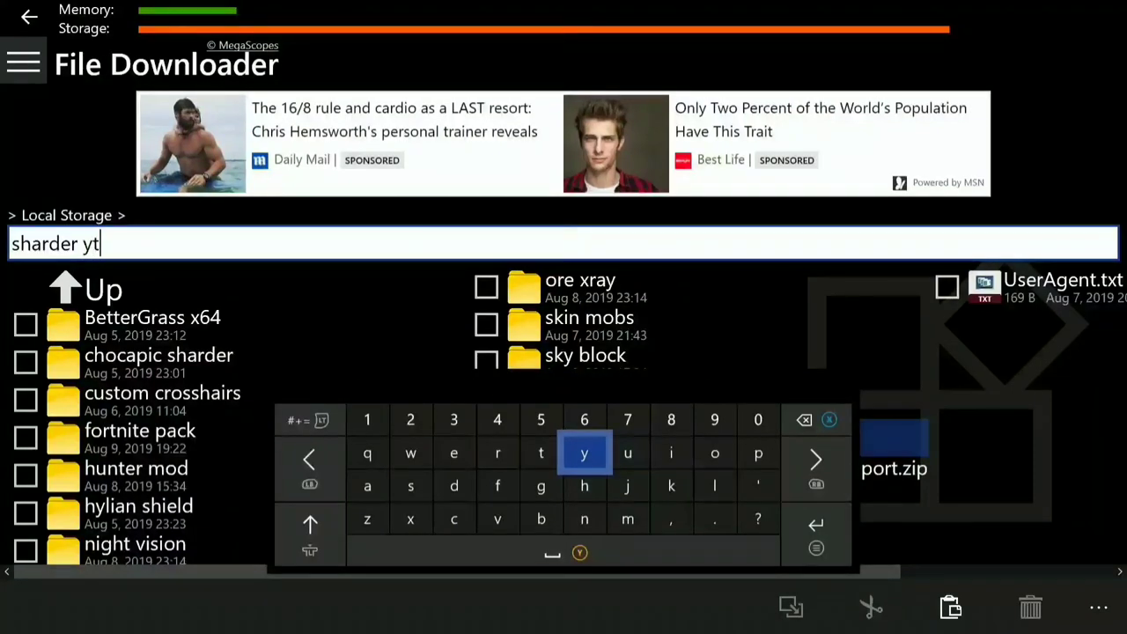
key(Escape)
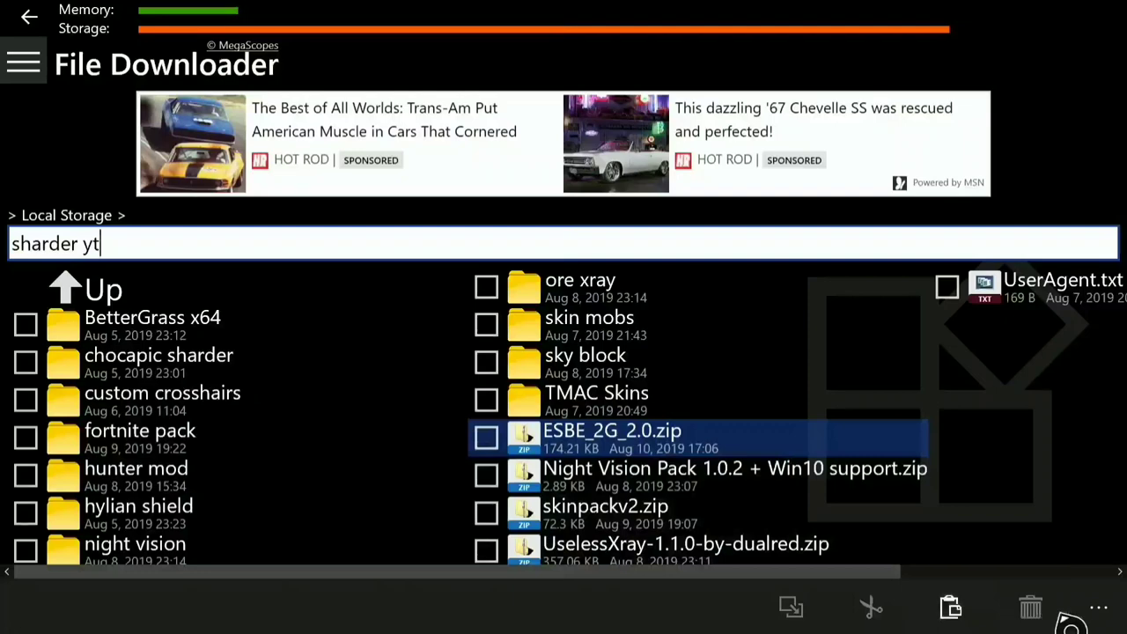
click(1092, 608)
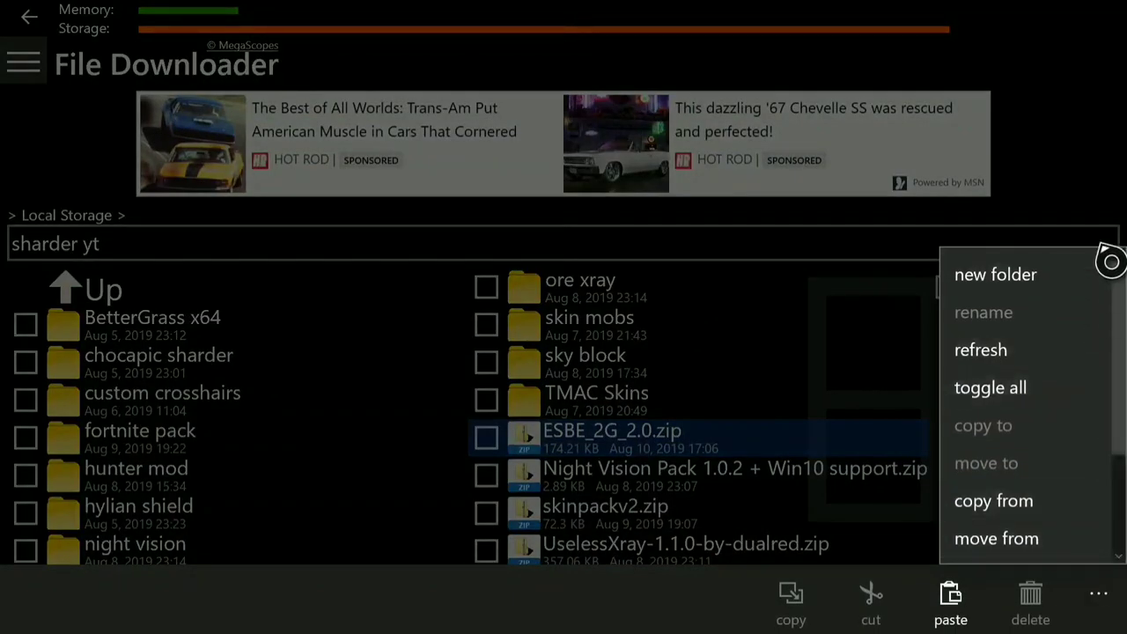
click(1109, 276)
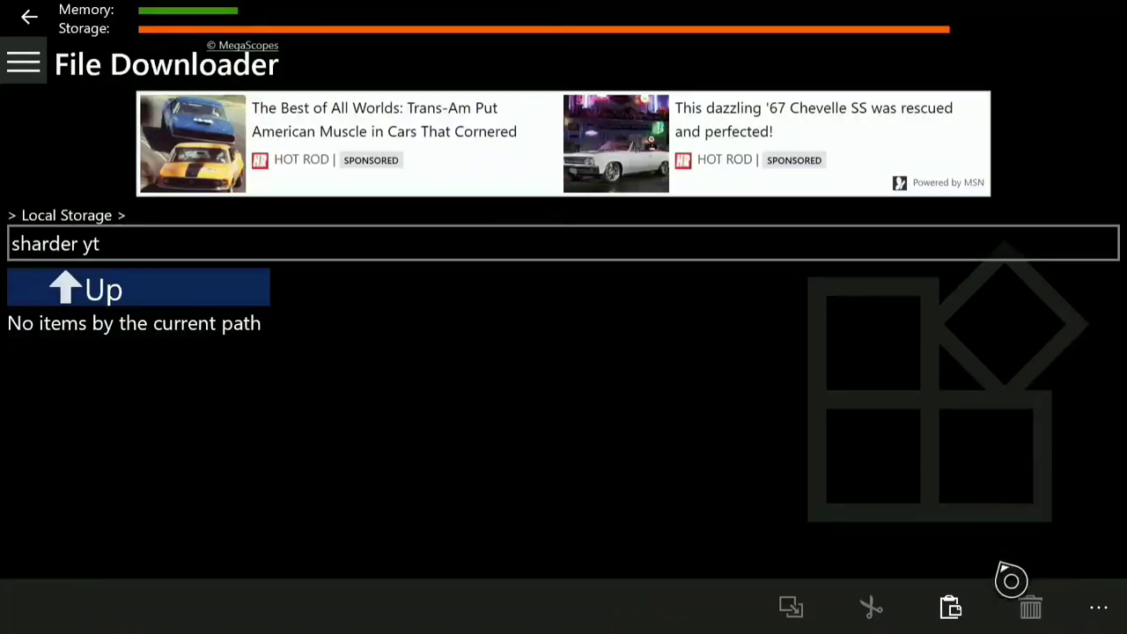
click(964, 620)
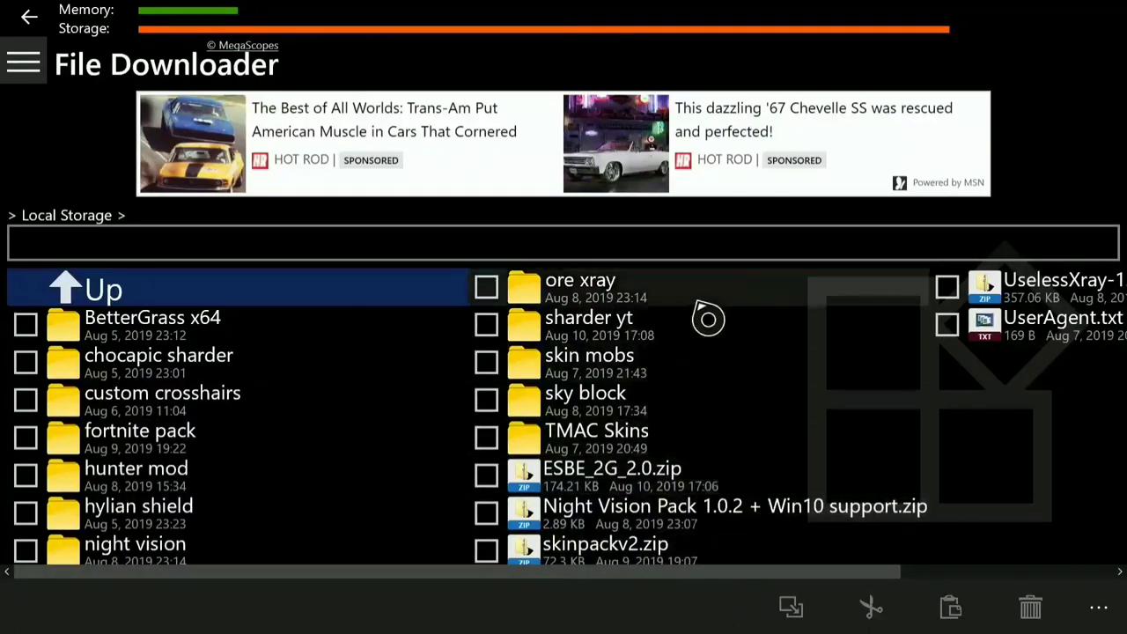
Start UFO Transfer, the fourth tile in the yt mods group of My games & apps
key(super)
key(Down)
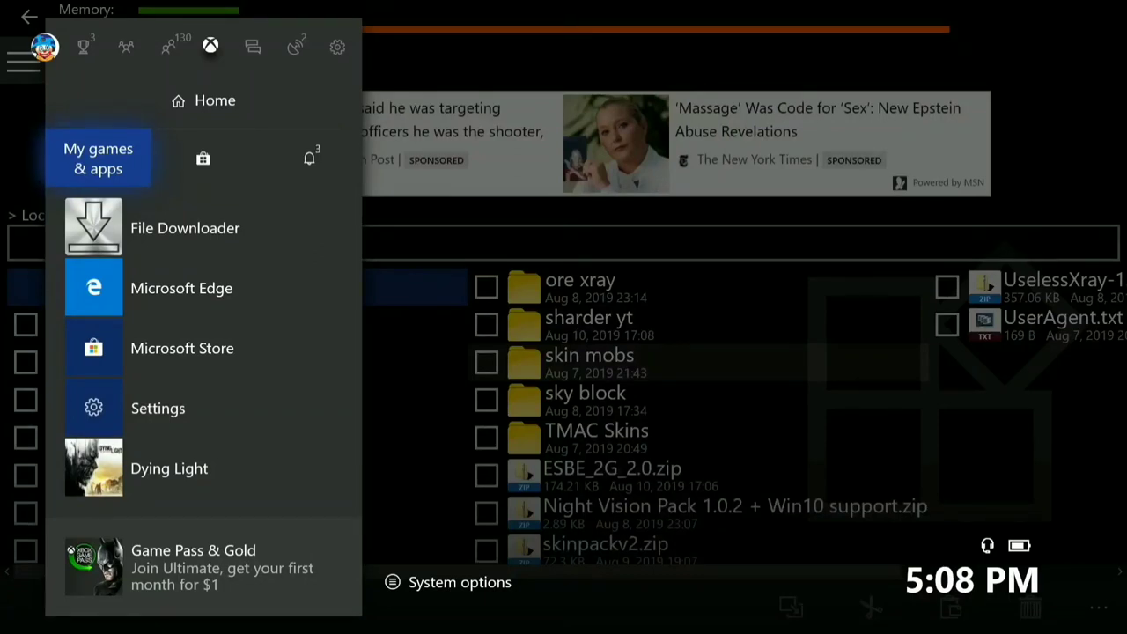
key(Return)
key(Down)
key(Down)
key(Down)
key(Down)
key(Down)
key(Down)
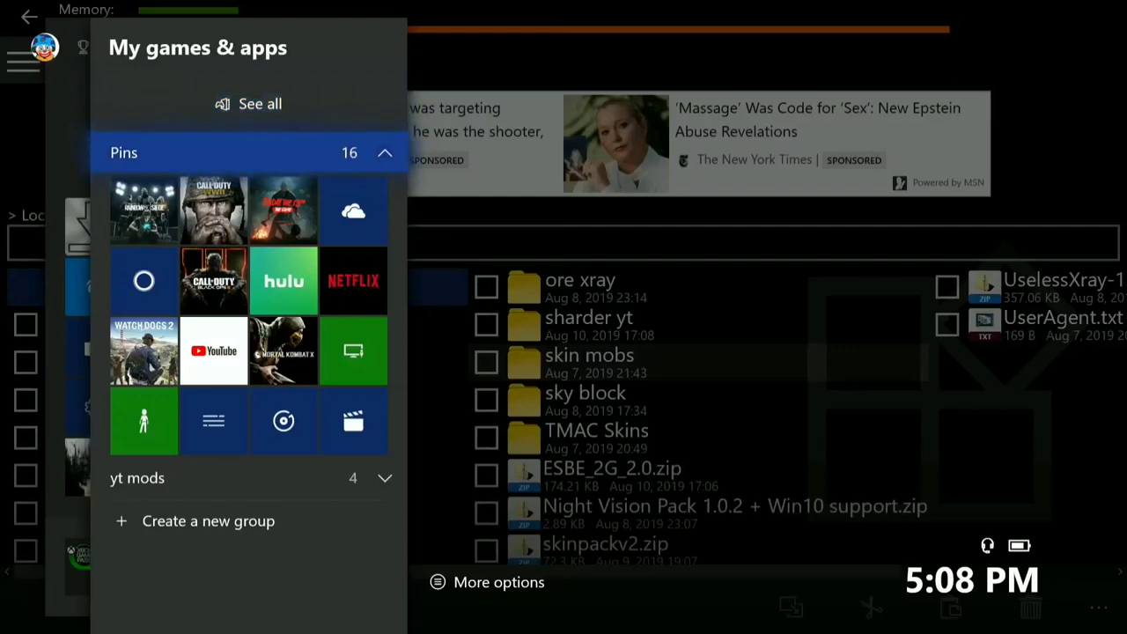
key(Return)
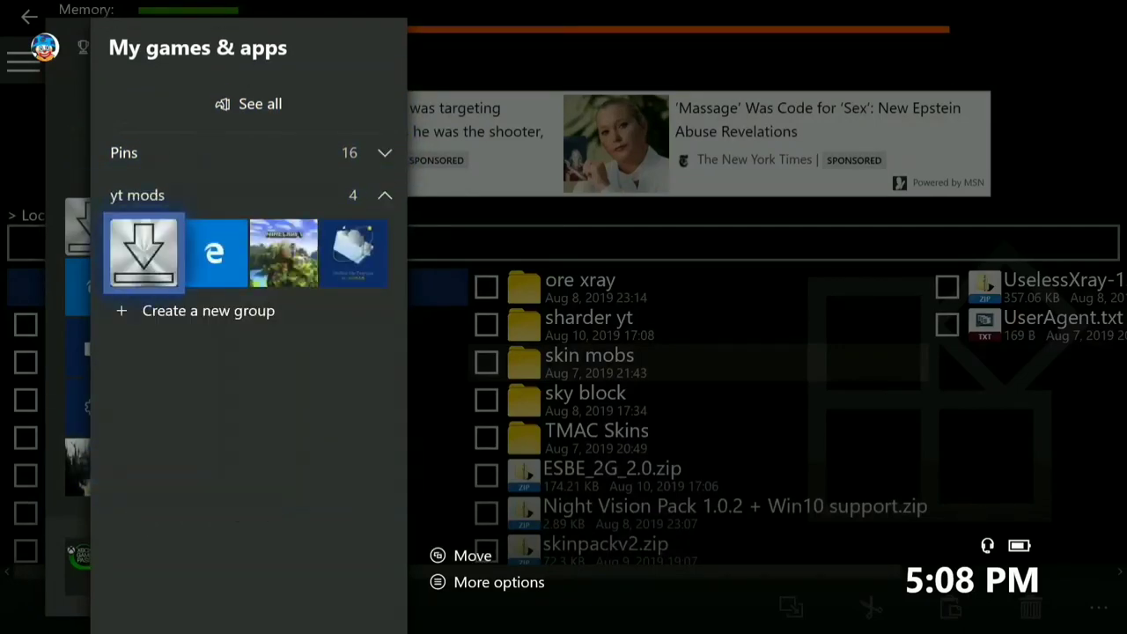
key(Right)
key(Right)
key(Right)
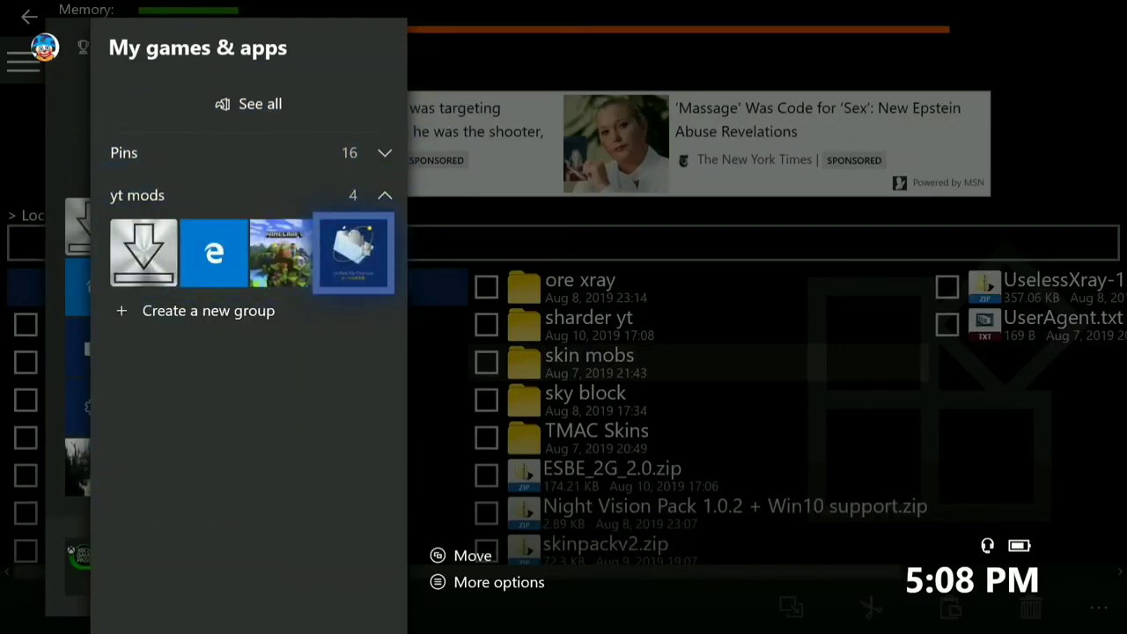
key(Return)
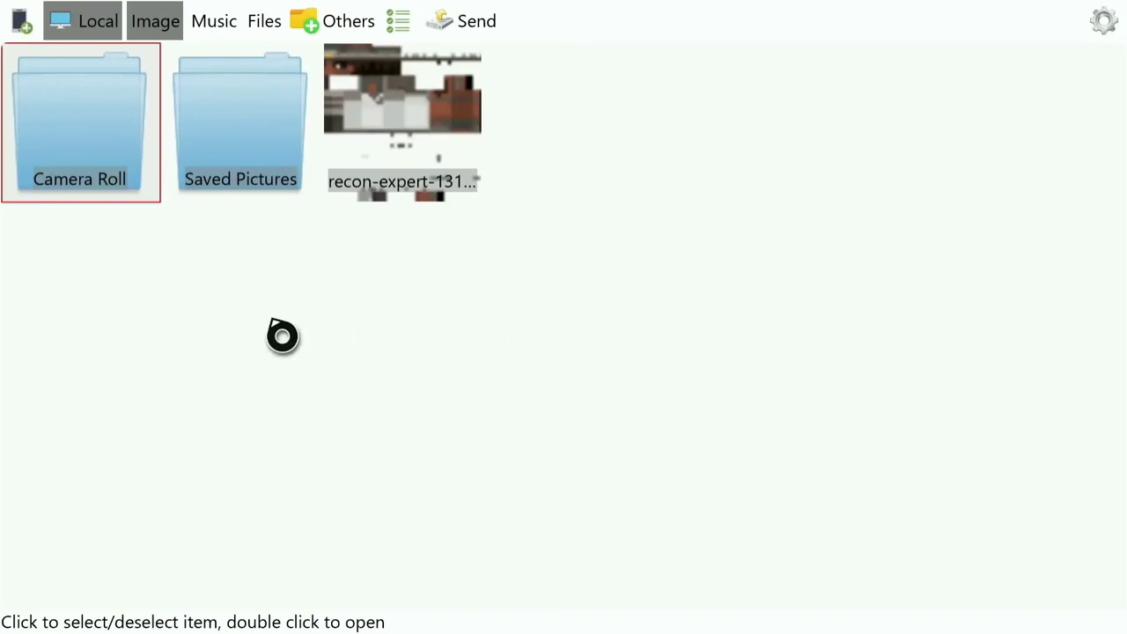
From UFO Transfer's settings, show the default data folder (LocalState > data) in File Explorer
click(333, 198)
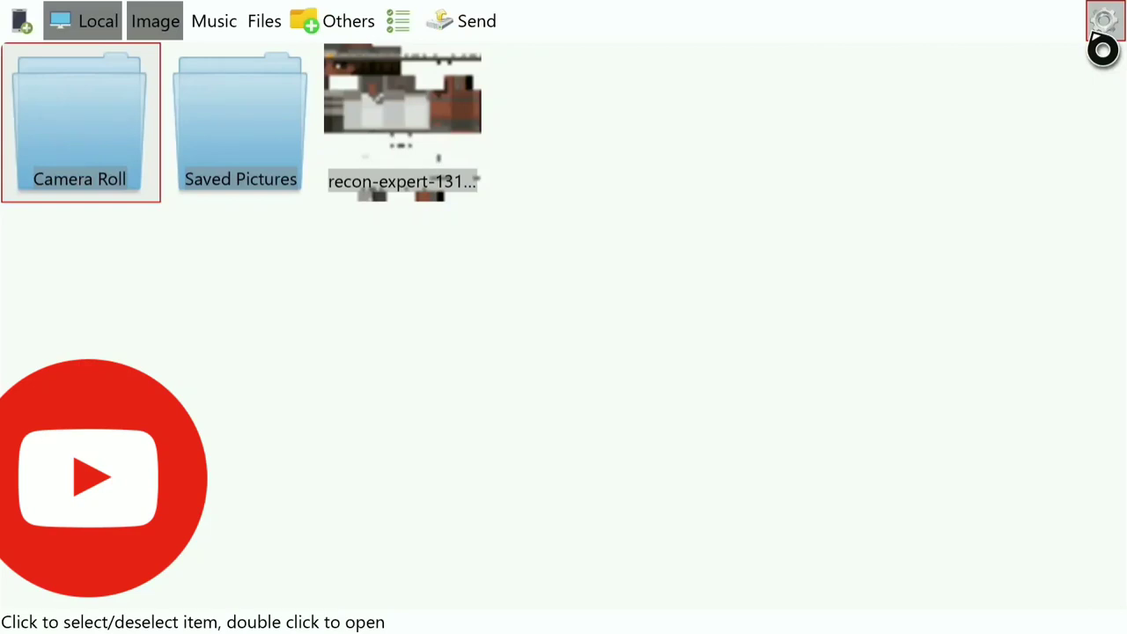
click(1103, 50)
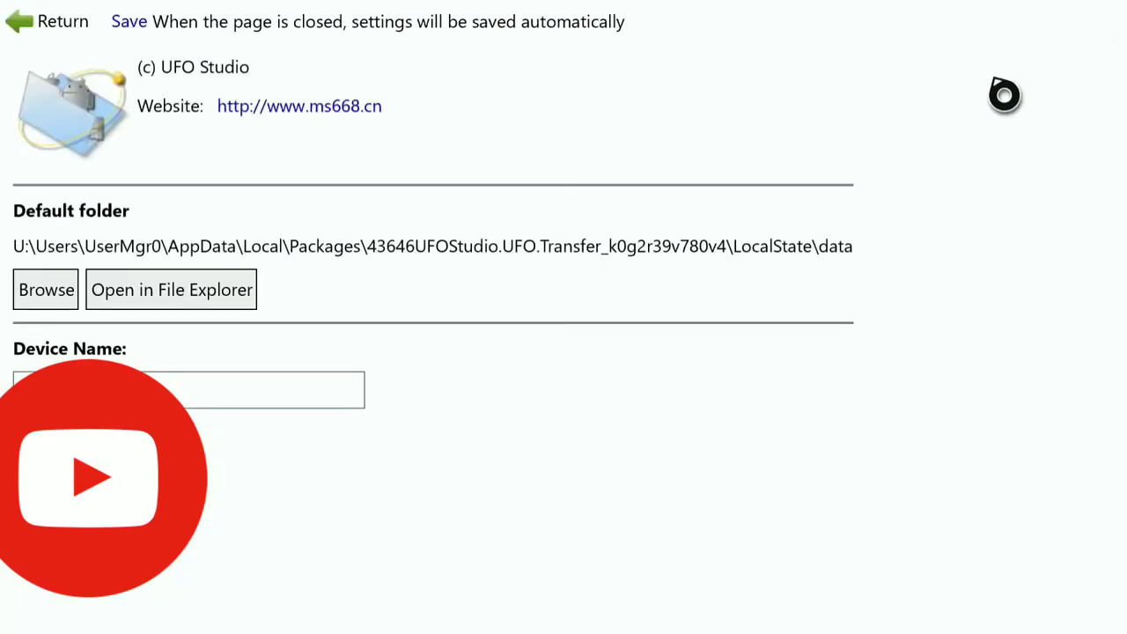
click(245, 306)
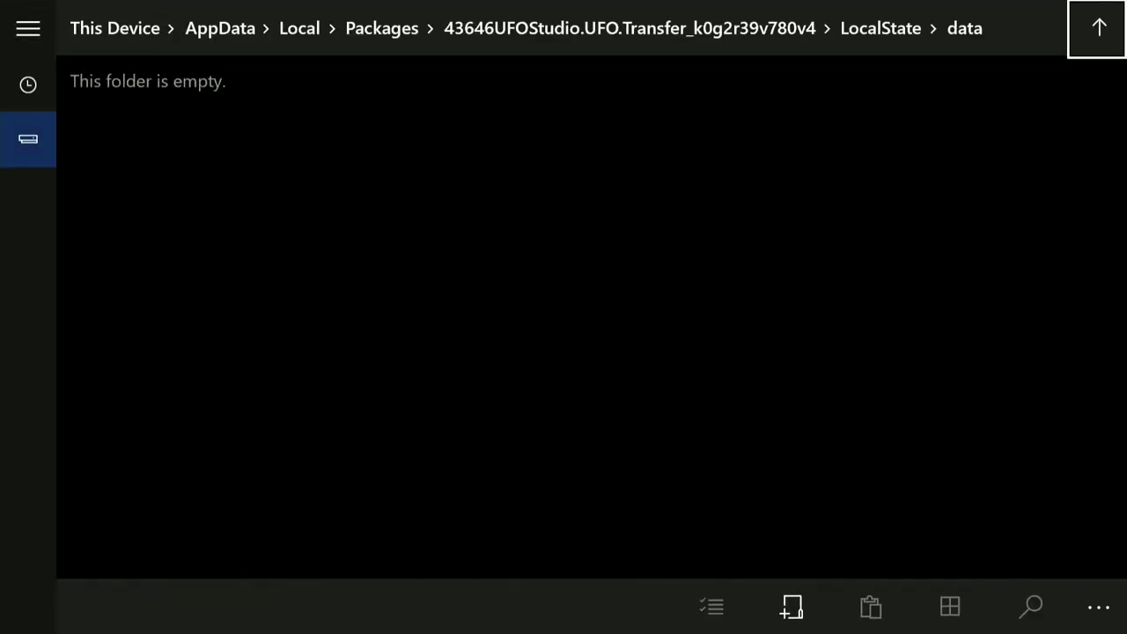
Go up to Packages and open the 25974MegaScopes.UniversalFileDownloader_0pcxtv3ezwmq8 package folder
key(Left)
key(Left)
key(Left)
key(Left)
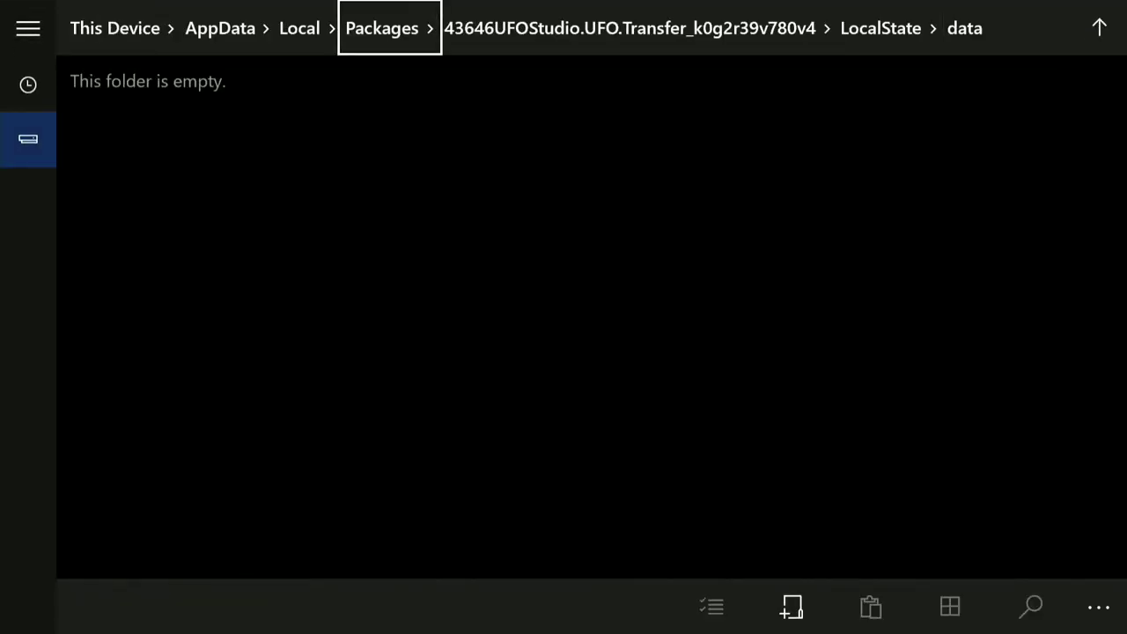
key(Return)
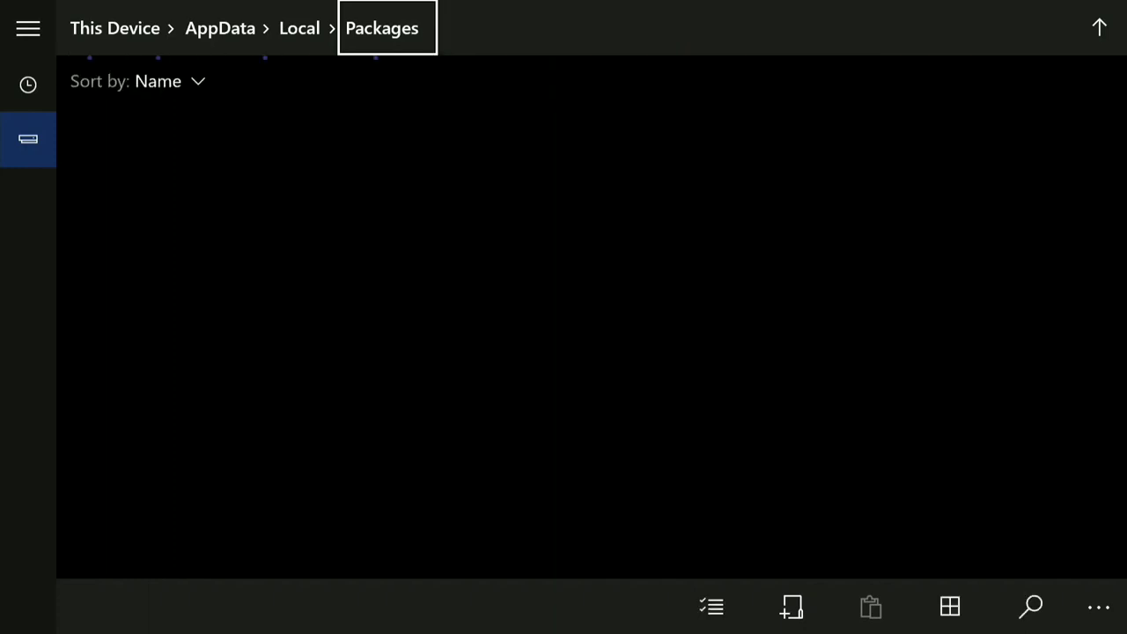
key(Down)
key(Right)
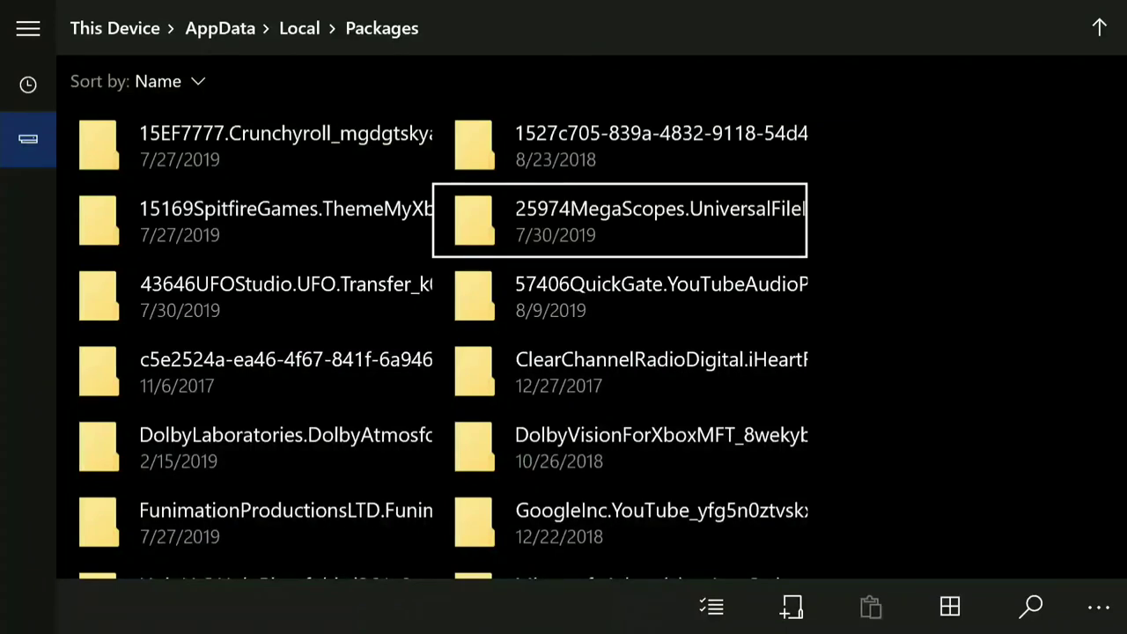
key(Return)
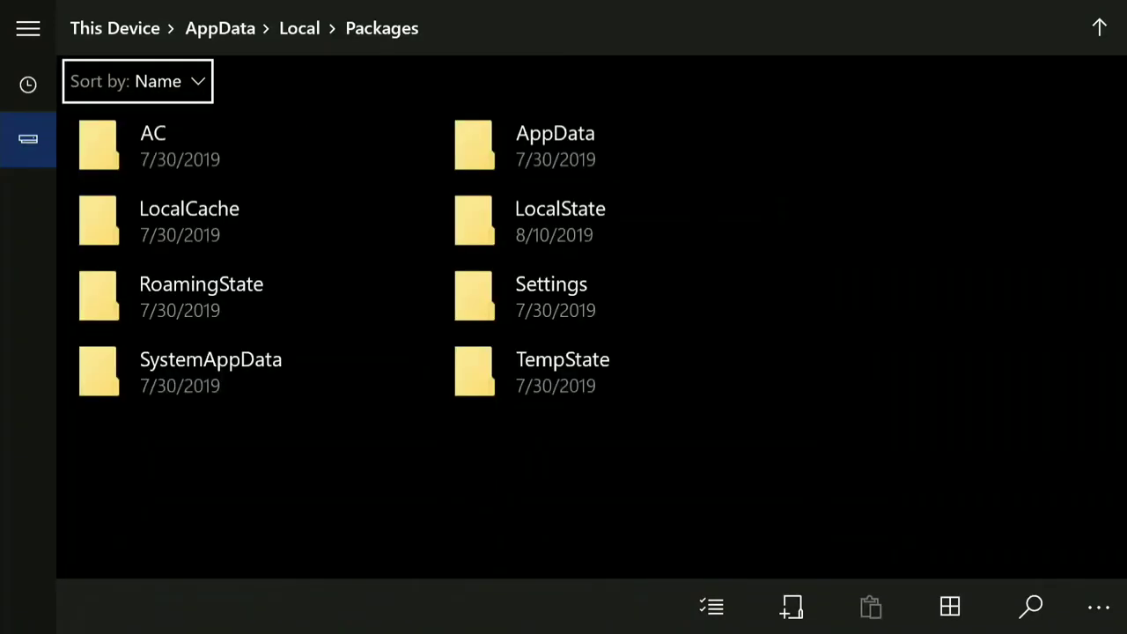
Open LocalState and move to the sharder yt folder among the mod folders
key(Down)
key(Down)
key(Right)
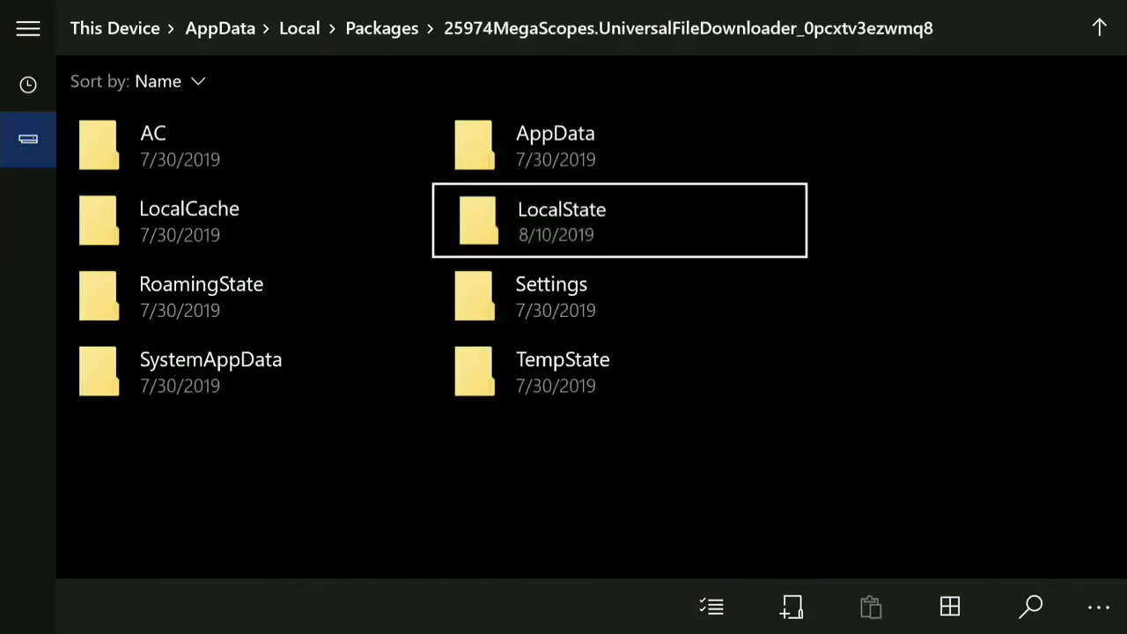
key(Return)
key(Down)
key(Down)
key(Down)
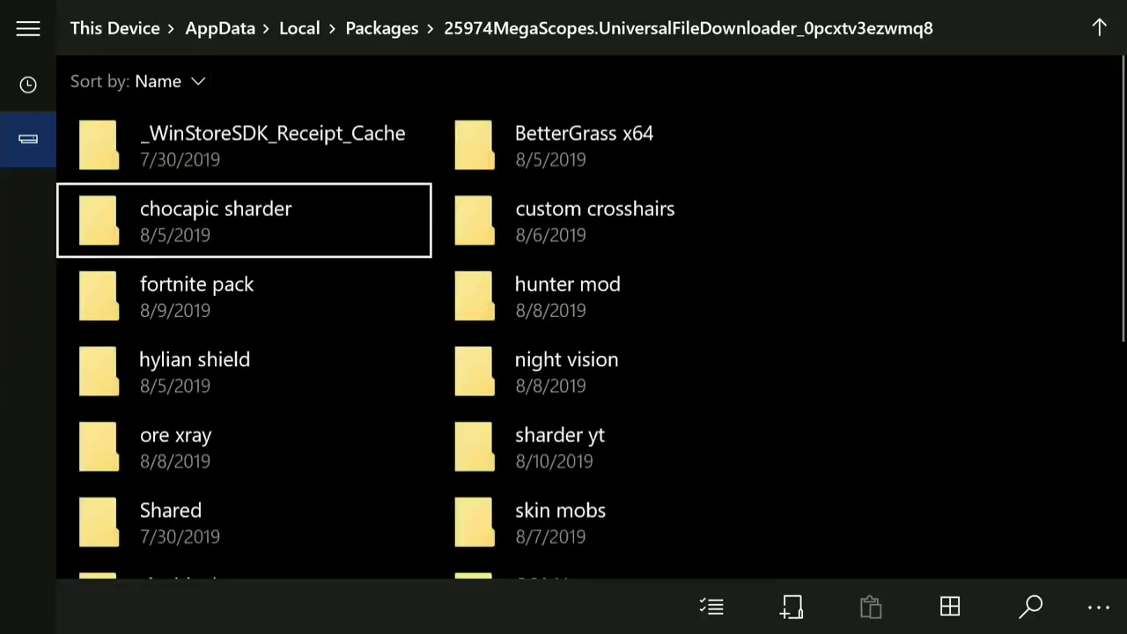
key(Down)
key(Down)
key(Down)
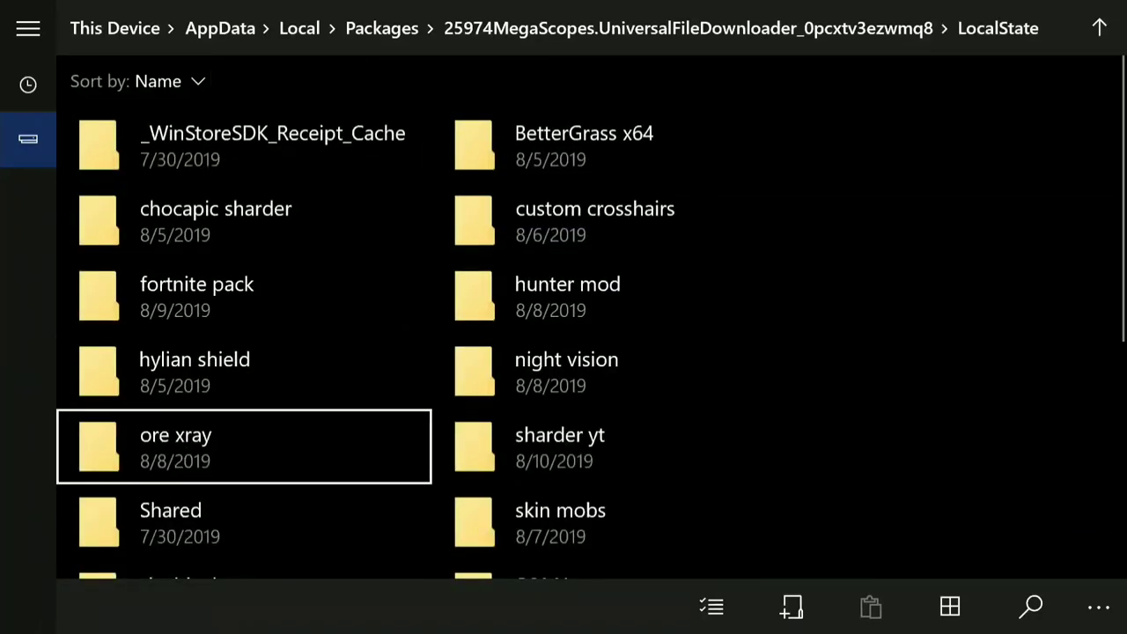
key(Down)
key(Up)
key(Up)
key(Right)
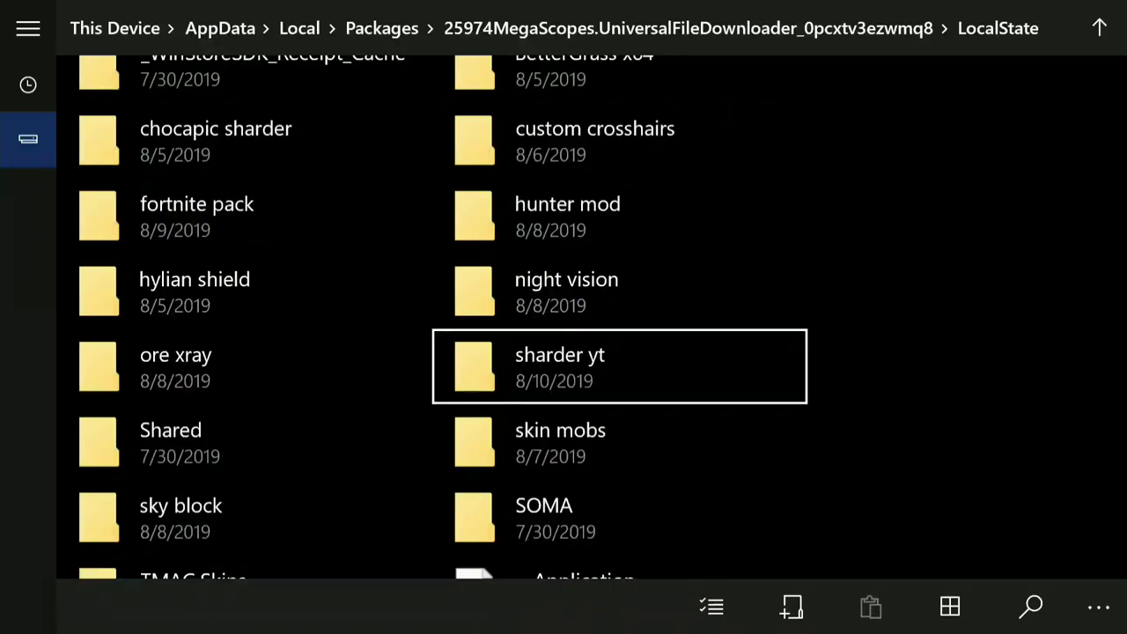
Copy the sharder yt folder from its actions menu and move focus to the Packages breadcrumb
key(Menu)
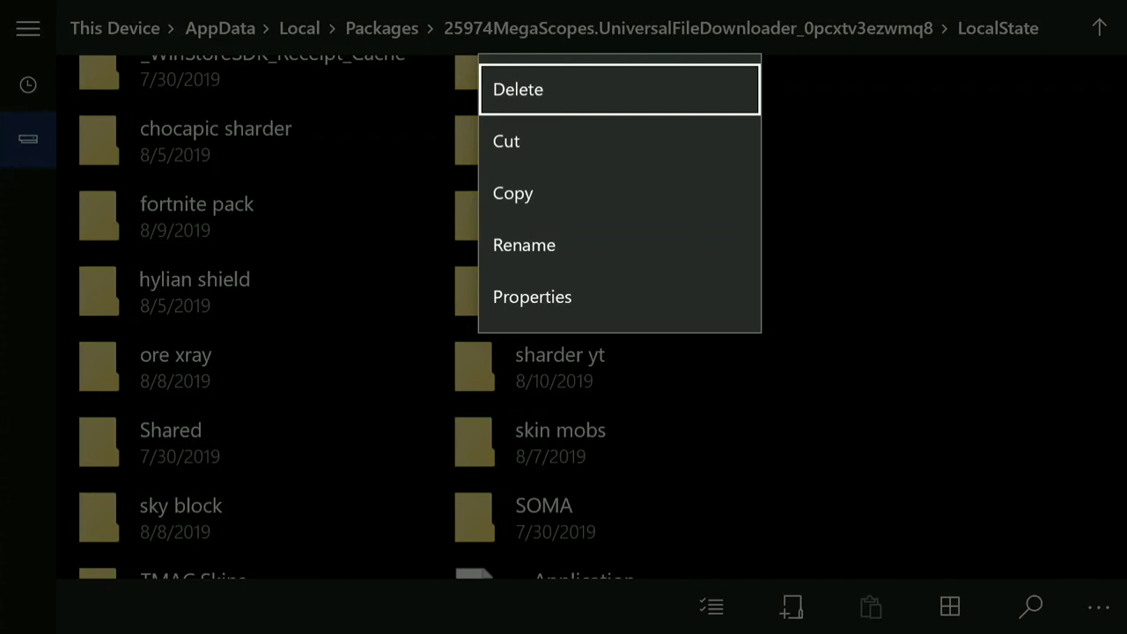
key(Down)
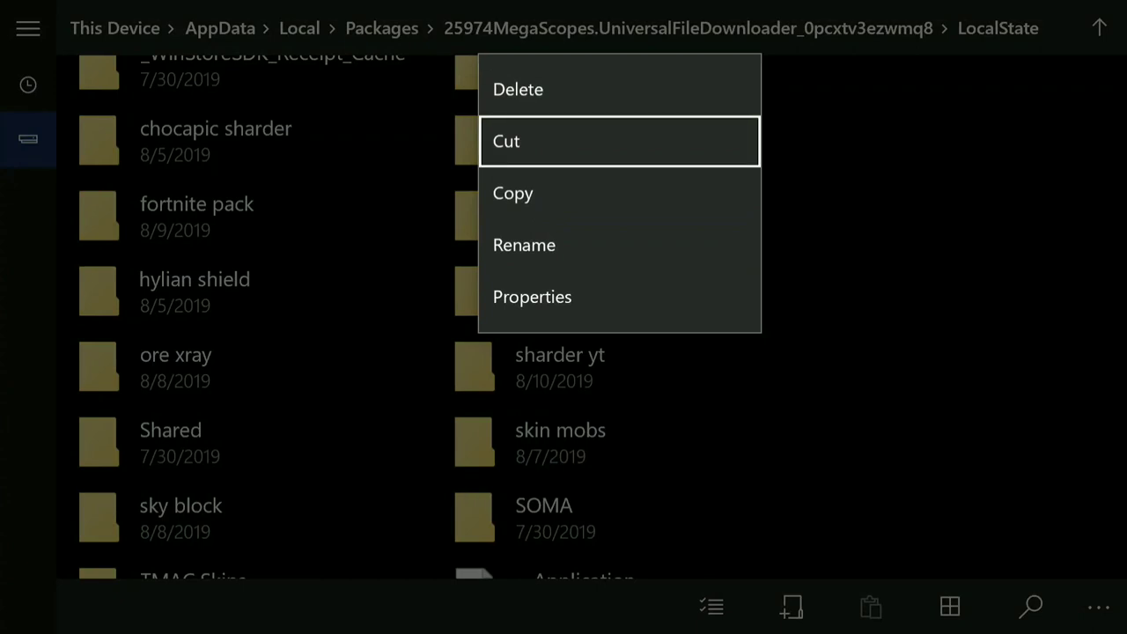
key(Down)
key(Return)
key(Up)
key(Up)
key(Up)
key(Up)
key(Up)
key(Right)
key(Right)
key(Right)
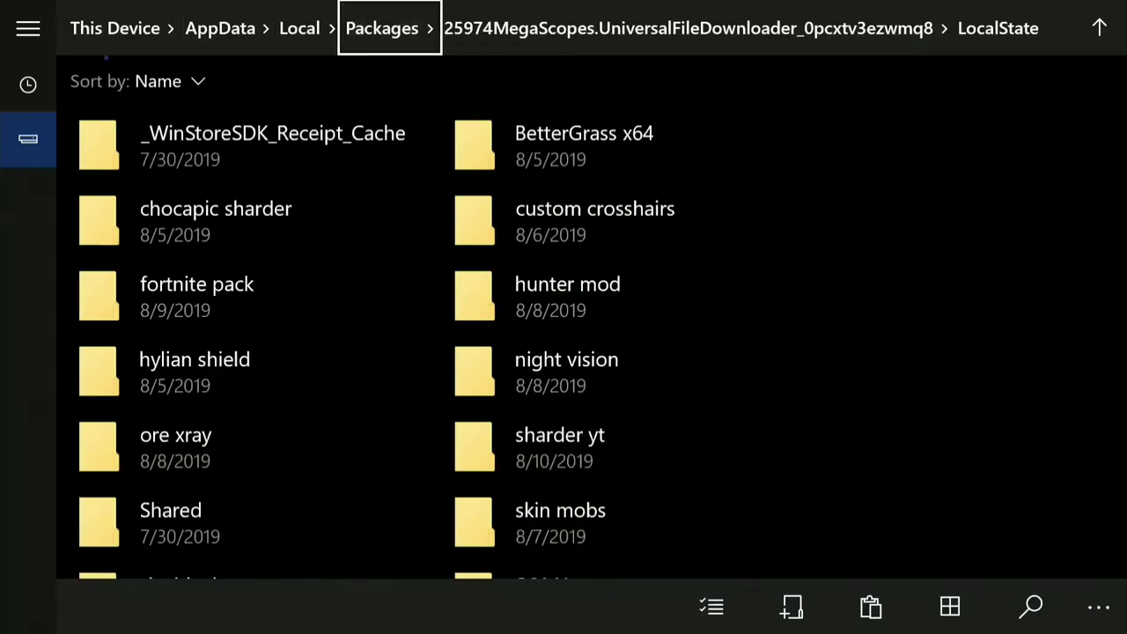
Return to Packages and open the Microsoft.MinecraftUWPConsole package folder
key(Return)
key(Down)
key(Down)
key(Down)
key(Down)
key(Down)
key(Down)
key(Down)
key(Down)
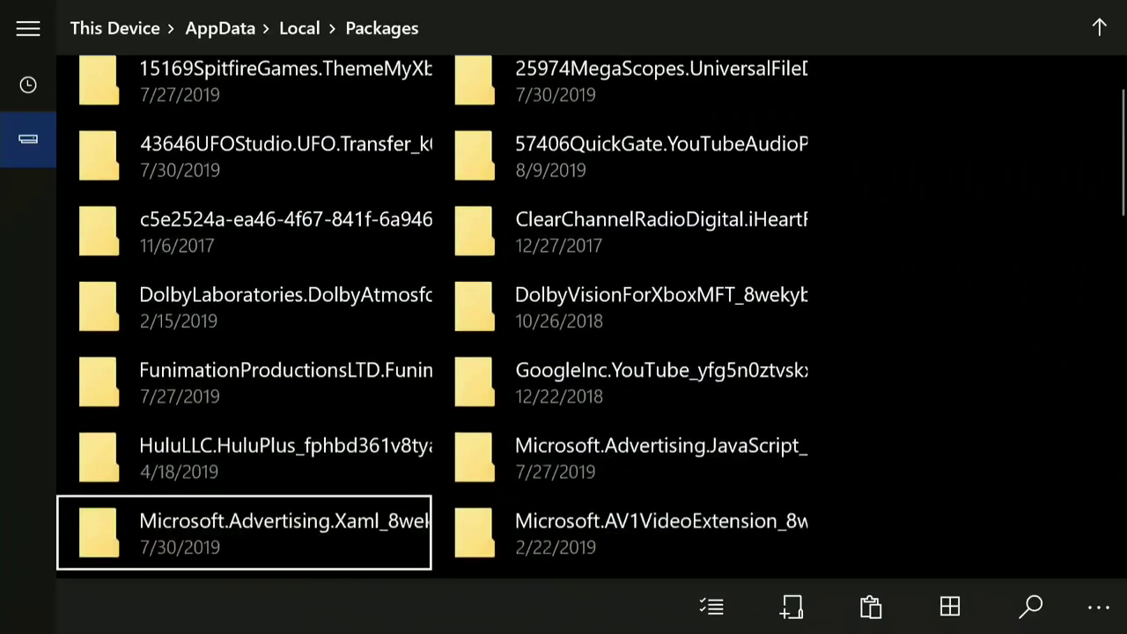
key(Down)
key(Right)
key(Down)
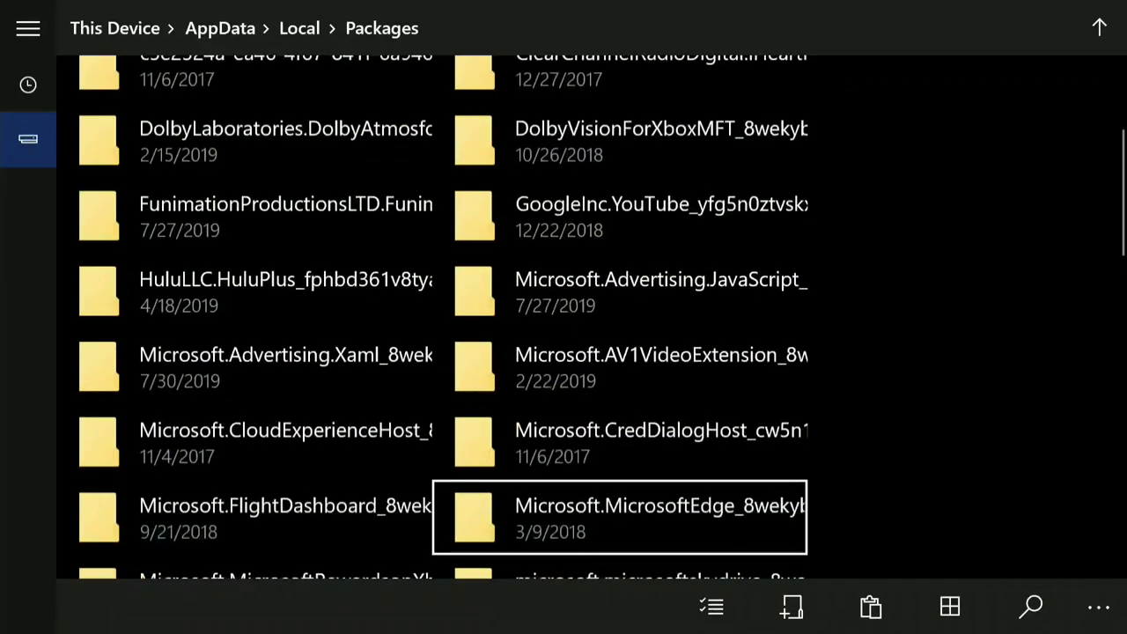
key(Left)
key(Down)
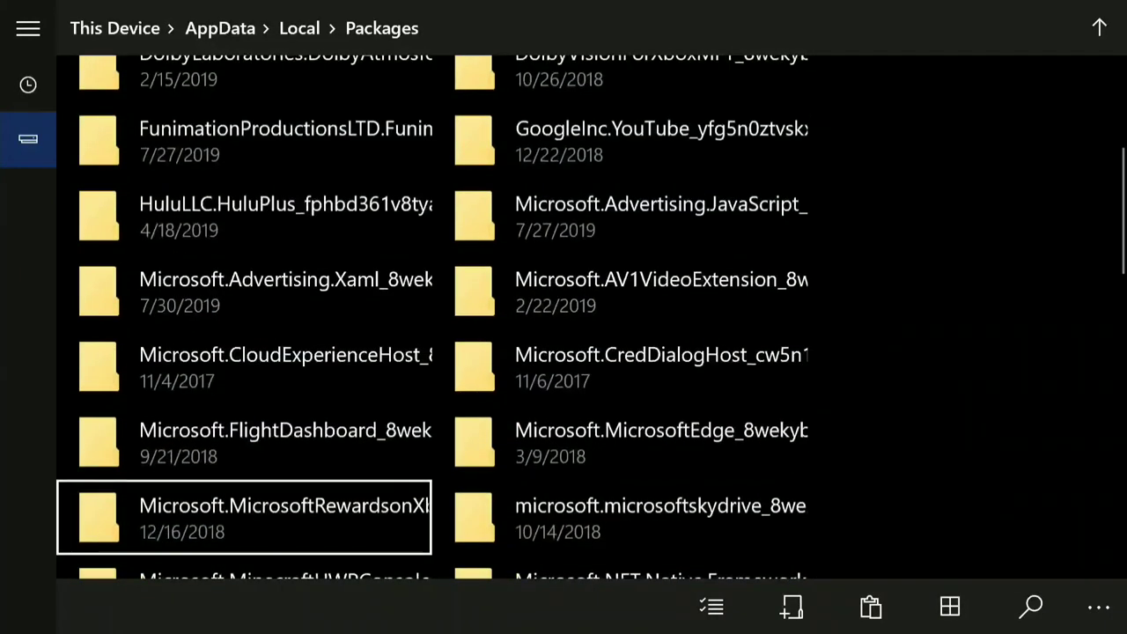
key(Down)
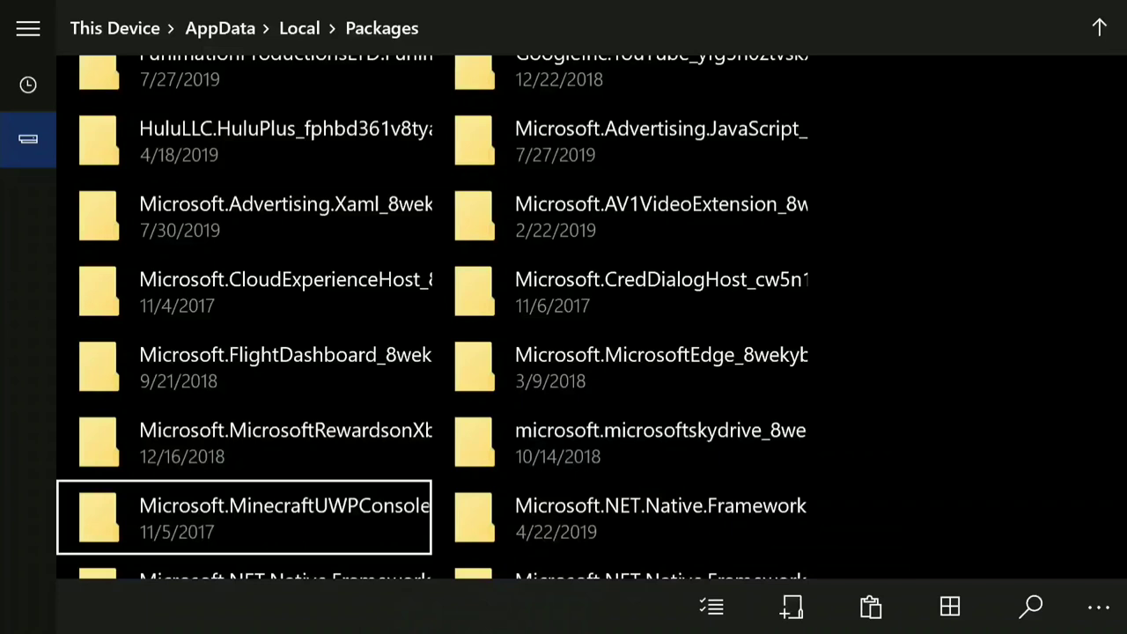
key(Return)
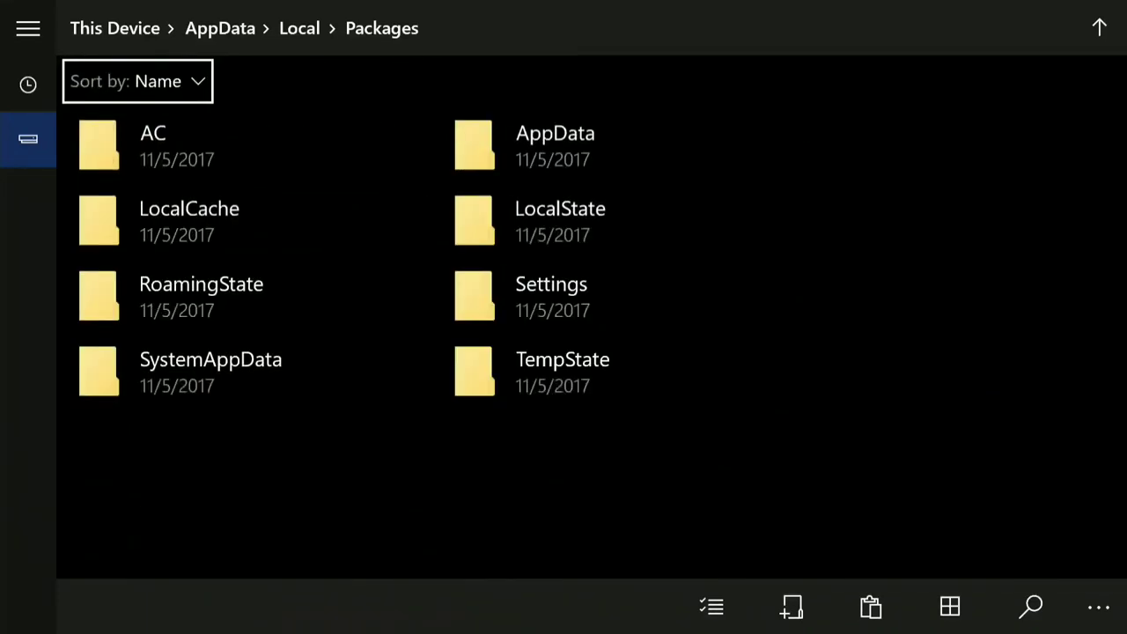
Open LocalState > games > com.mojang in the Minecraft package
key(Down)
key(Right)
key(Down)
key(Return)
key(Down)
key(Return)
key(Down)
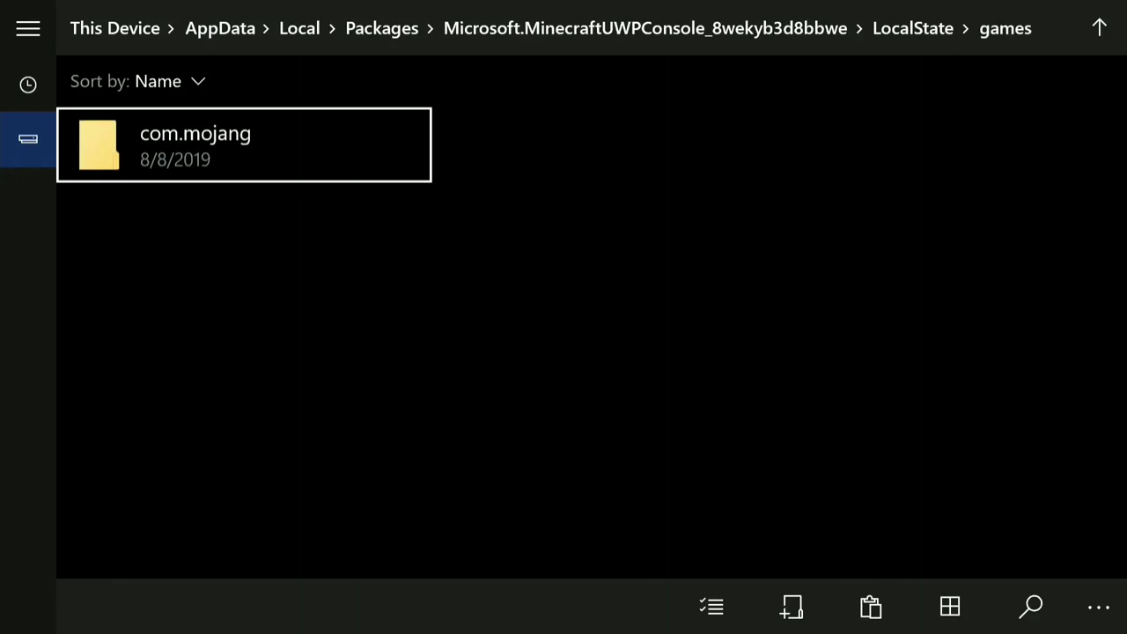
key(Return)
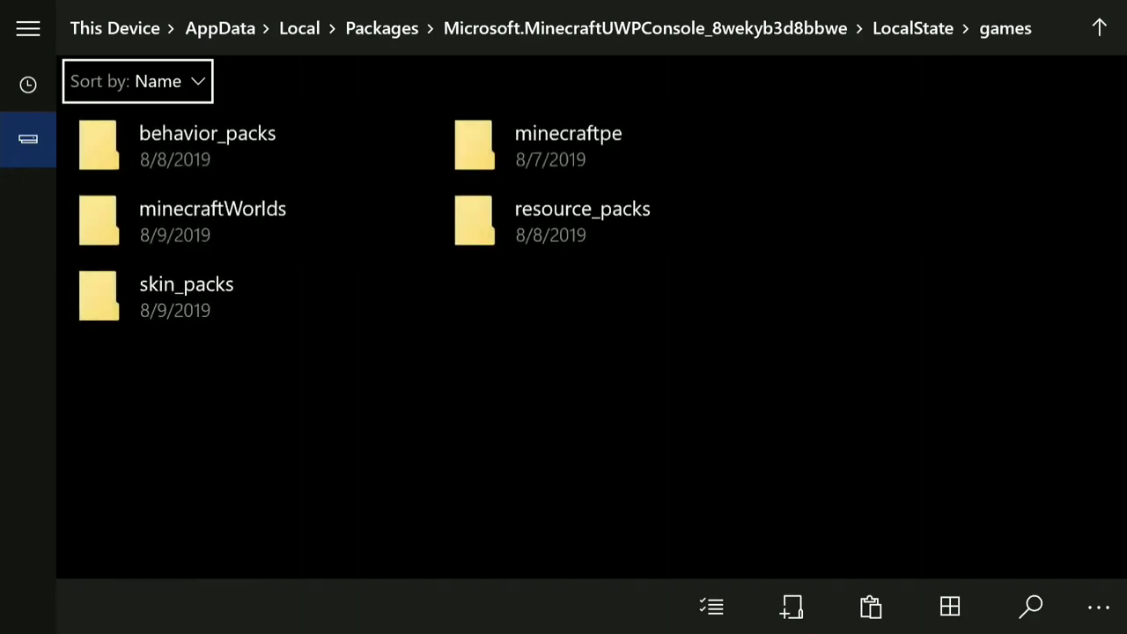
Browse the com.mojang subfolders: behavior_packs, minecraftpe, skin_packs and resource_packs
key(Down)
key(Down)
key(Right)
key(Up)
key(Down)
key(Left)
key(Up)
key(Down)
key(Down)
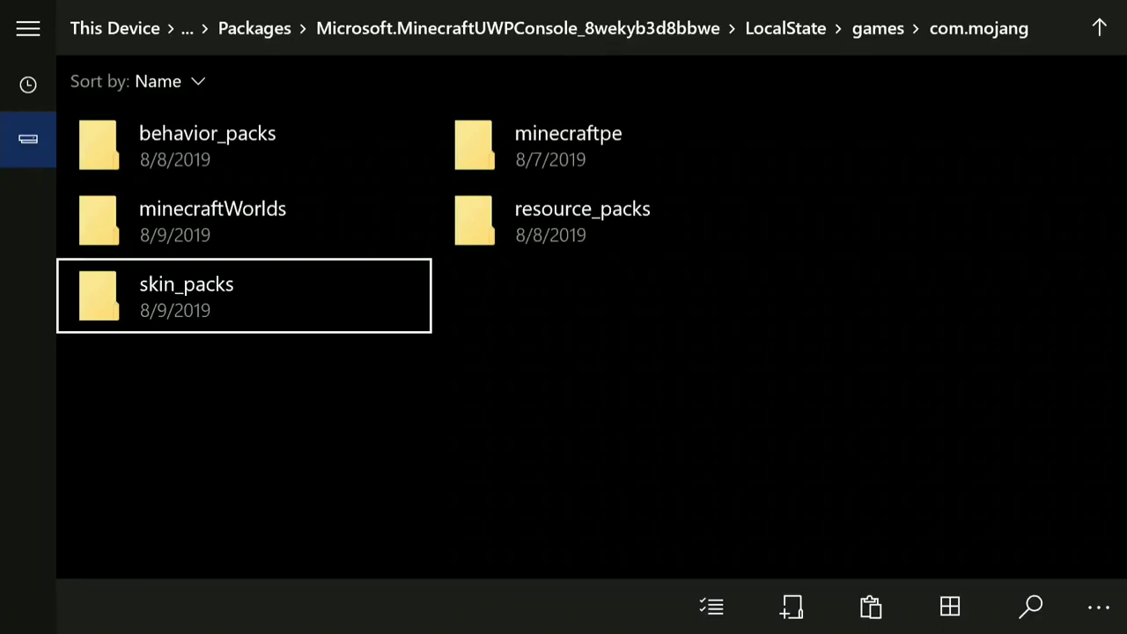
key(Up)
key(Up)
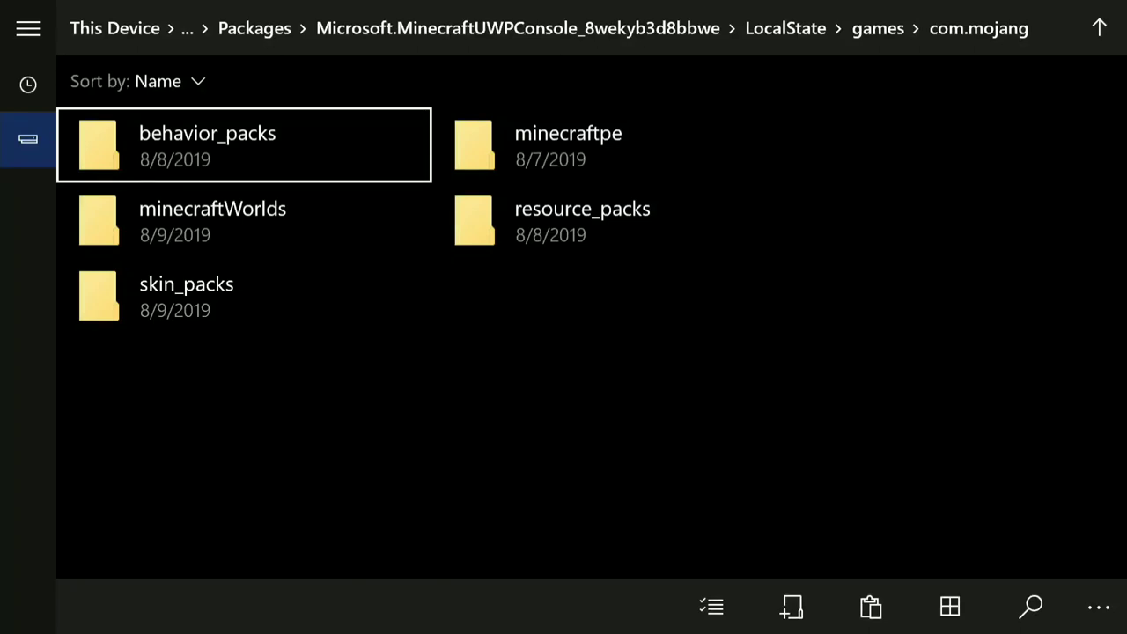
key(Right)
key(Down)
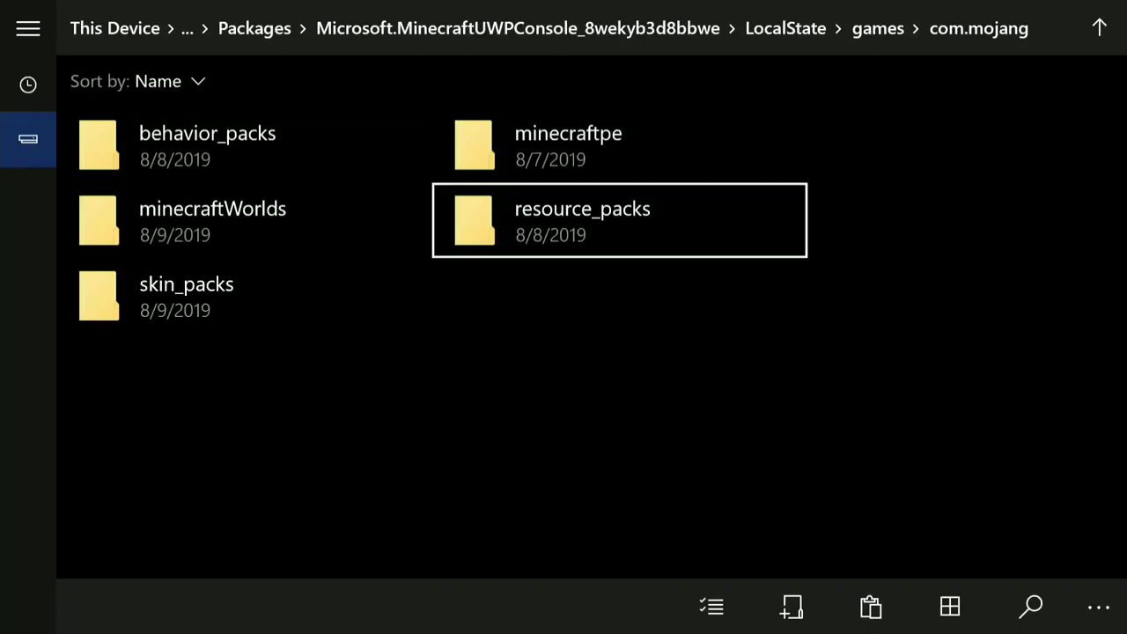
Settle on resource_packs and reach the create-folder action in the folder toolbar
key(Left)
key(Up)
key(Right)
key(Down)
key(Left)
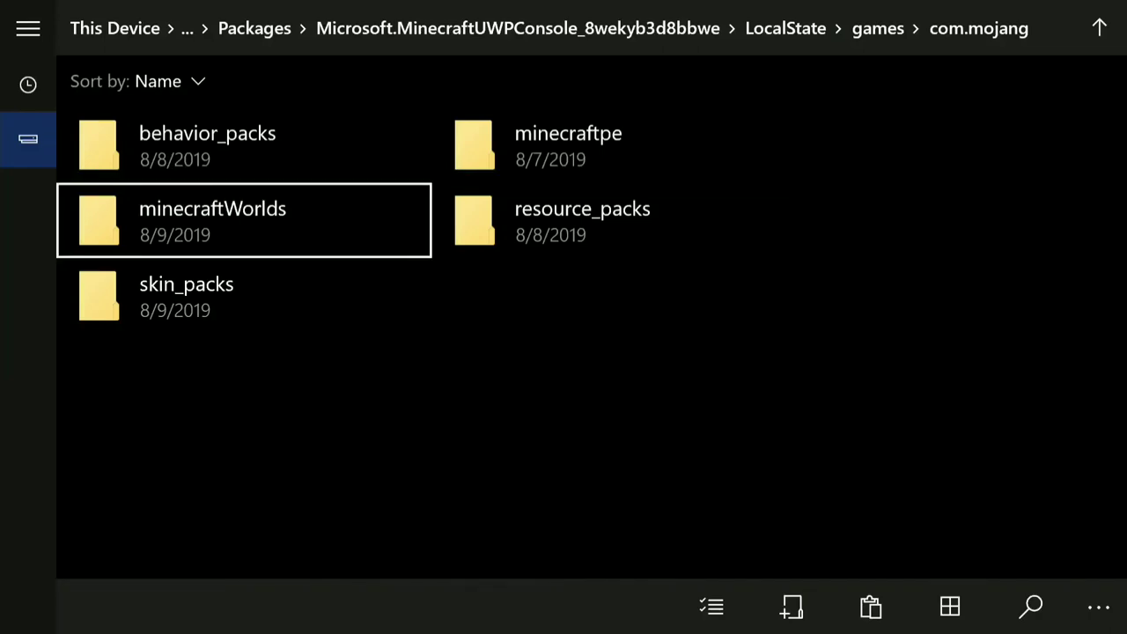
key(Down)
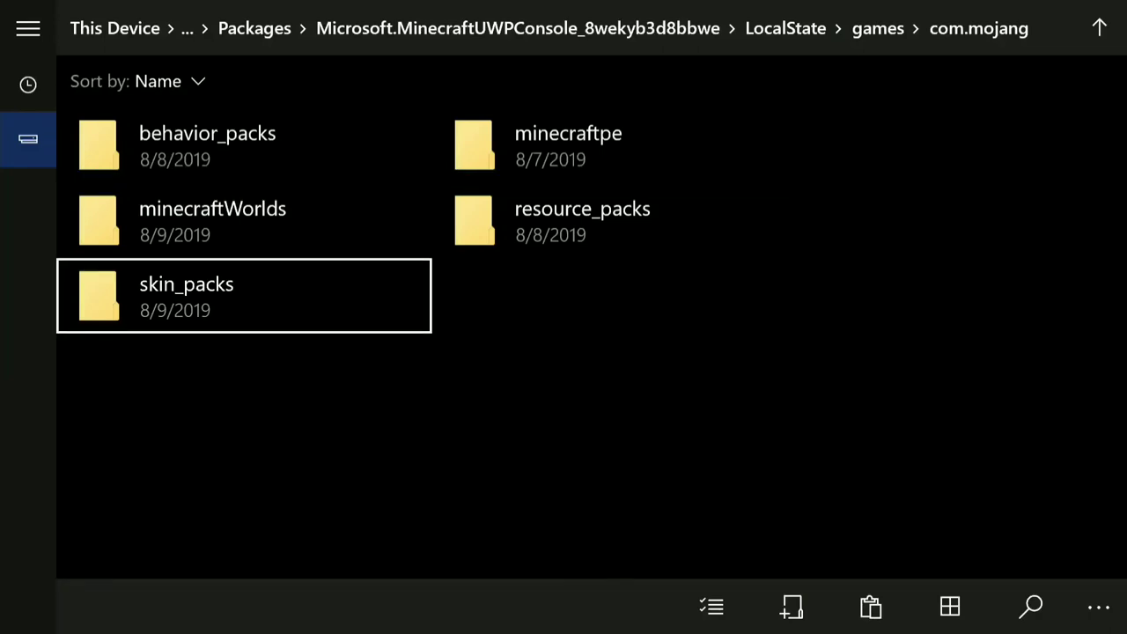
key(Up)
key(Right)
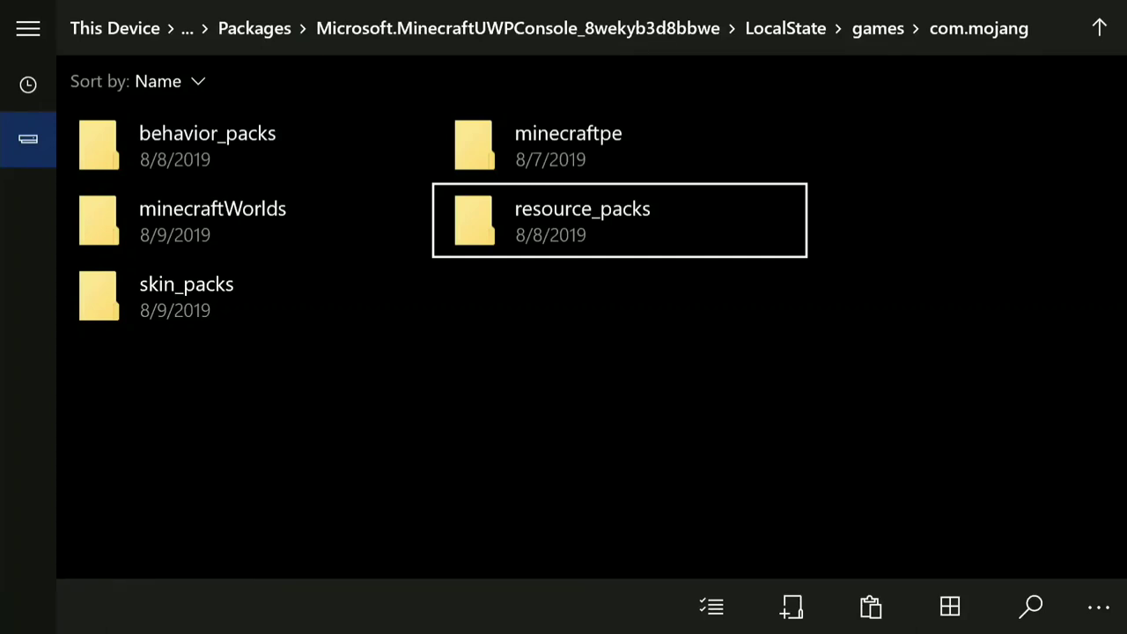
key(Down)
key(Down)
key(Right)
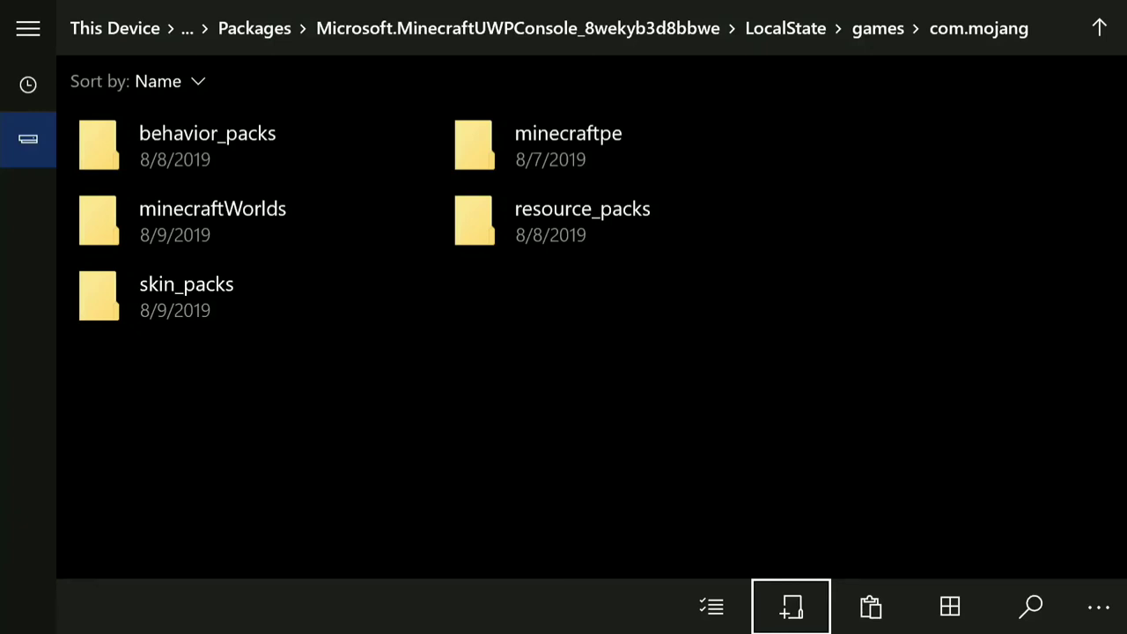
key(Return)
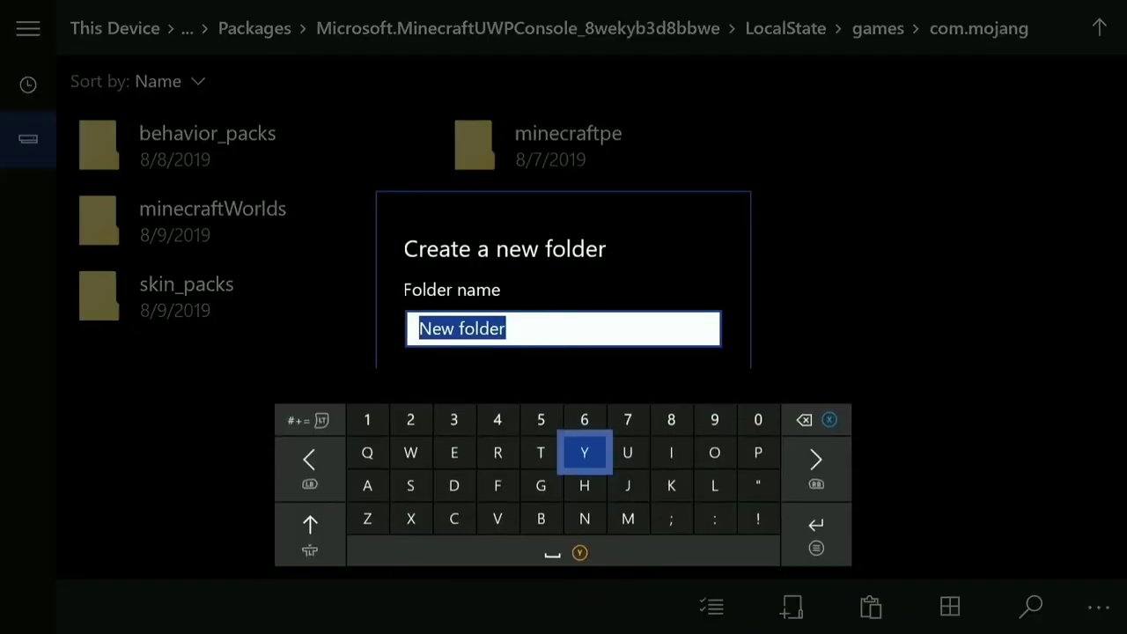
key(Right)
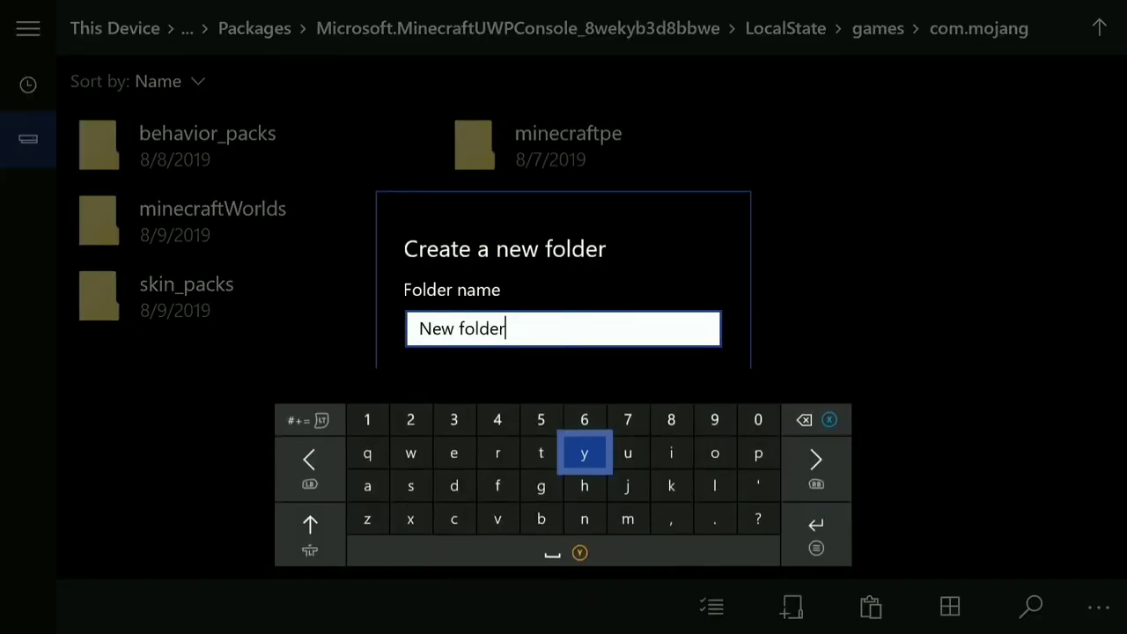
key(BackSpace)
key(BackSpace)
key(BackSpace)
key(BackSpace)
key(BackSpace)
key(BackSpace)
key(BackSpace)
key(BackSpace)
key(BackSpace)
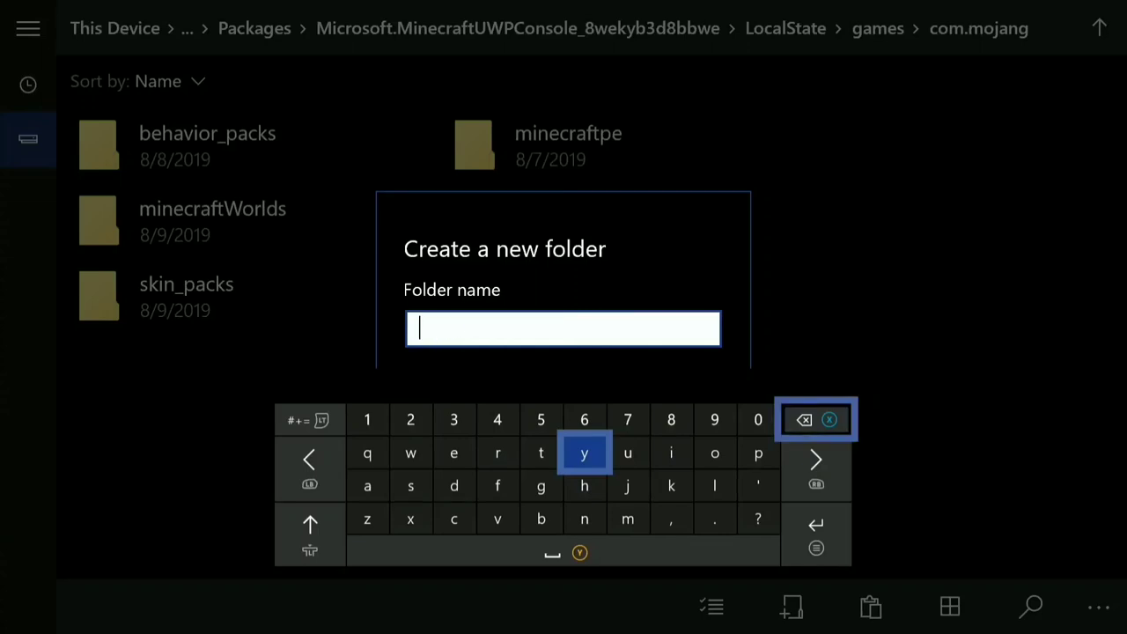
key(BackSpace)
text(re)
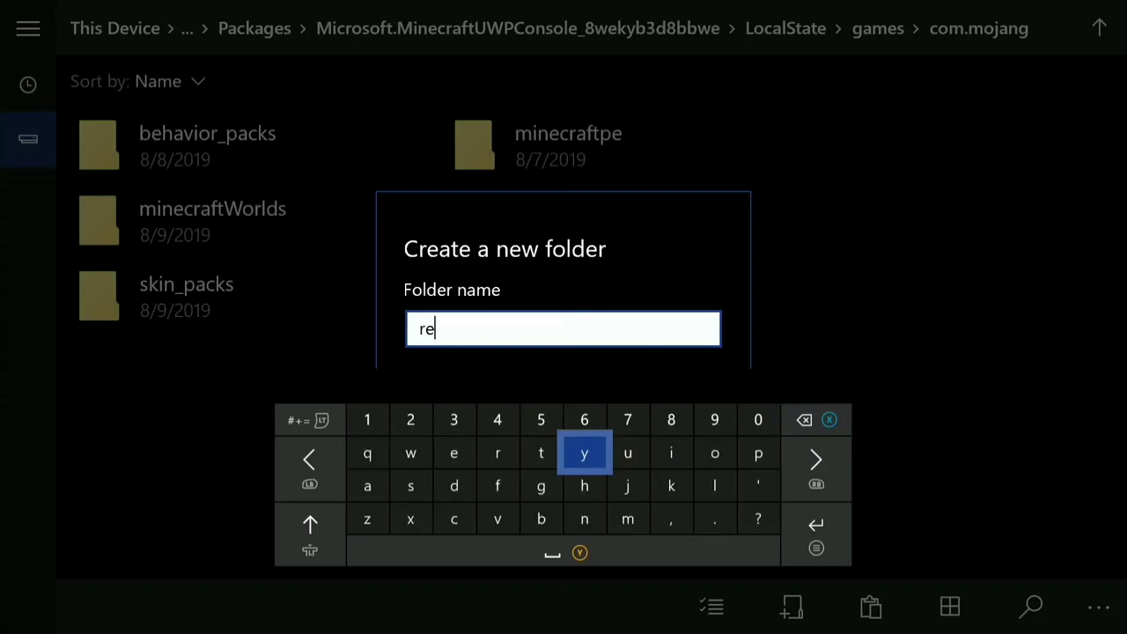
text(sous)
key(BackSpace)
key(BackSpace)
key(BackSpace)
key(BackSpace)
key(BackSpace)
key(BackSpace)
key(Escape)
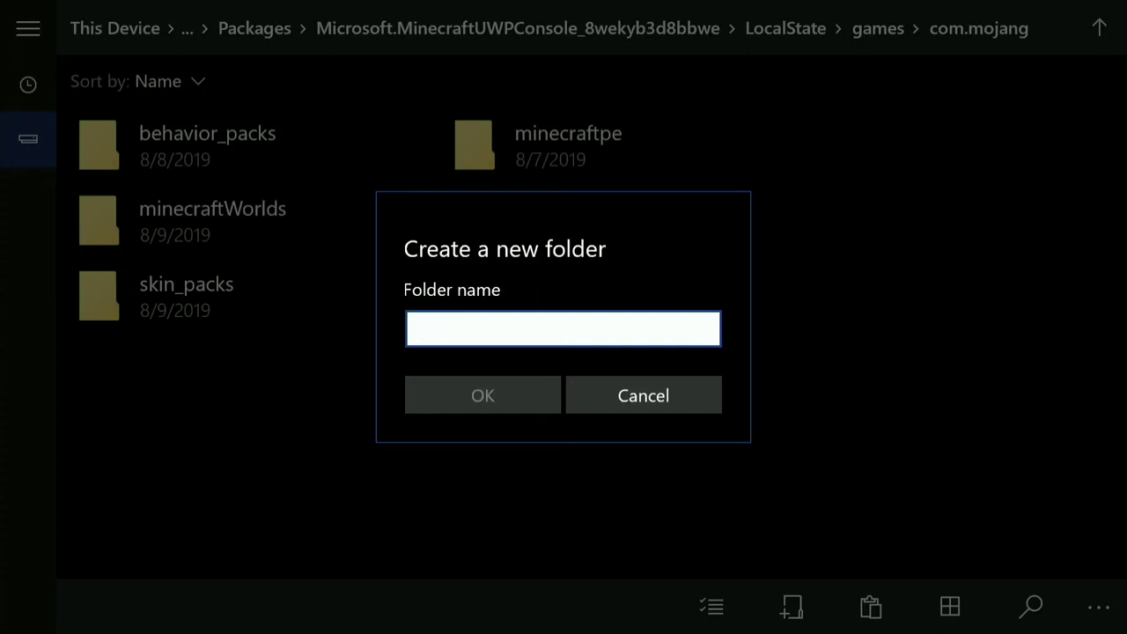
key(Down)
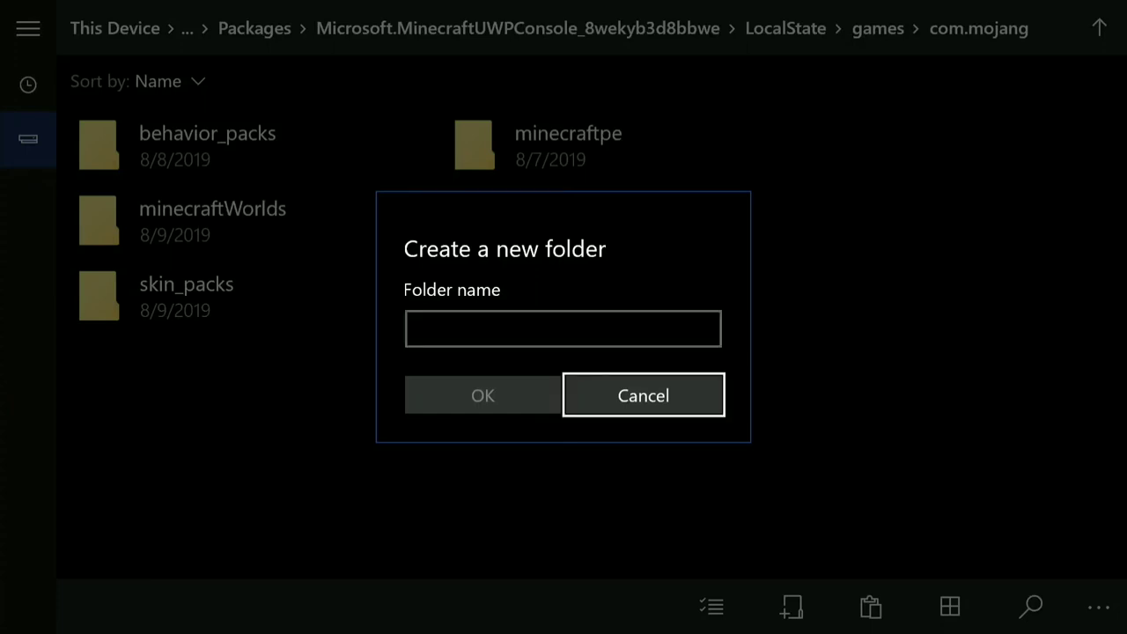
key(Return)
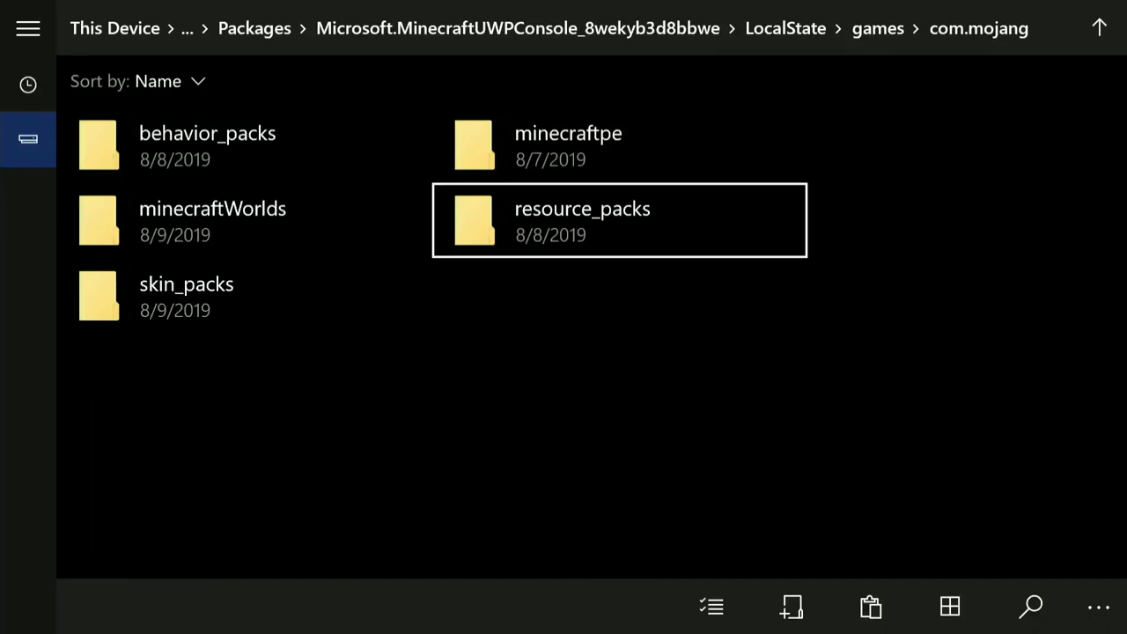
Open resource_packs and paste the sharder yt folder into it
key(Return)
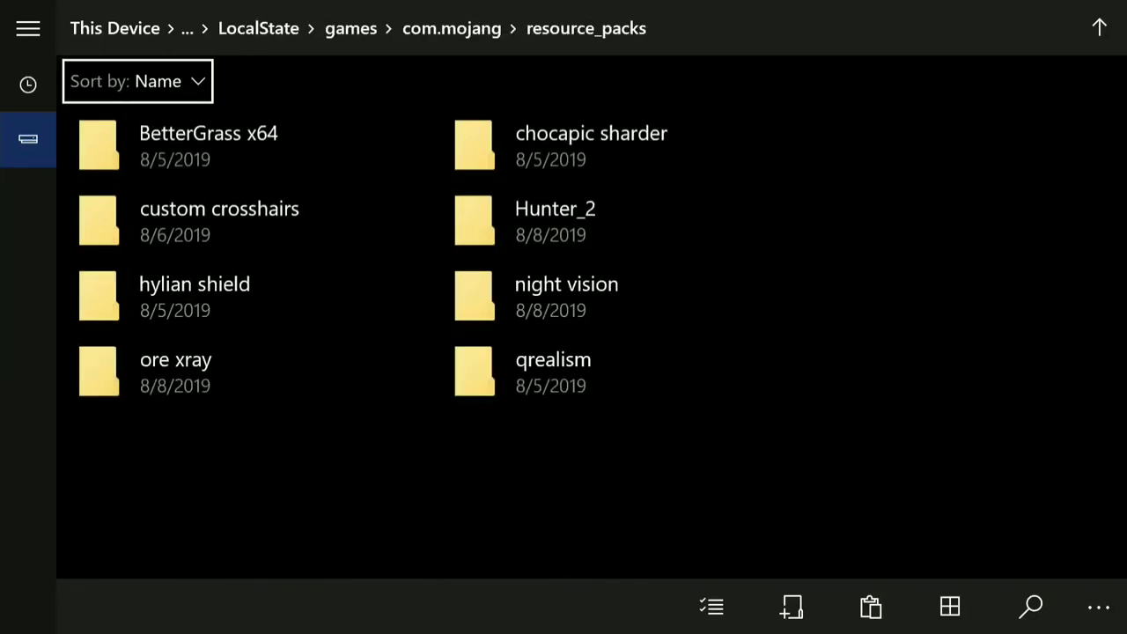
key(Down)
key(Down)
key(Down)
key(Down)
key(Down)
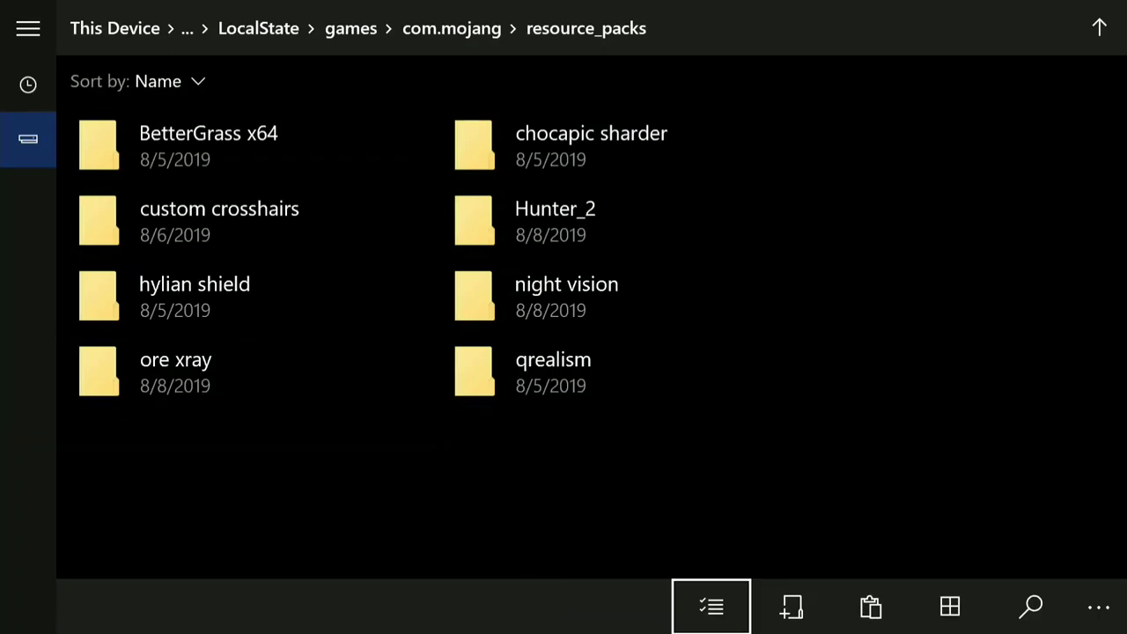
key(Up)
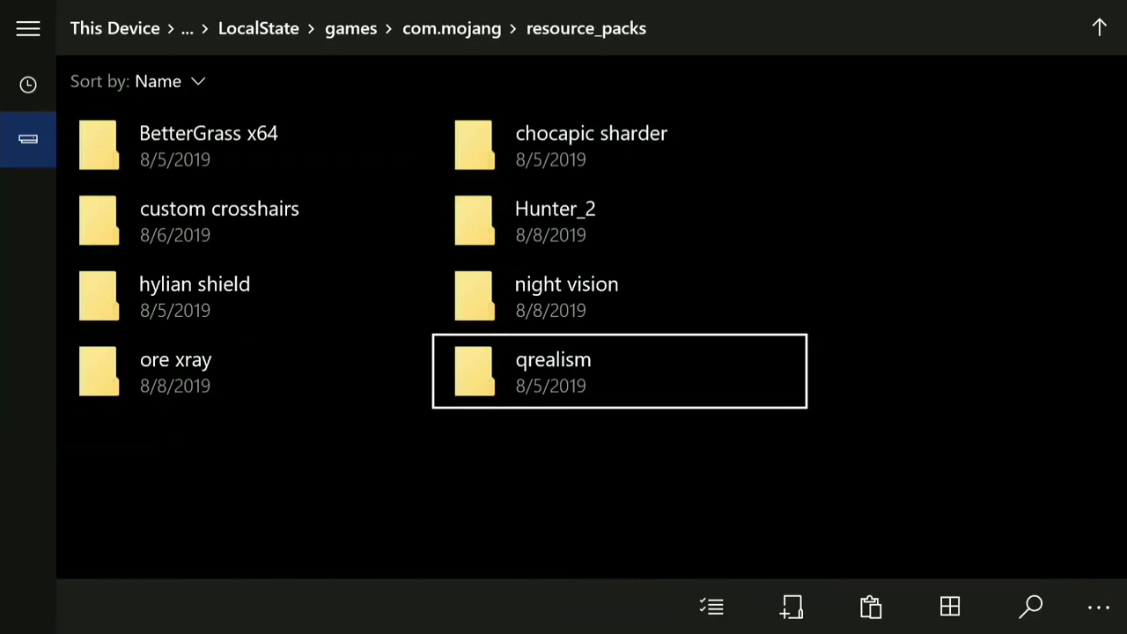
key(Down)
key(Right)
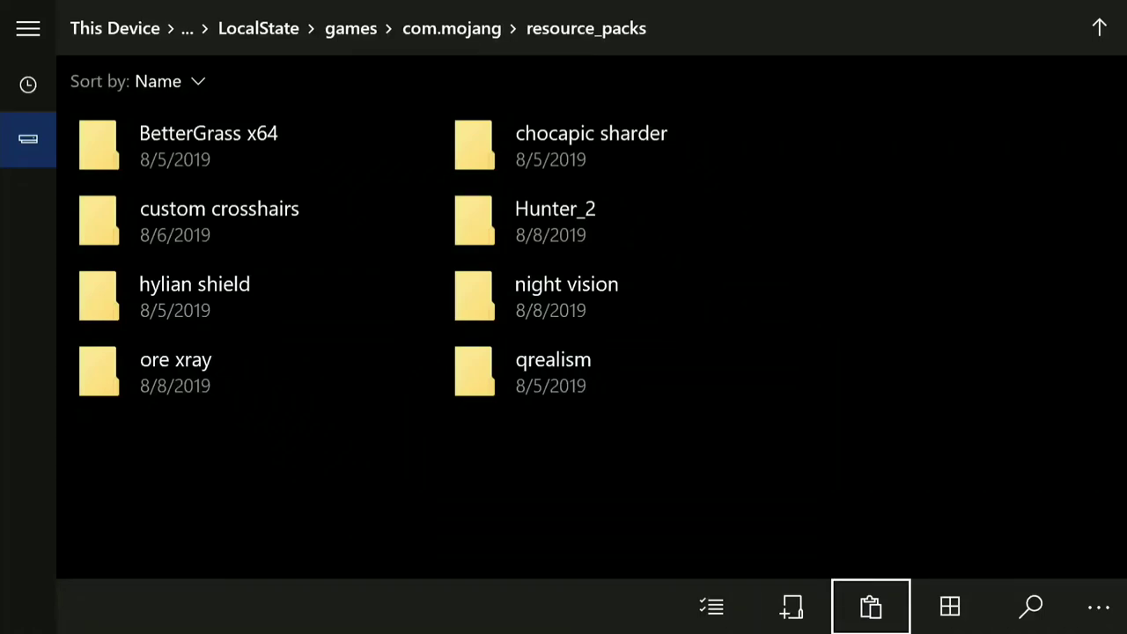
key(Return)
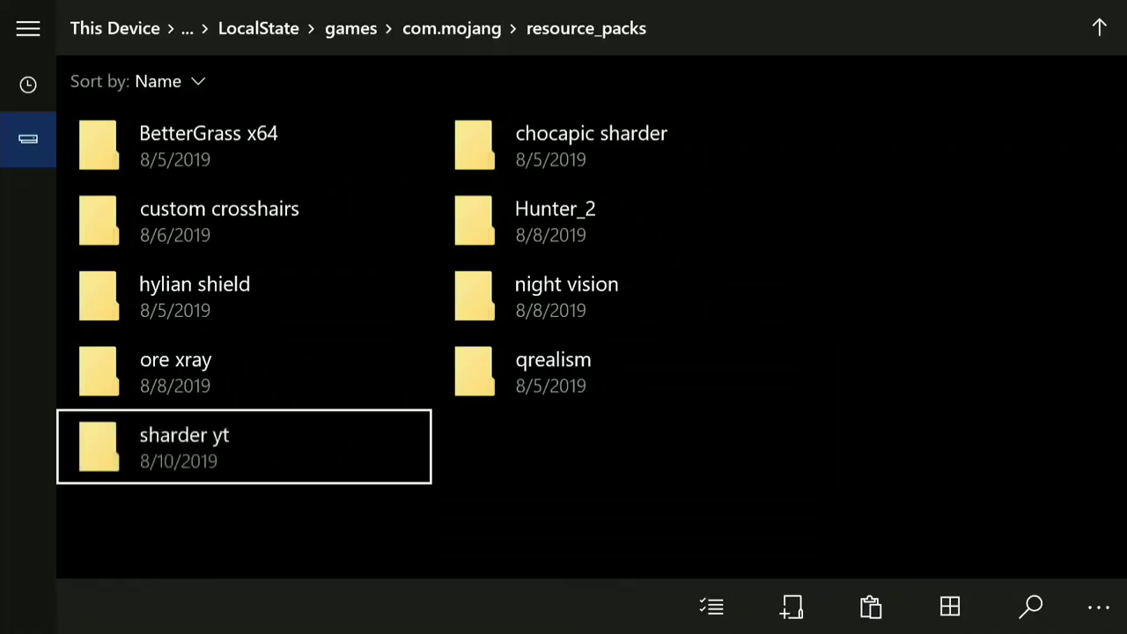
Browse the resource packs, ending on custom crosshairs
key(Up)
key(Up)
key(Down)
key(Up)
key(Up)
key(Up)
key(Right)
key(Down)
key(Left)
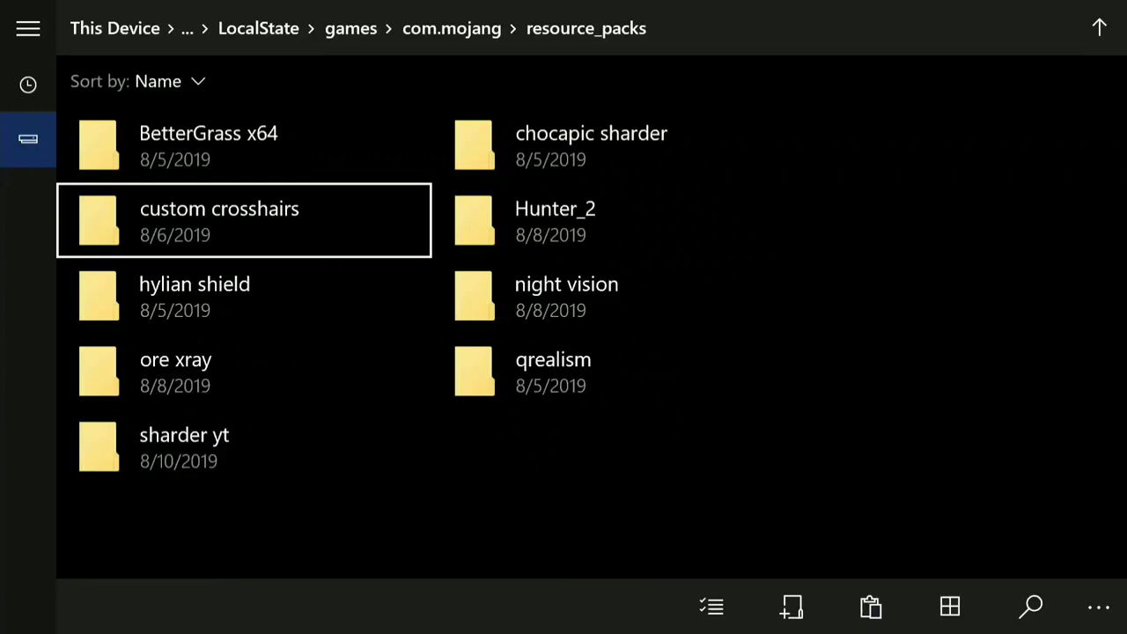
Browse BetterGrass x64, ore xray and qrealism, then bring up the Xbox guide
key(Right)
key(Up)
key(Left)
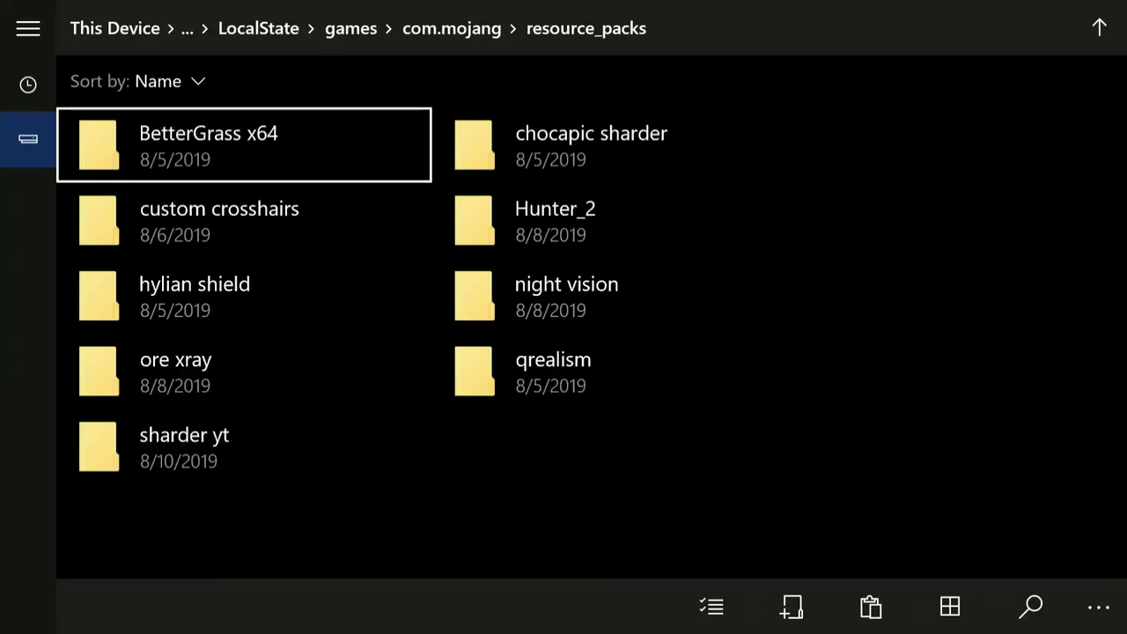
key(Down)
key(Down)
key(Down)
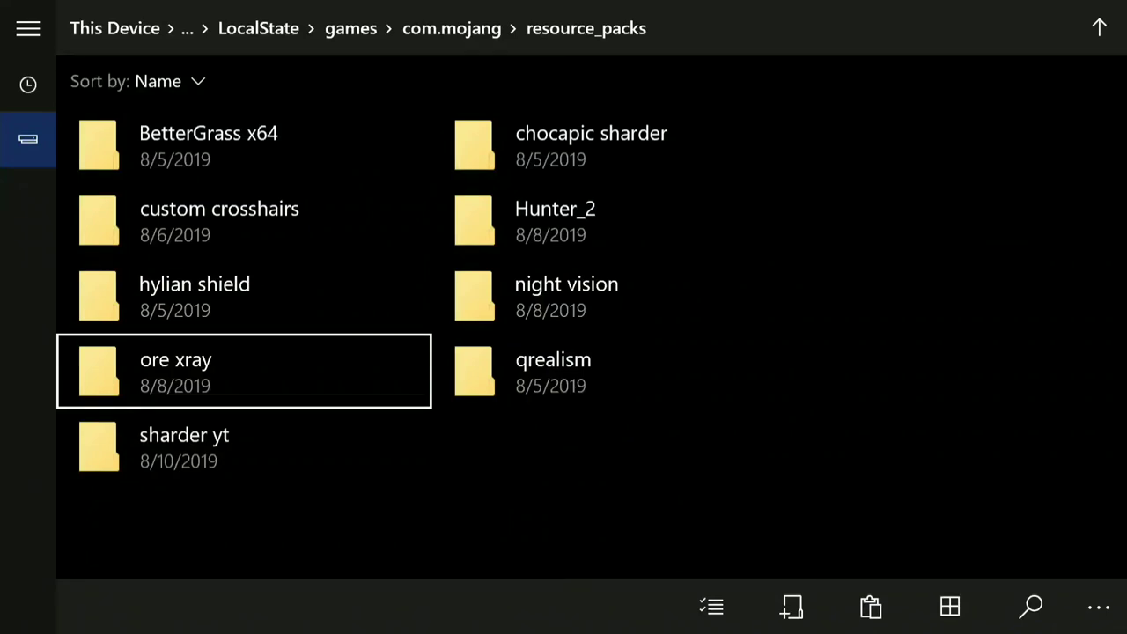
key(Right)
key(Left)
key(super)
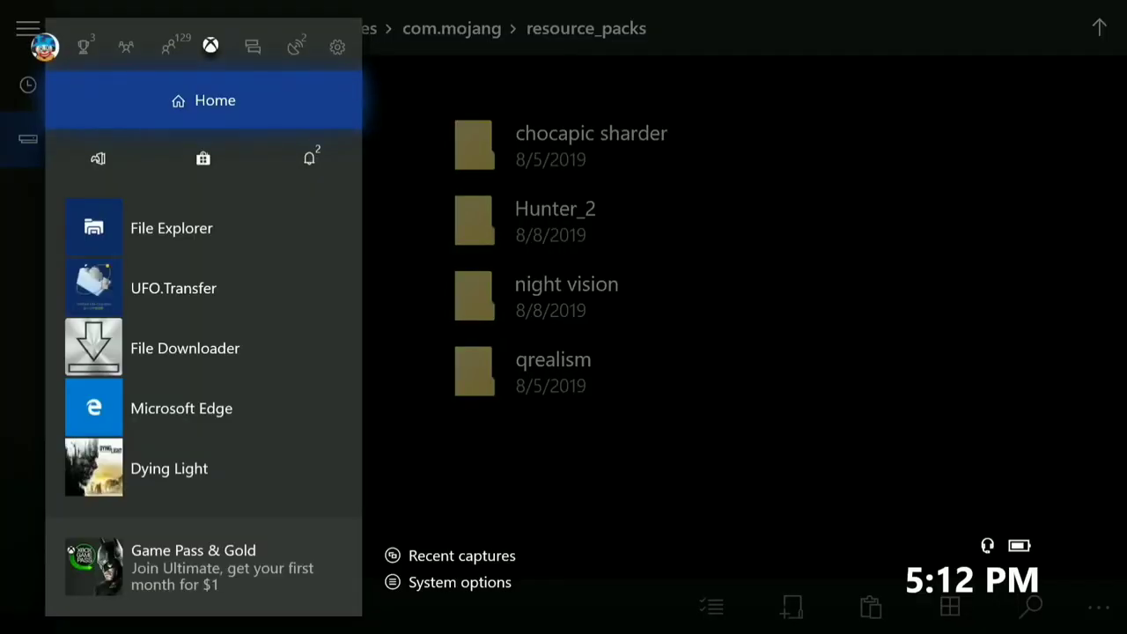